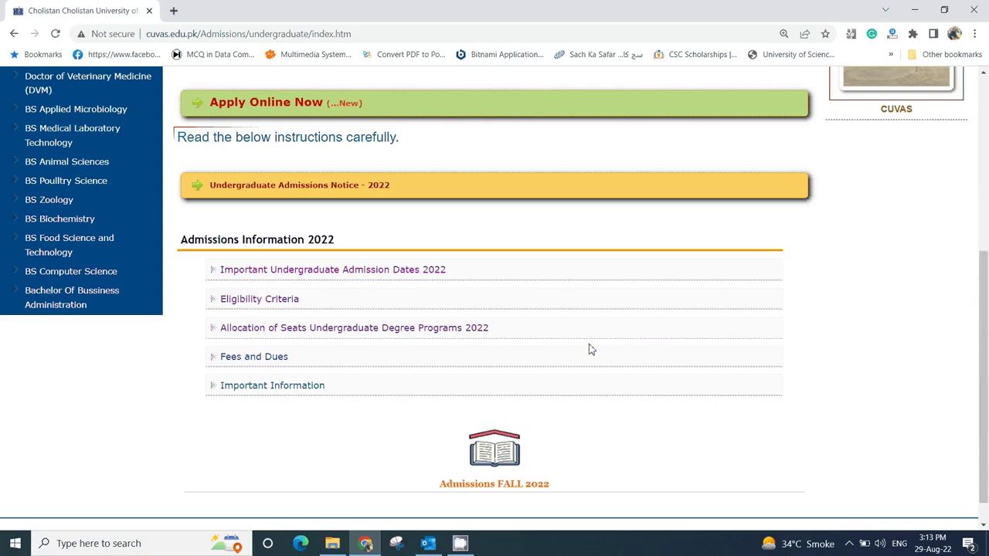
- Open the CUVAS Admissions portal from the green Apply Online Now banner
{"action": "scroll", "coordinate": [588, 349], "scroll_direction": "up", "scroll_amount": 1}
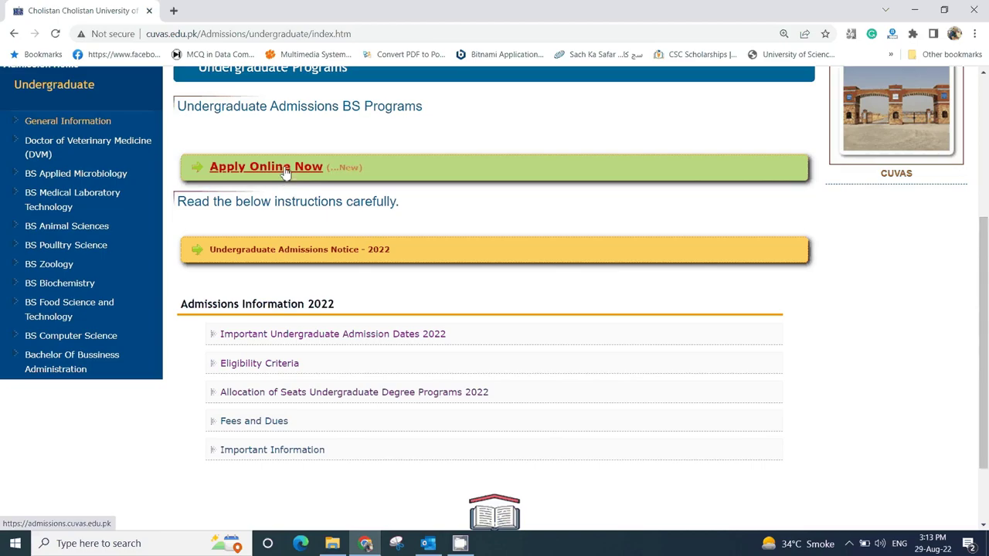
{"action": "left_click", "coordinate": [284, 173]}
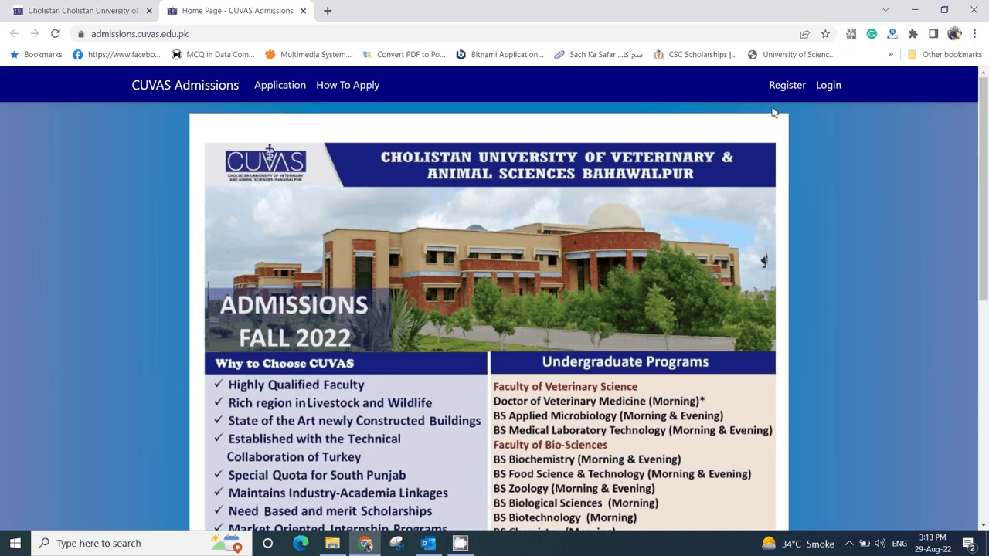
- On the new-account form, enter the CNIC/B-Form number, first and last name, and e-mail address
{"action": "left_click", "coordinate": [788, 87]}
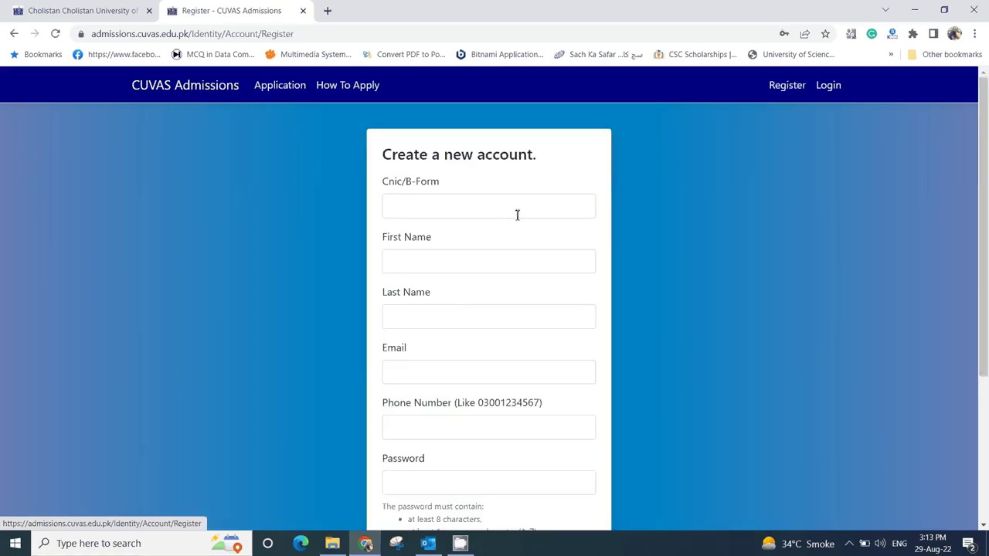
{"action": "left_click", "coordinate": [456, 209]}
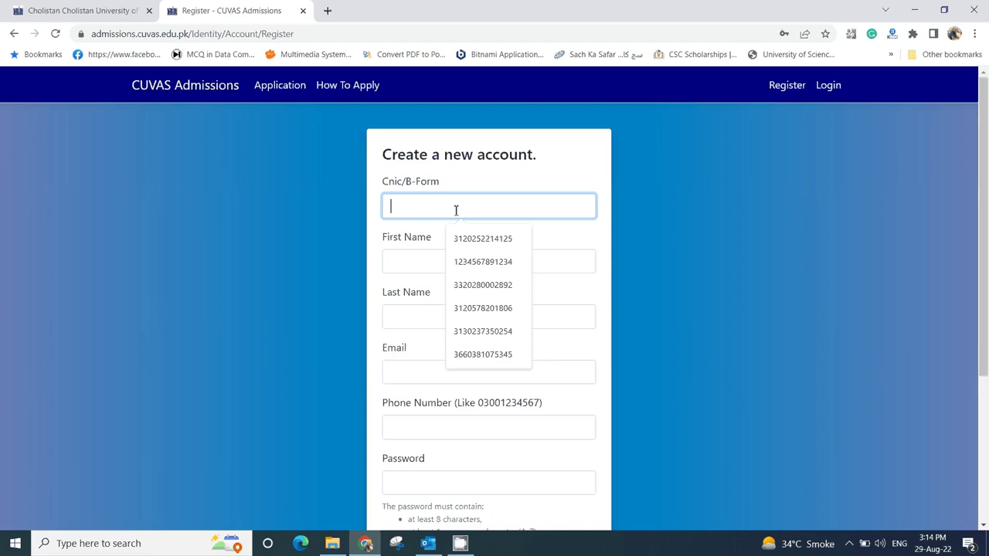
{"action": "type", "text": "1"}
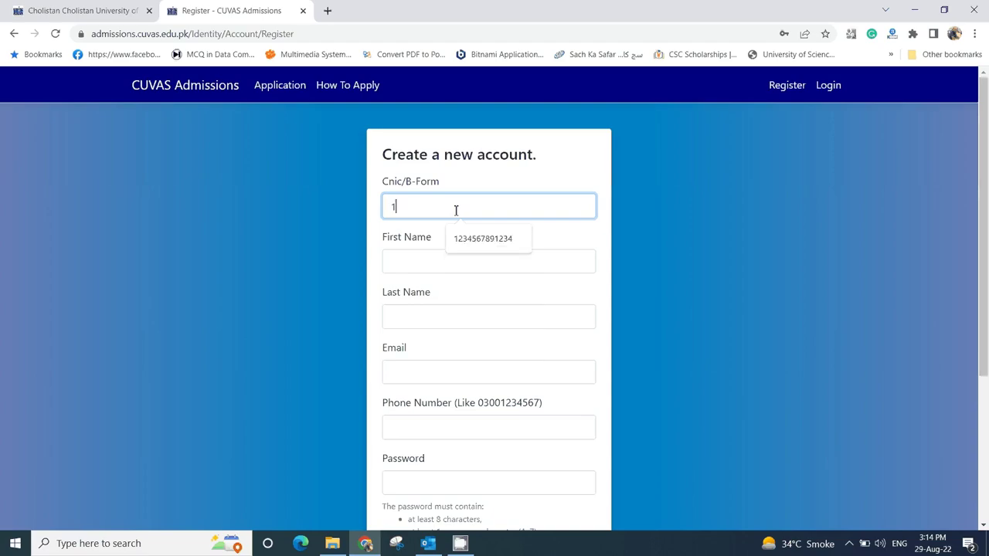
{"action": "type", "text": "111111"}
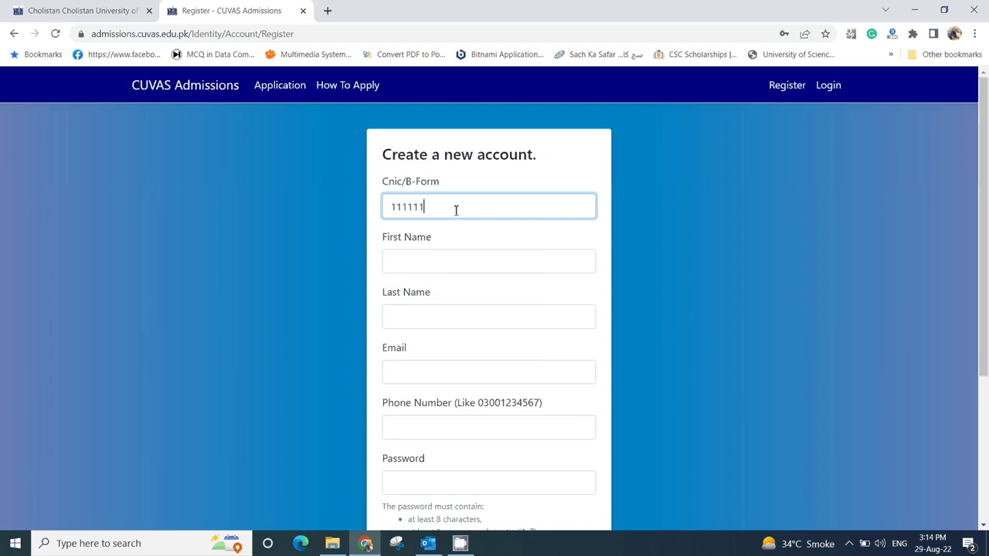
{"action": "type", "text": "111111"}
{"action": "left_click", "coordinate": [439, 259]}
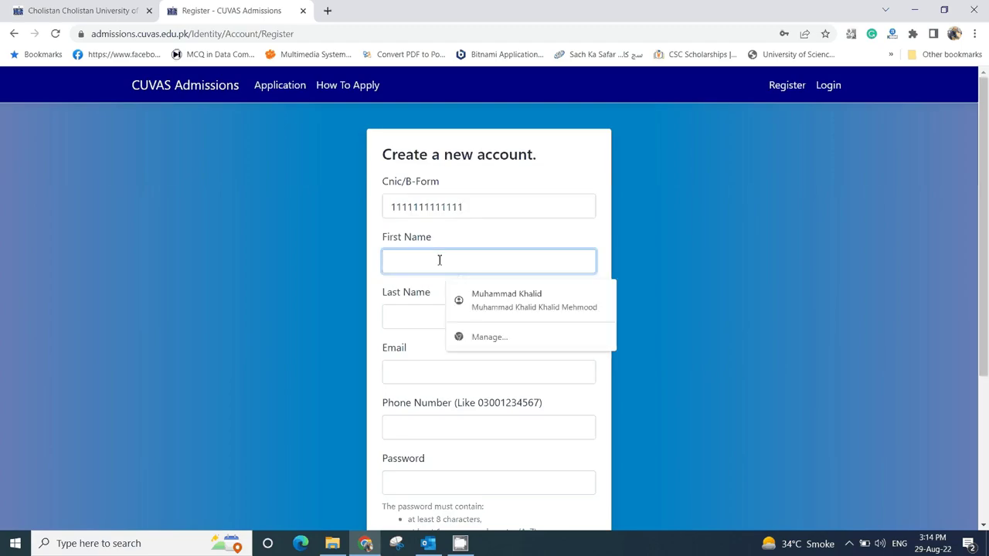
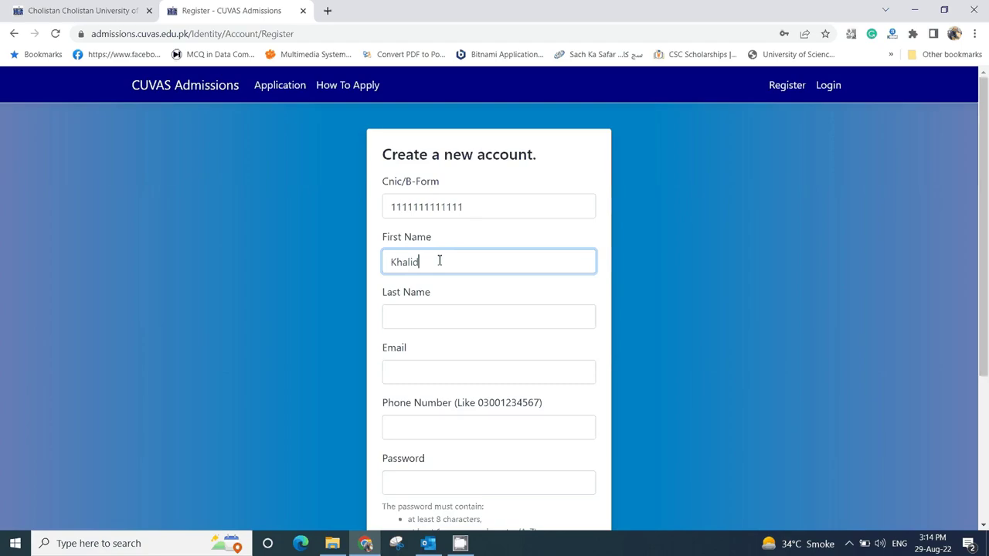
{"action": "left_click", "coordinate": [408, 319]}
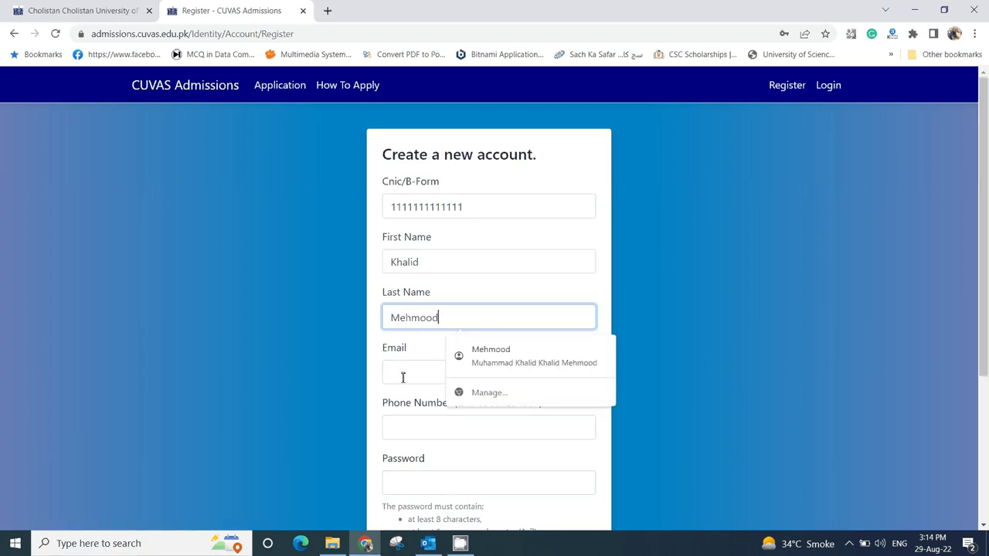
{"action": "left_click", "coordinate": [402, 376]}
- Enter the phone number, password and confirmation, then submit the registration form
{"action": "scroll", "coordinate": [408, 394], "scroll_direction": "down", "scroll_amount": 1}
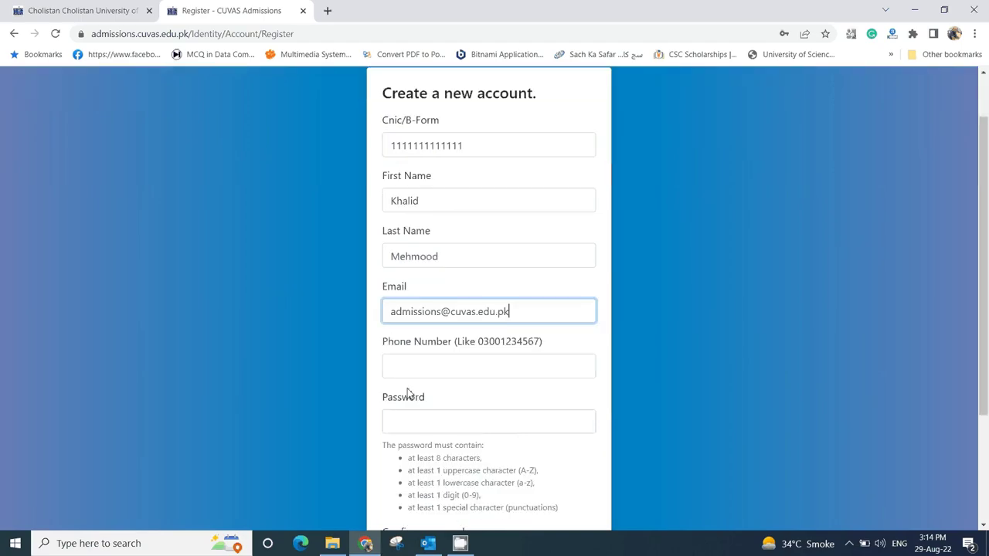
{"action": "left_click", "coordinate": [428, 367]}
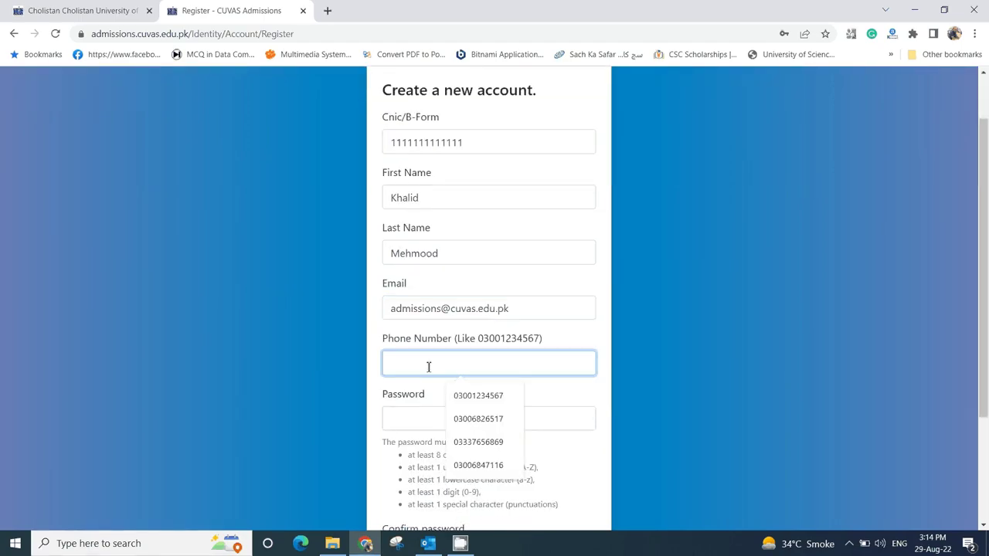
{"action": "type", "text": "03"}
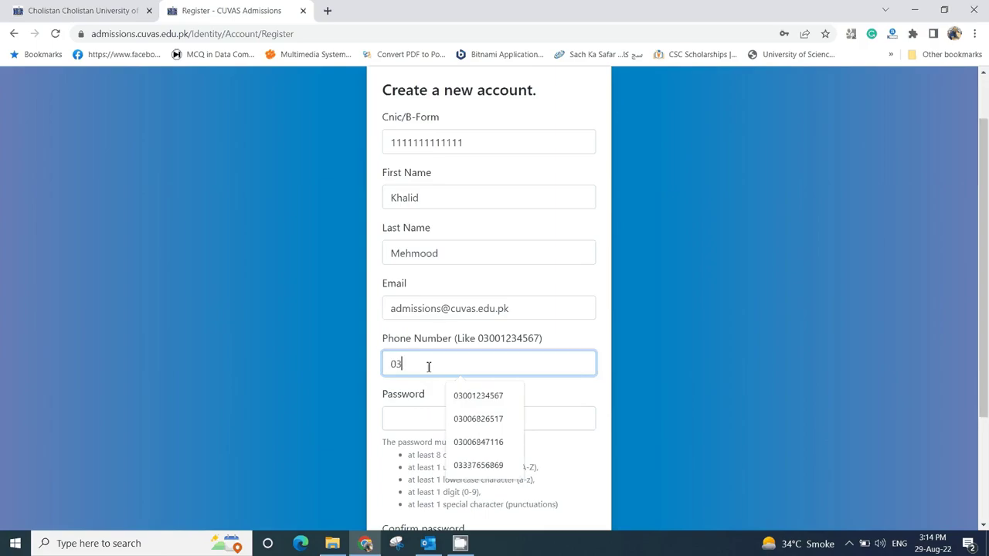
{"action": "type", "text": "001234567"}
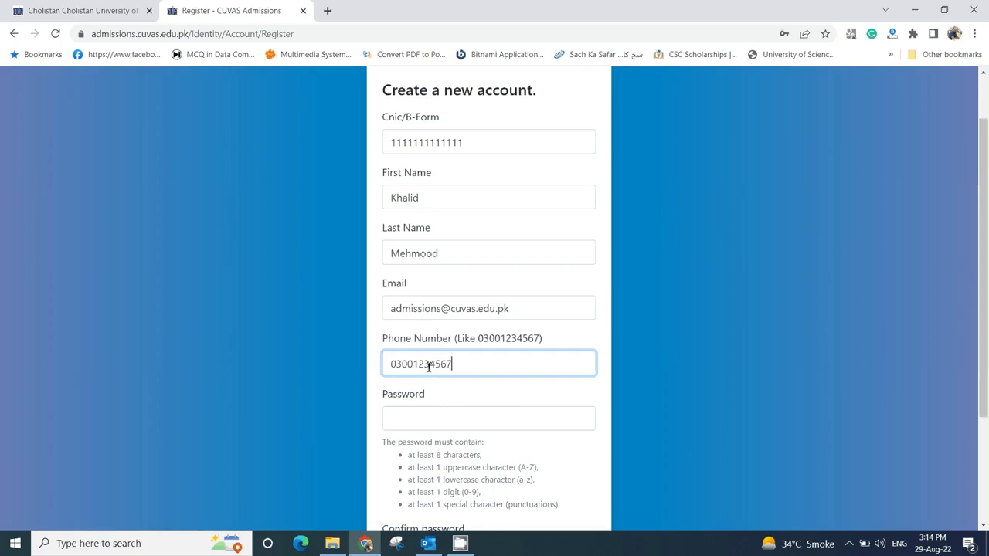
{"action": "scroll", "coordinate": [429, 367], "scroll_direction": "down", "scroll_amount": 1}
{"action": "left_click", "coordinate": [426, 353]}
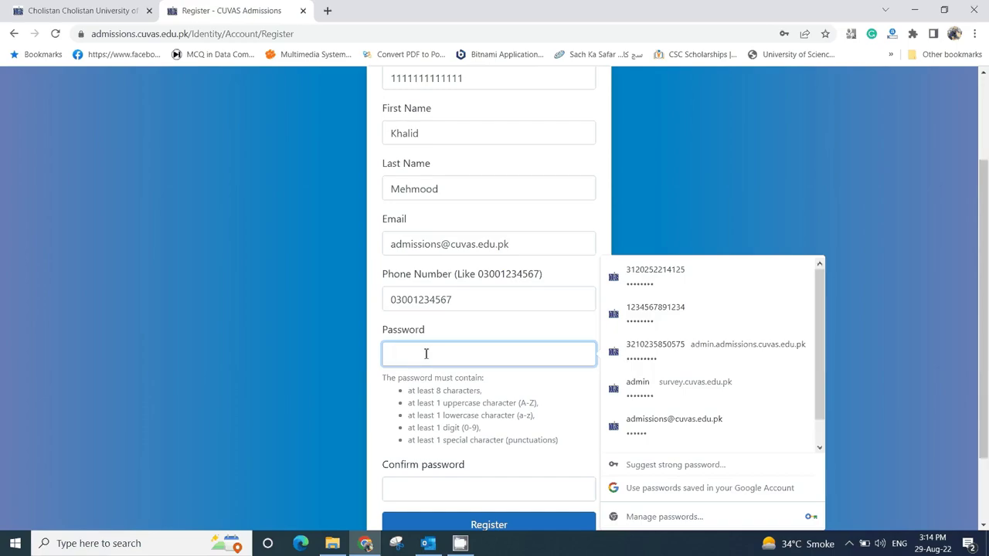
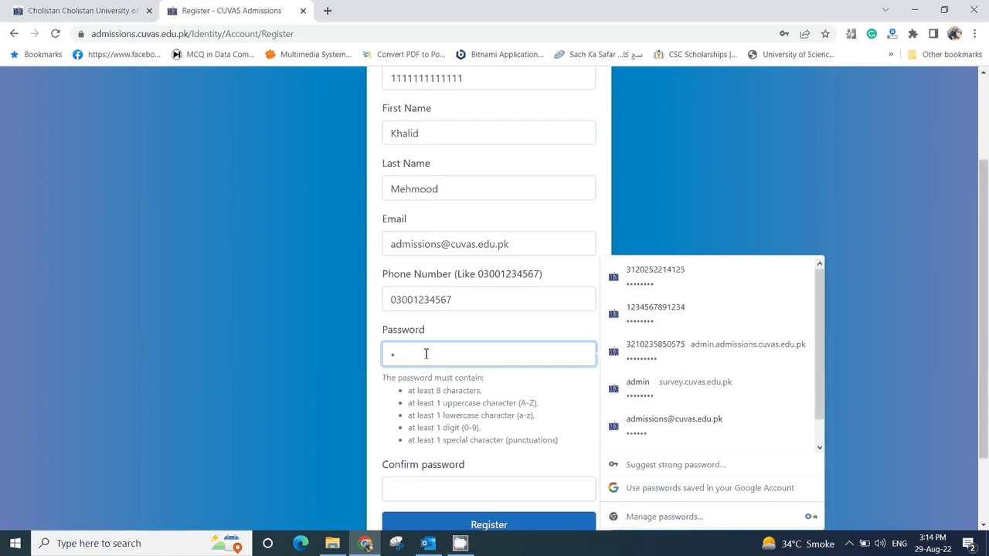
{"action": "scroll", "coordinate": [426, 355], "scroll_direction": "down", "scroll_amount": 2}
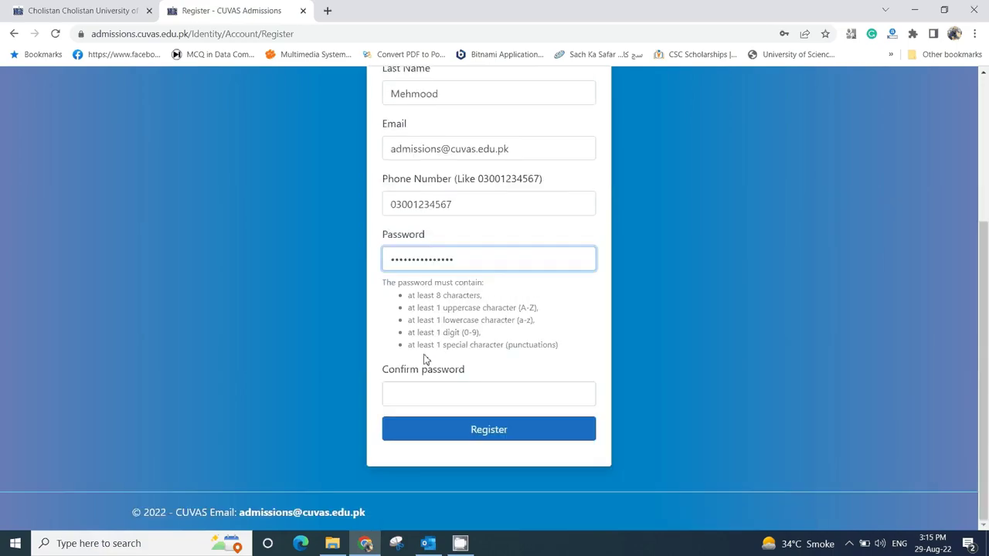
{"action": "left_click", "coordinate": [427, 391]}
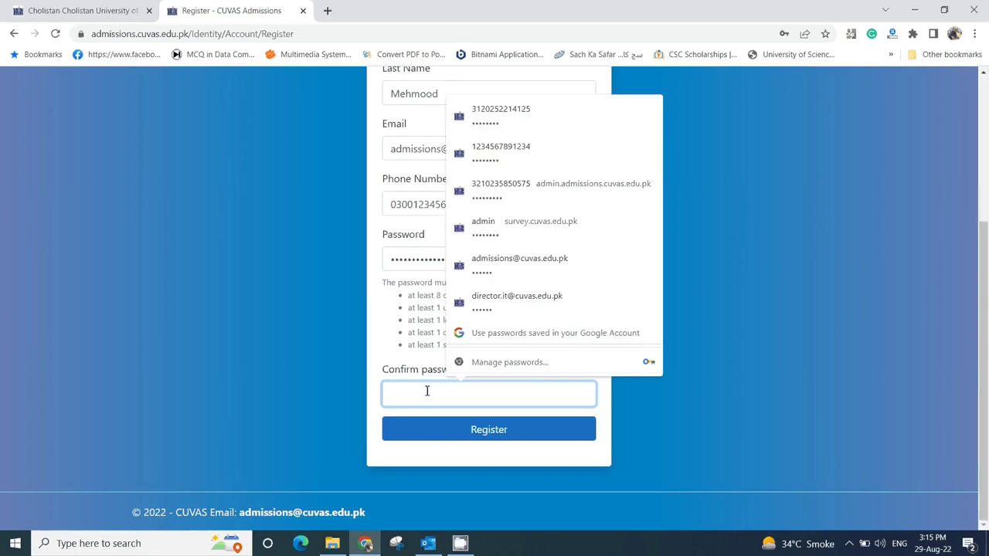
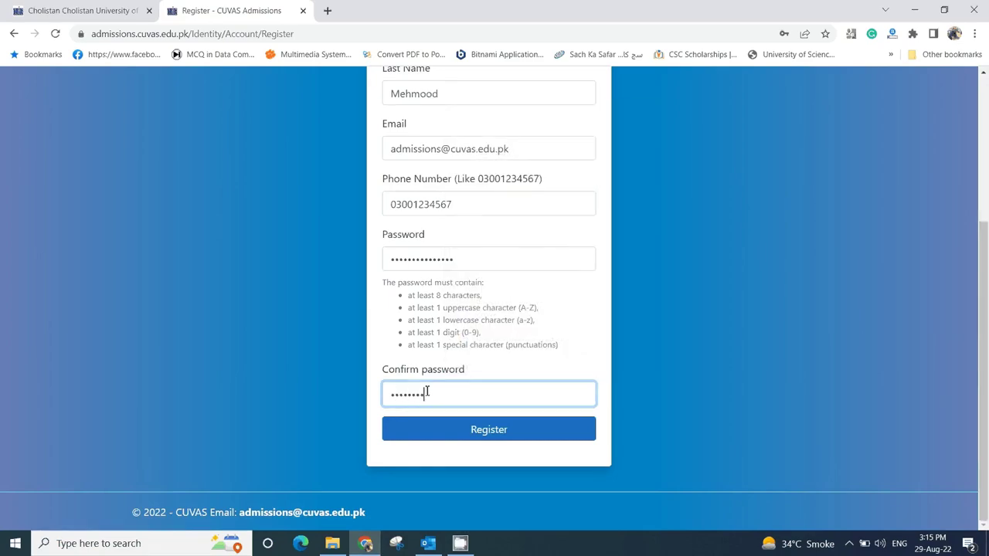
{"action": "left_click", "coordinate": [475, 431]}
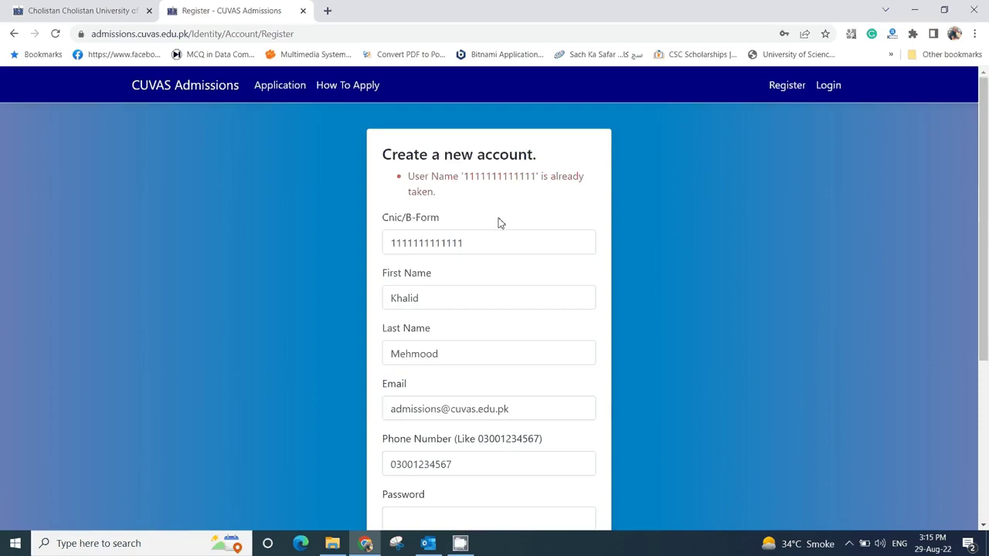
- Change the CNIC's last digit to 2, retype both password fields, and register the account
{"action": "left_click", "coordinate": [471, 242]}
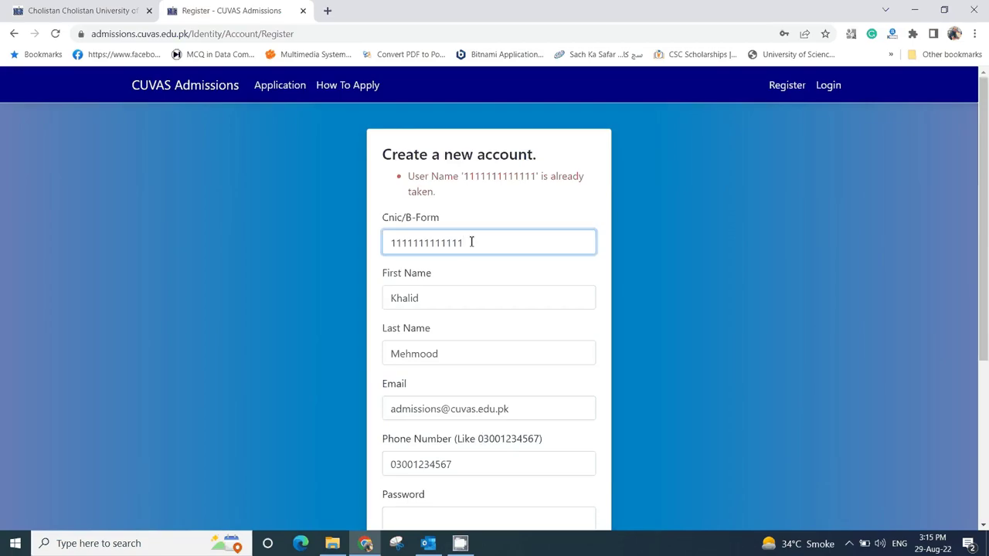
{"action": "key", "text": "BackSpace"}
{"action": "type", "text": "2"}
{"action": "scroll", "coordinate": [471, 242], "scroll_direction": "down", "scroll_amount": 3}
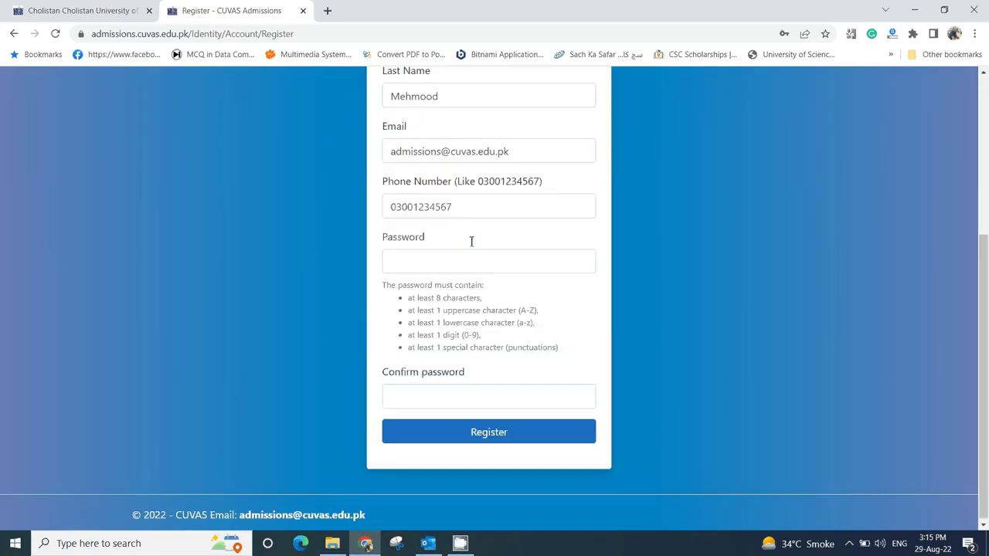
{"action": "left_click", "coordinate": [426, 259]}
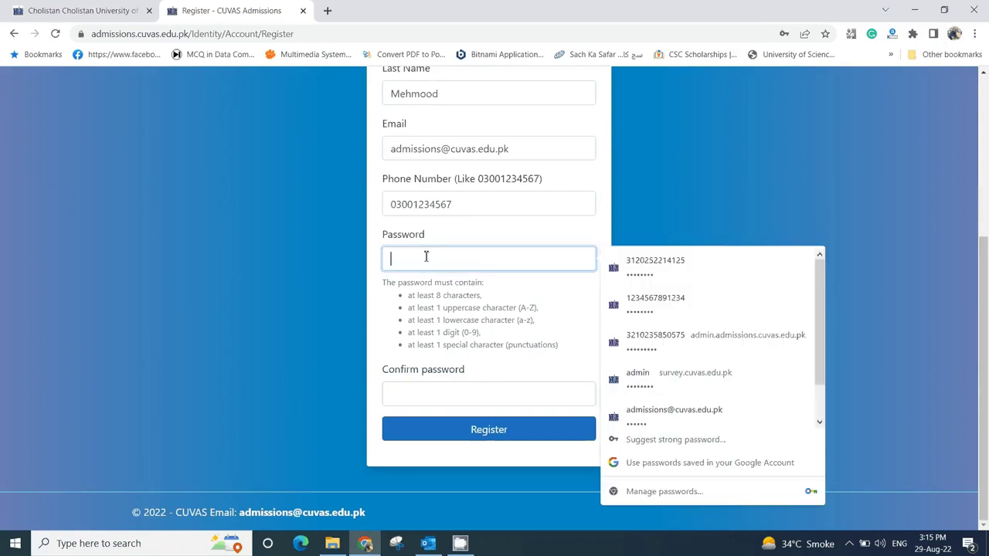
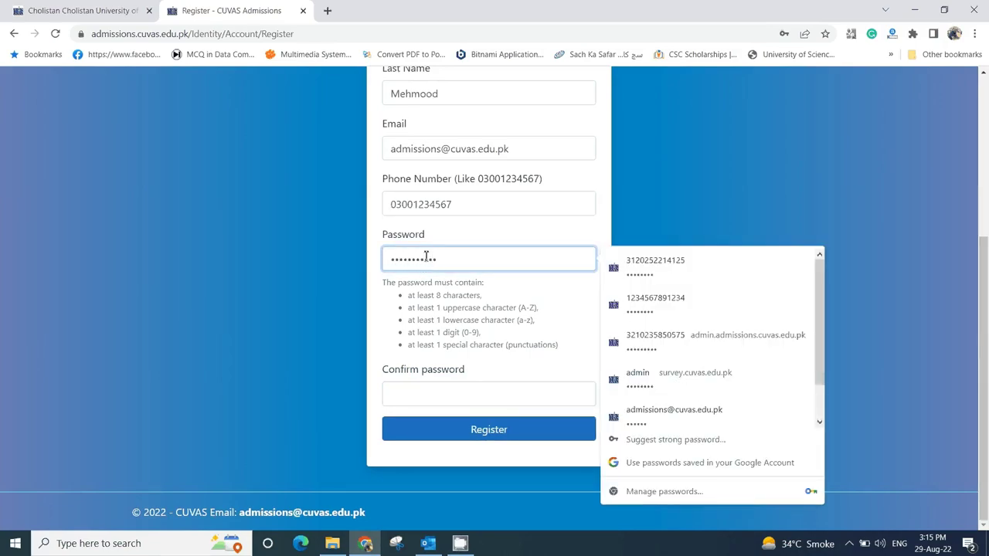
{"action": "left_click", "coordinate": [433, 391]}
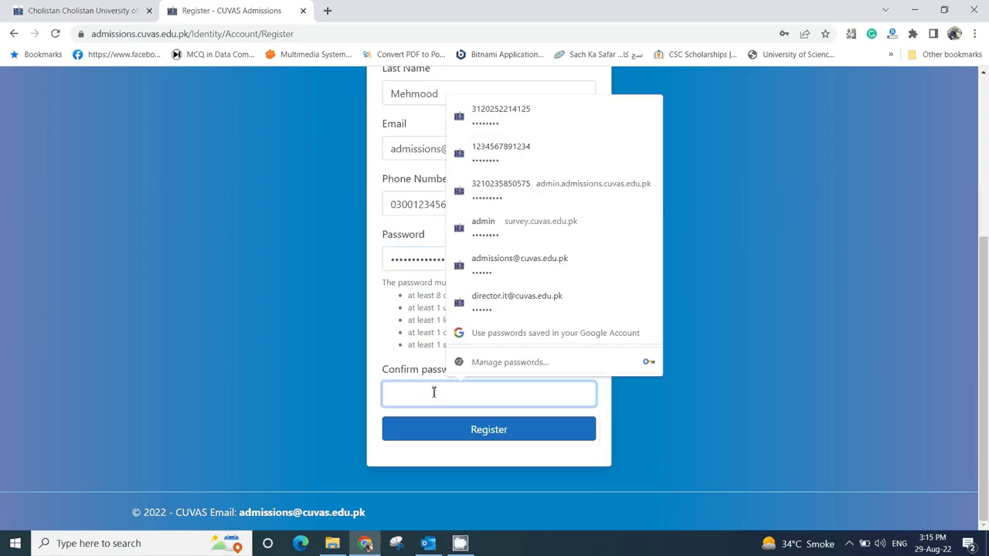
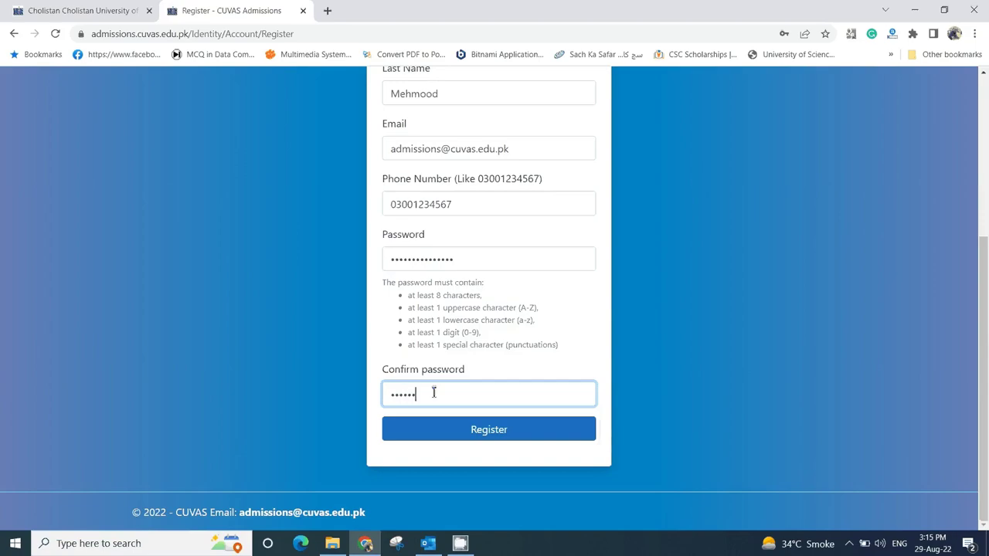
{"action": "left_click", "coordinate": [498, 436]}
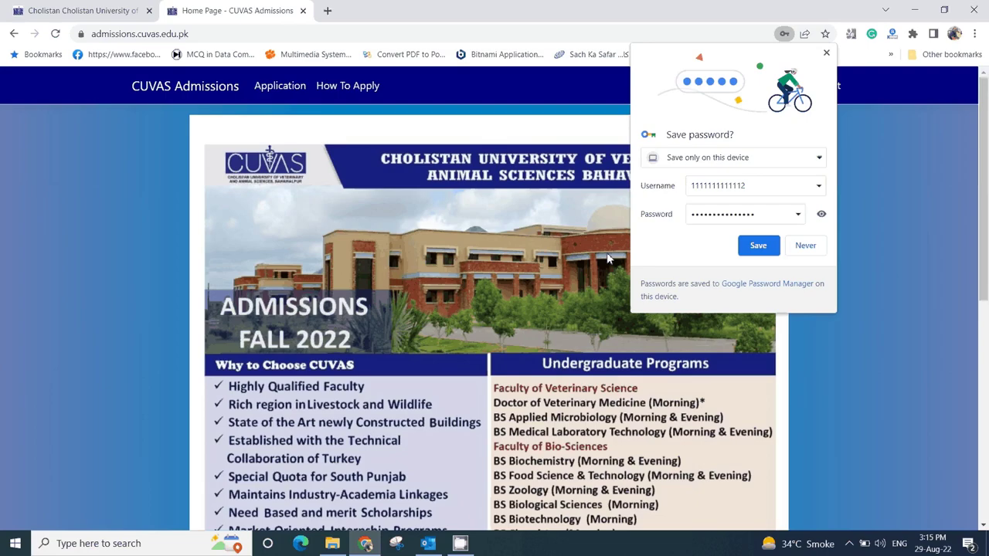
- Dismiss the save-password prompt, read How To Apply, then open the Application profile form
{"action": "left_click", "coordinate": [826, 54]}
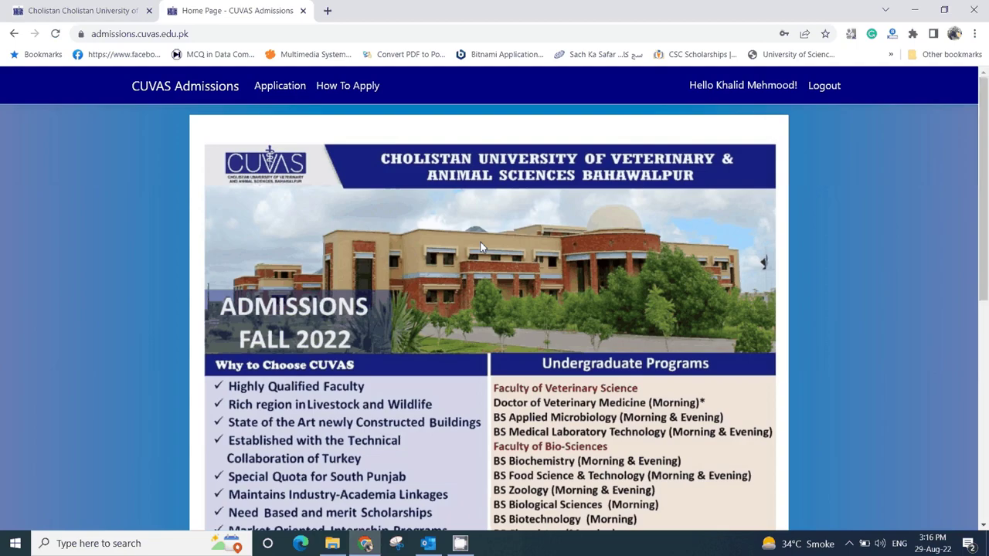
{"action": "left_click", "coordinate": [347, 92]}
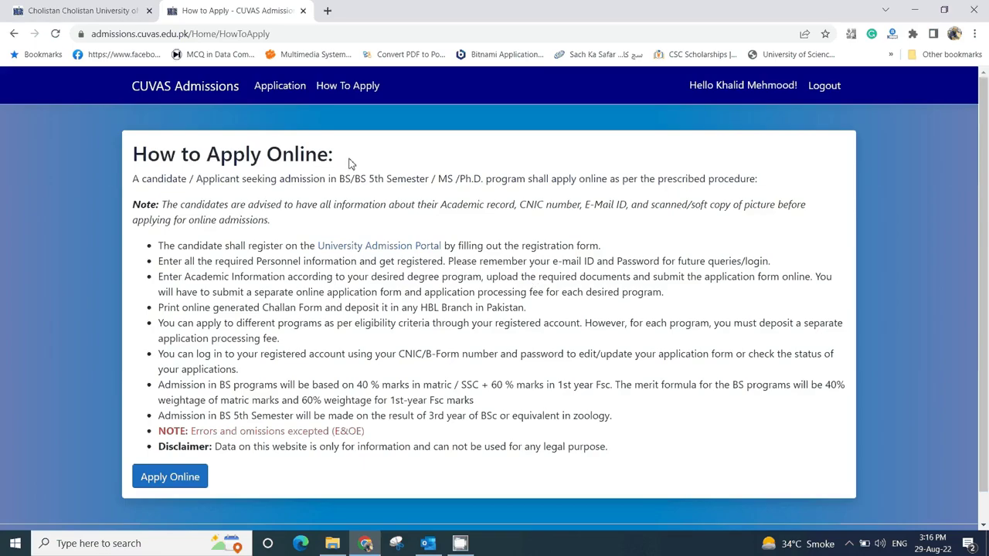
{"action": "left_click", "coordinate": [280, 88]}
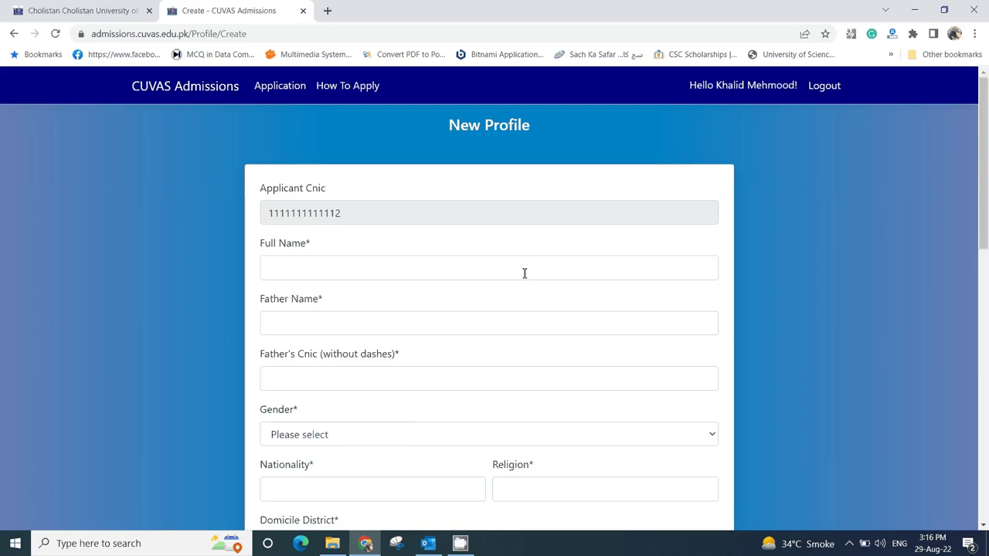
- Enter the applicant's name, father's name and father's CNIC
{"action": "left_click", "coordinate": [364, 272]}
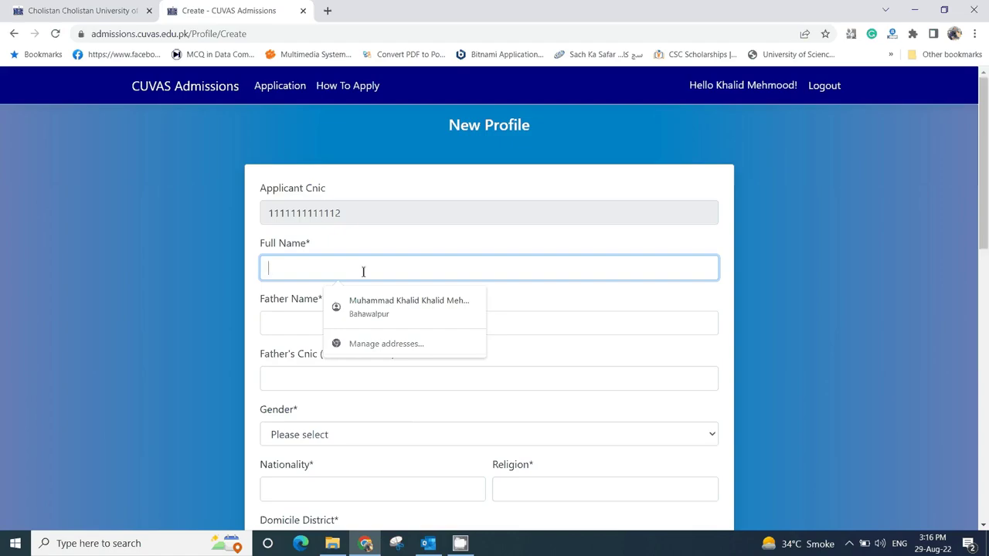
{"action": "type", "text": "khalid"}
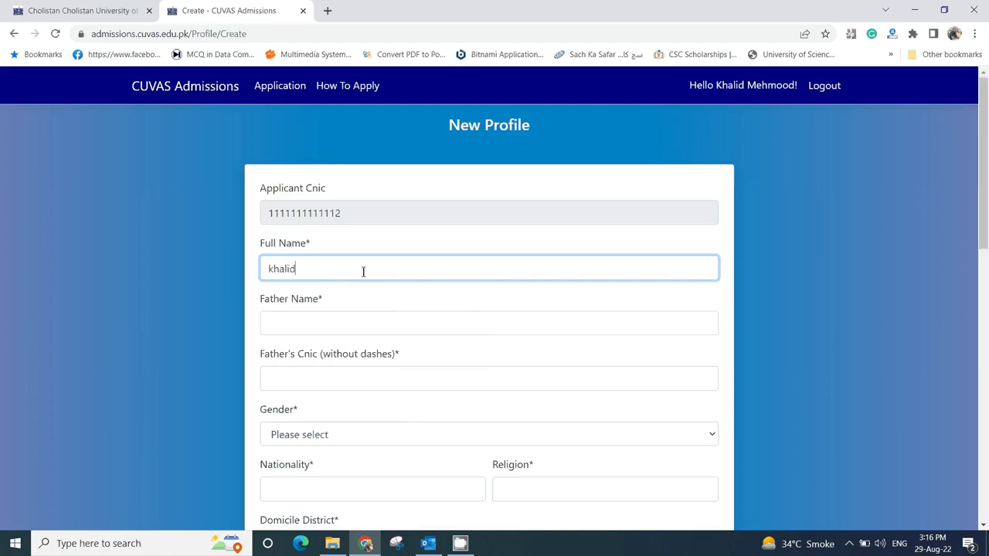
{"action": "left_click", "coordinate": [321, 319]}
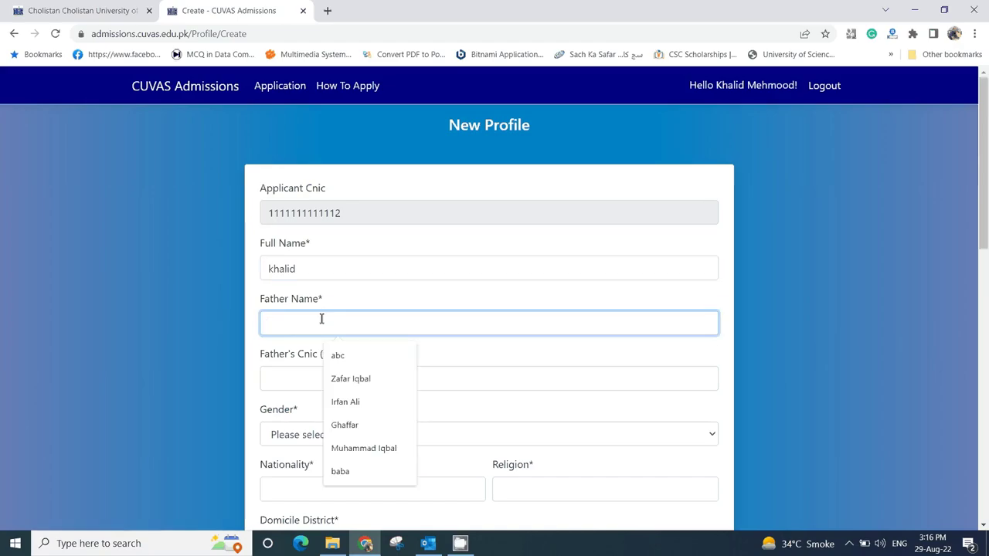
{"action": "type", "text": "mehmmod"}
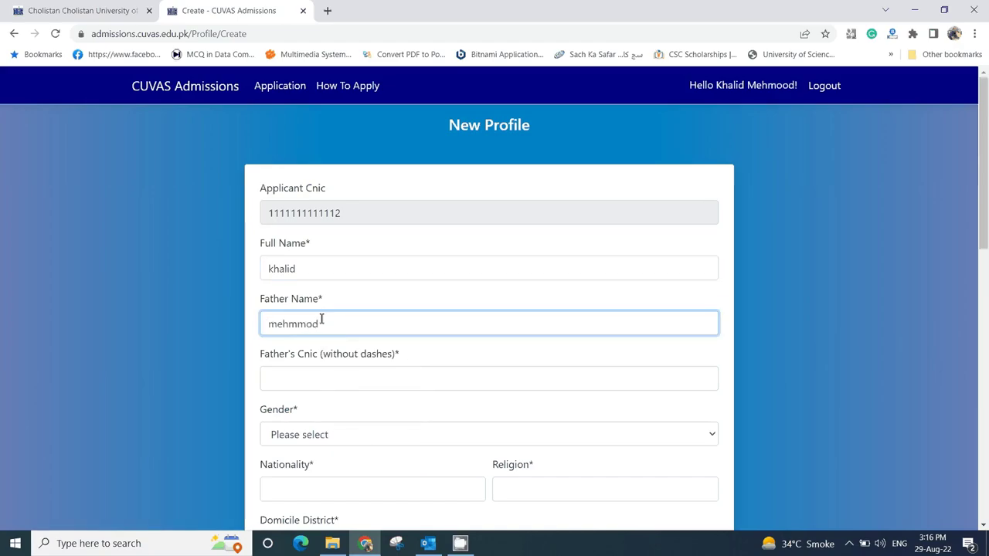
{"action": "scroll", "coordinate": [321, 319], "scroll_direction": "down", "scroll_amount": 1}
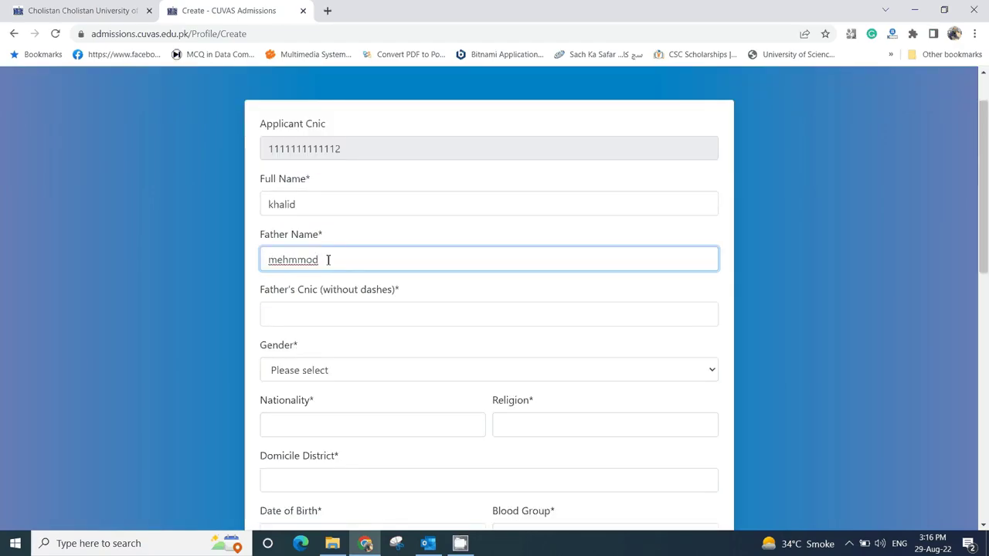
{"action": "left_click", "coordinate": [332, 313]}
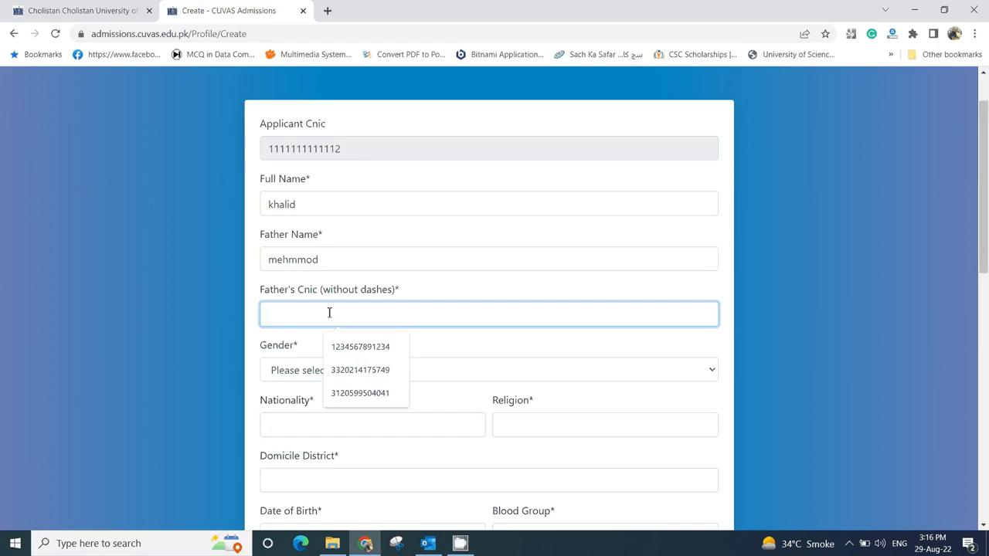
{"action": "type", "text": "1111"}
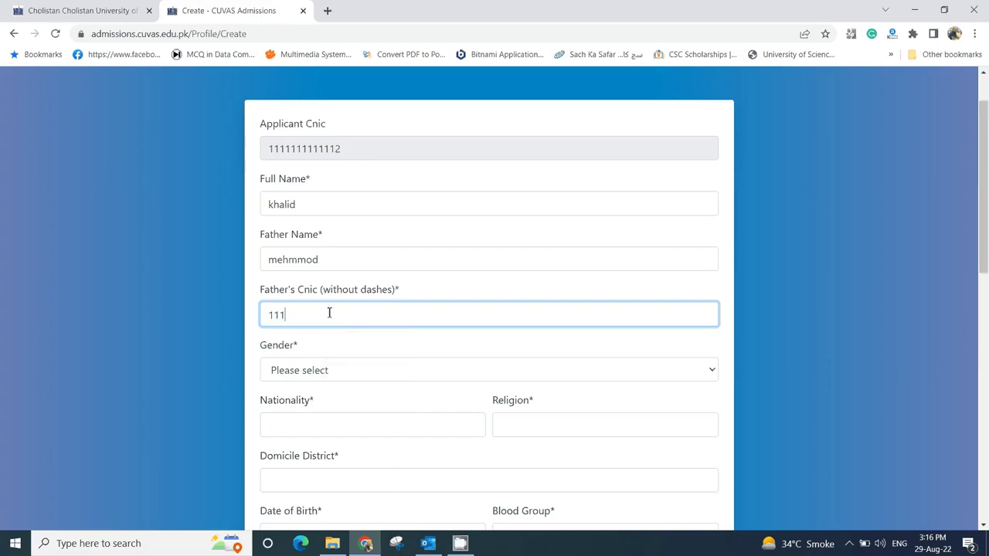
{"action": "type", "text": "111111113"}
- Set gender to Male, nationality pakistani, religion islam and domicile Bahawalpur
{"action": "left_click", "coordinate": [338, 374]}
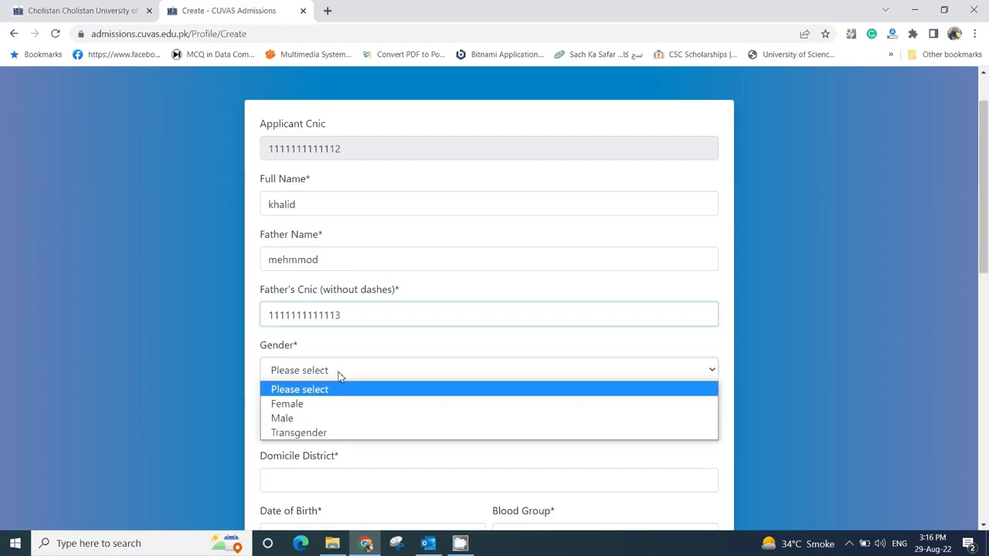
{"action": "left_click", "coordinate": [317, 419]}
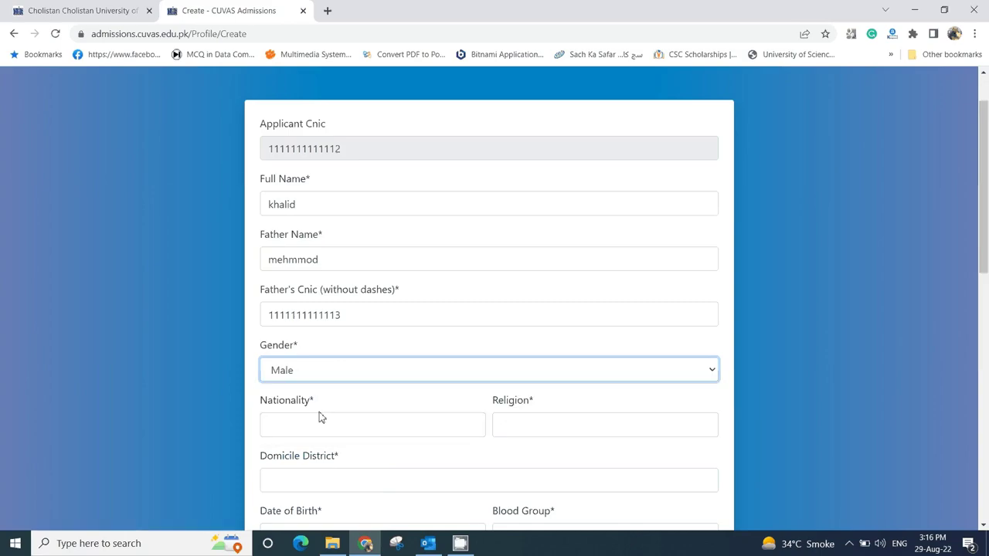
{"action": "left_click", "coordinate": [319, 427]}
{"action": "left_click", "coordinate": [347, 458]}
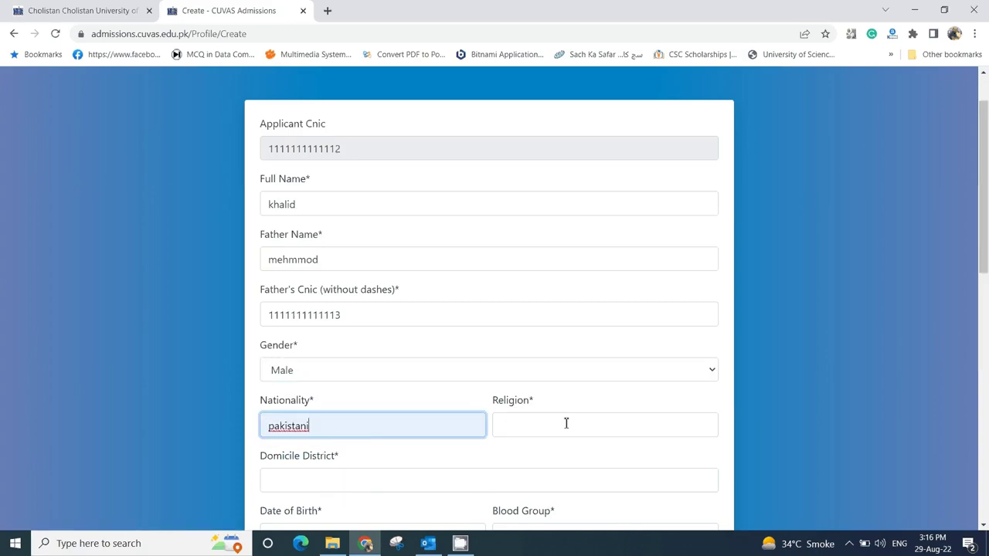
{"action": "left_click", "coordinate": [566, 423]}
{"action": "left_click", "coordinate": [567, 462]}
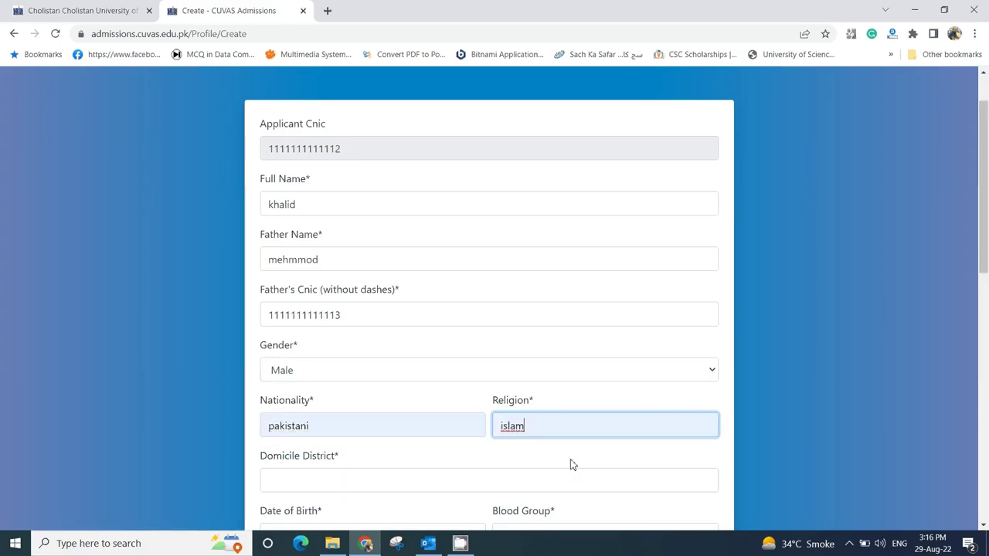
{"action": "scroll", "coordinate": [564, 465], "scroll_direction": "down", "scroll_amount": 1}
{"action": "scroll", "coordinate": [565, 465], "scroll_direction": "down", "scroll_amount": 1}
{"action": "left_click", "coordinate": [362, 349]}
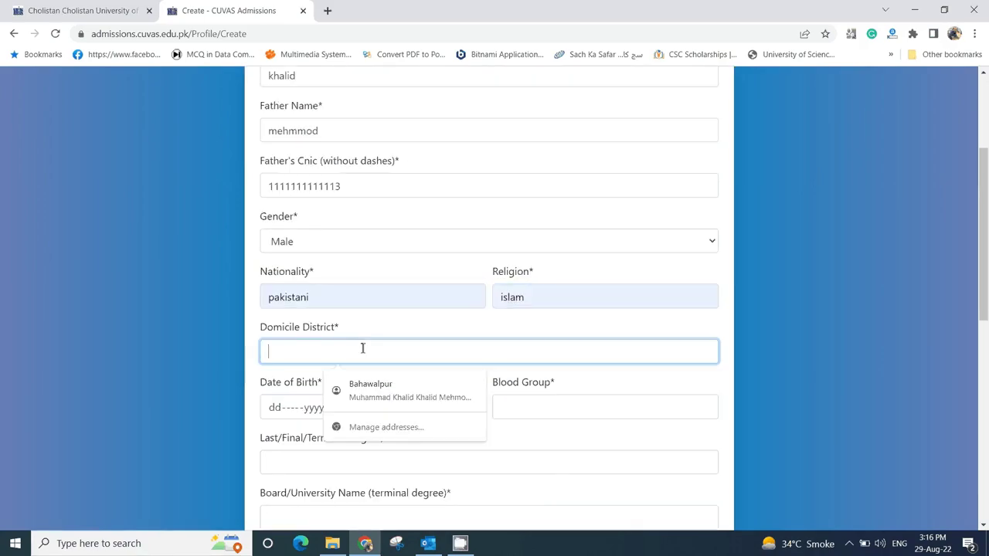
{"action": "left_click", "coordinate": [377, 392]}
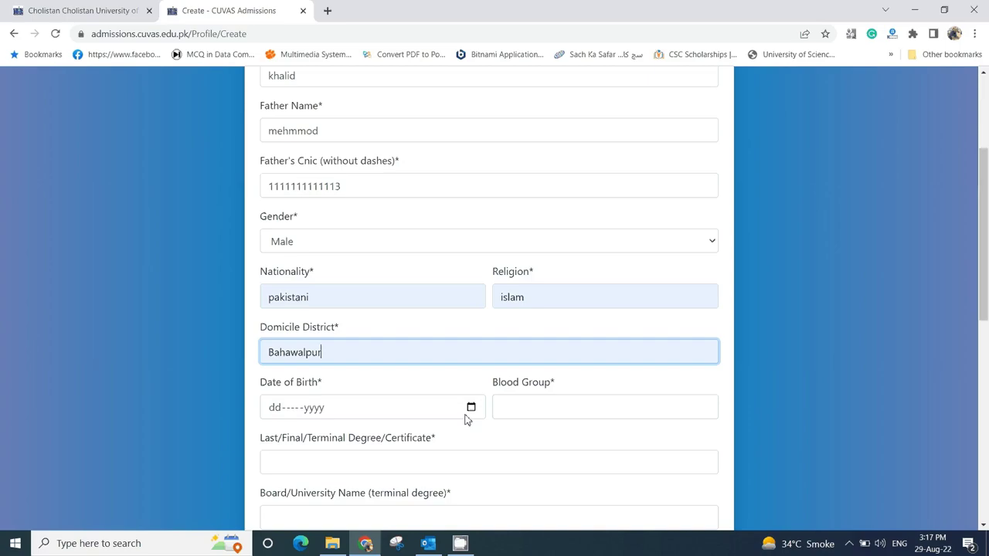
{"action": "left_click", "coordinate": [471, 408]}
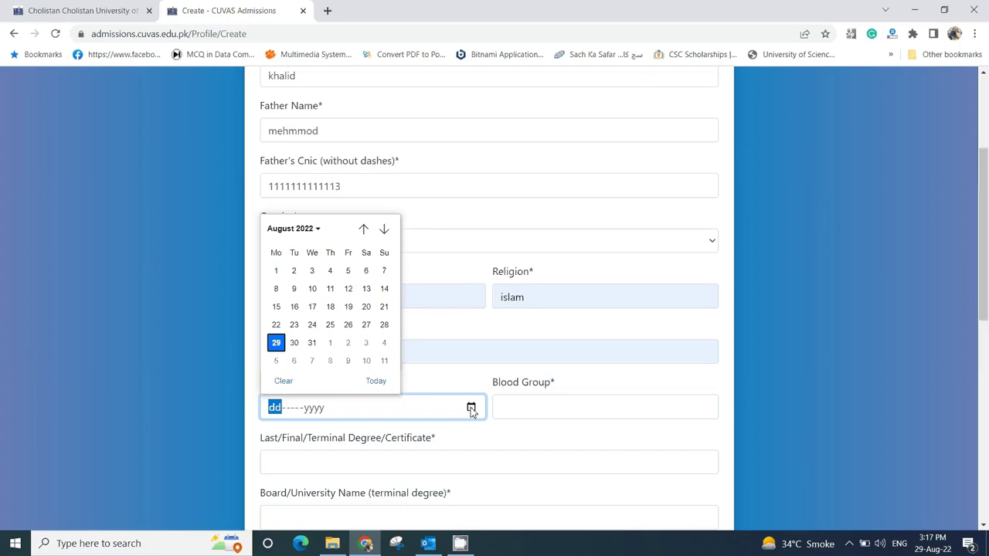
{"action": "left_click", "coordinate": [323, 229]}
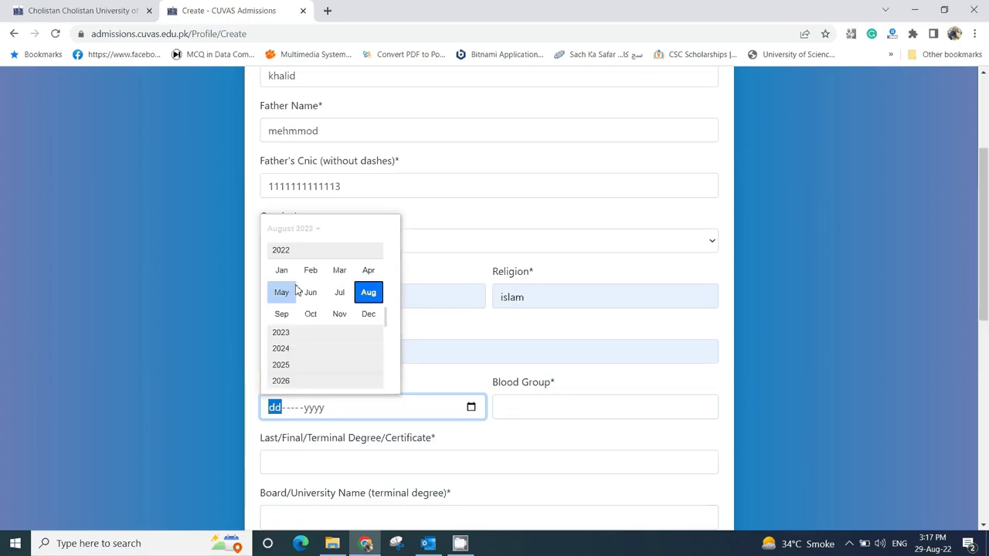
{"action": "scroll", "coordinate": [297, 290], "scroll_direction": "up", "scroll_amount": 4}
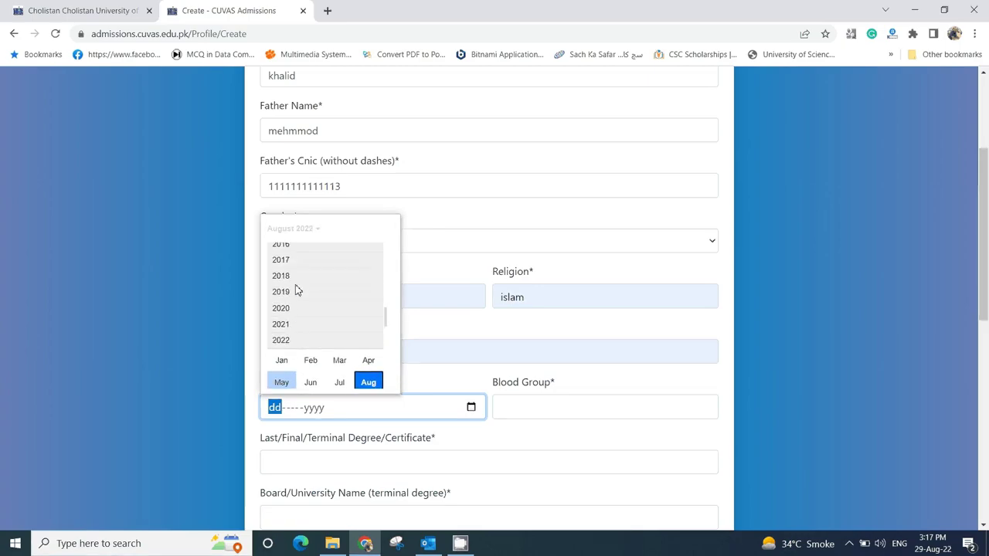
{"action": "scroll", "coordinate": [297, 289], "scroll_direction": "up", "scroll_amount": 6}
{"action": "scroll", "coordinate": [297, 290], "scroll_direction": "up", "scroll_amount": 1}
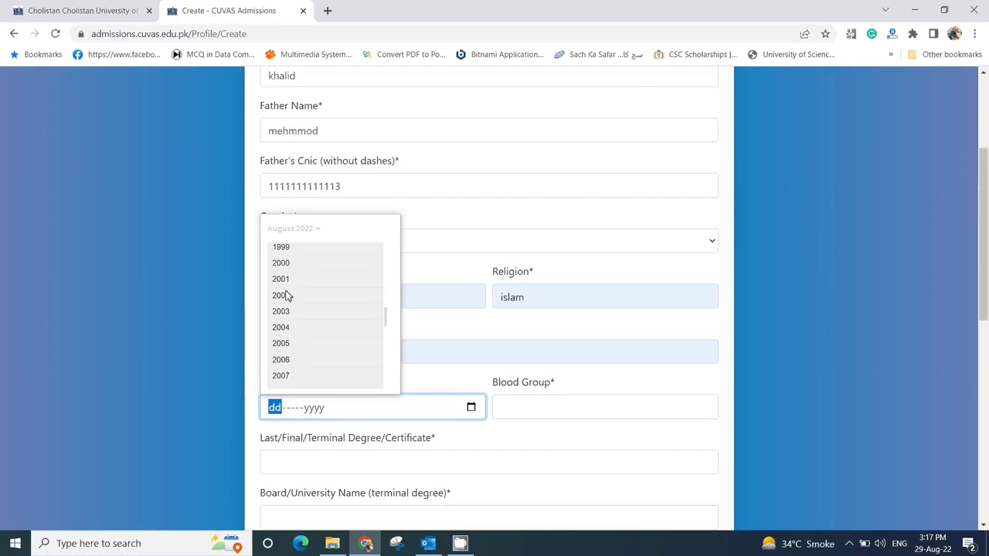
{"action": "left_click", "coordinate": [286, 282]}
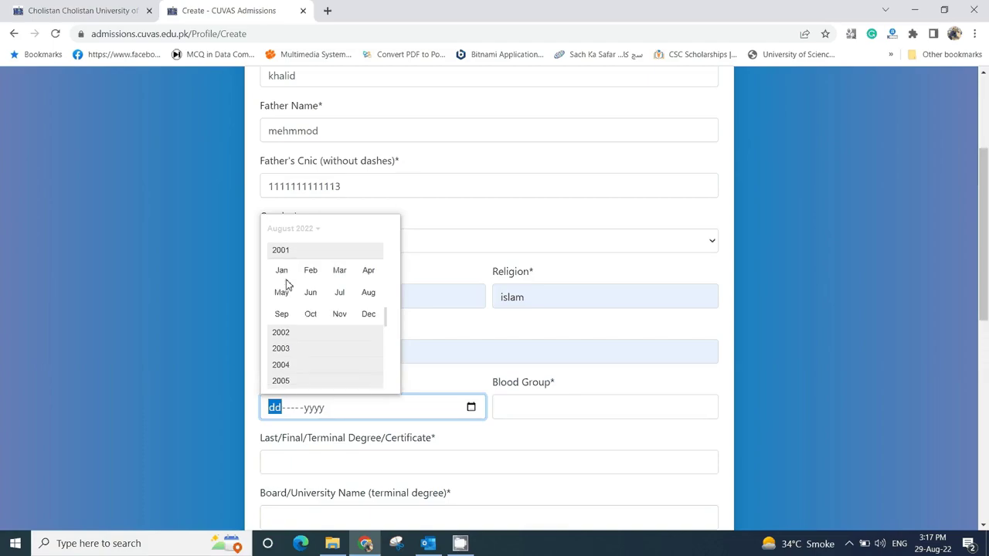
{"action": "left_click", "coordinate": [368, 292]}
{"action": "left_click", "coordinate": [313, 342]}
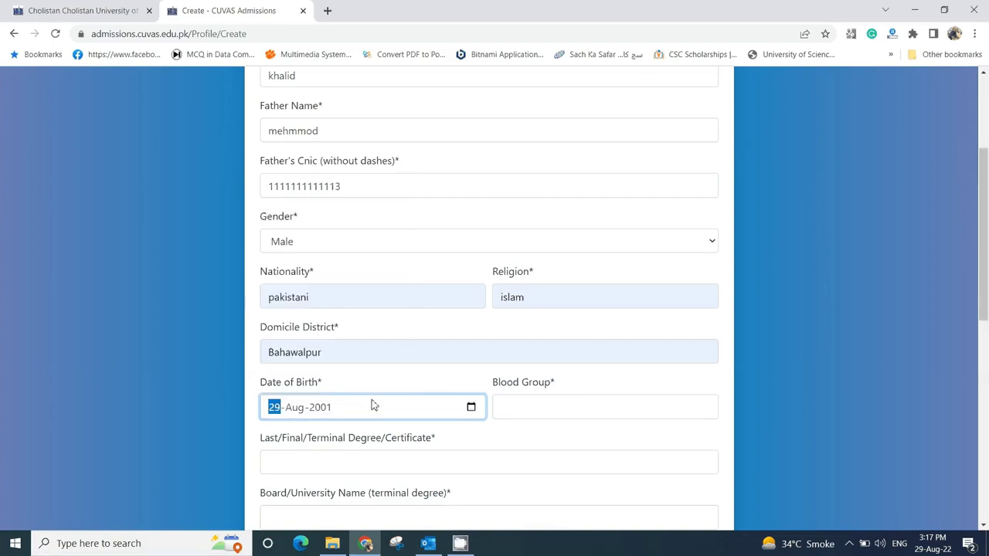
{"action": "left_click", "coordinate": [512, 405]}
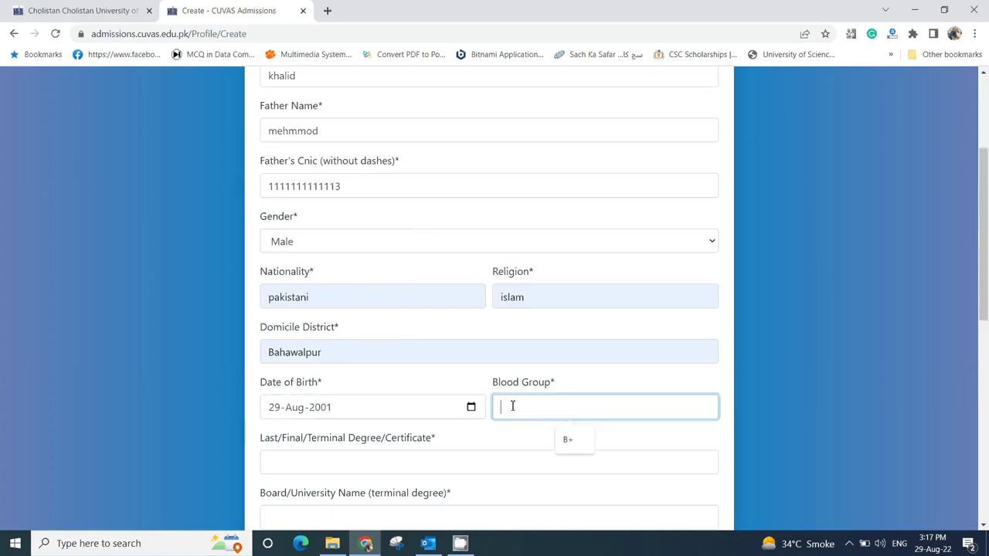
{"action": "left_click", "coordinate": [572, 437]}
{"action": "scroll", "coordinate": [553, 432], "scroll_direction": "down", "scroll_amount": 1}
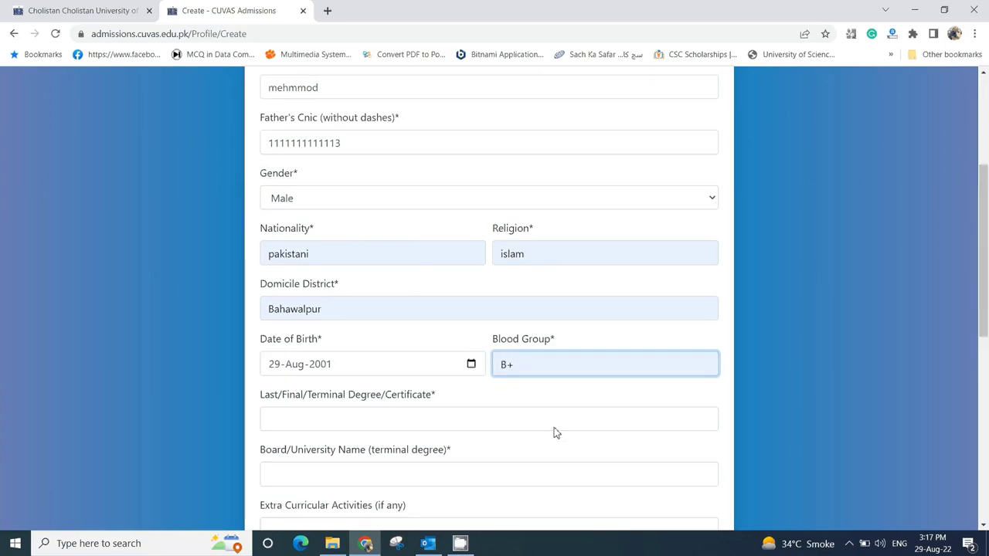
{"action": "scroll", "coordinate": [553, 432], "scroll_direction": "down", "scroll_amount": 2}
- Choose FSC as last degree, BISE Bwp as board, and NIL for extra-curricular activities
{"action": "left_click", "coordinate": [331, 334]}
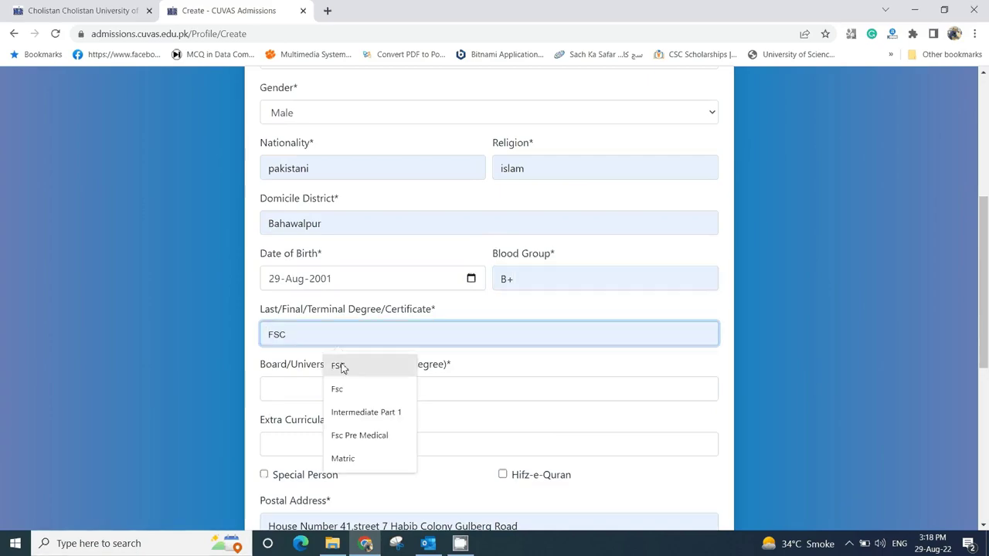
{"action": "left_click", "coordinate": [340, 367]}
{"action": "left_click", "coordinate": [326, 392]}
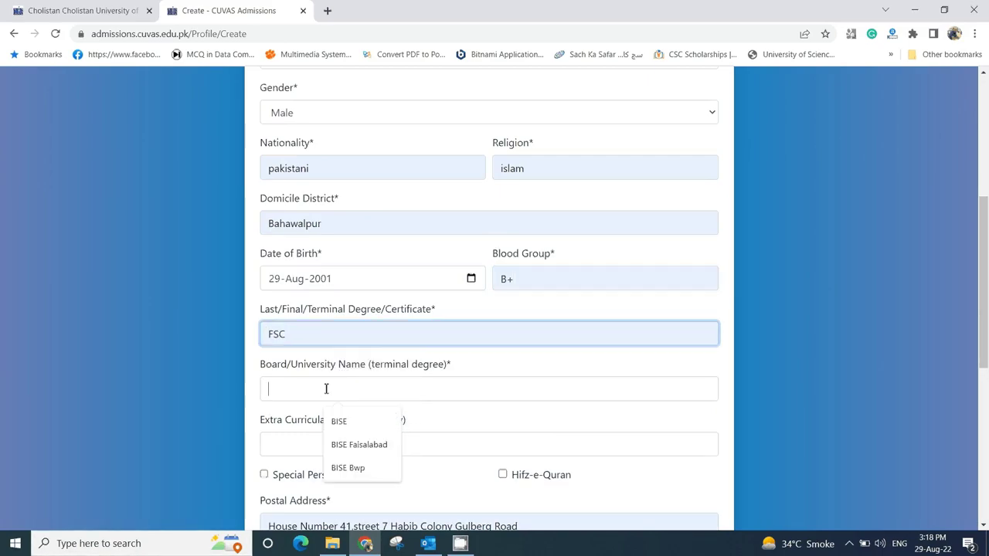
{"action": "left_click", "coordinate": [348, 467]}
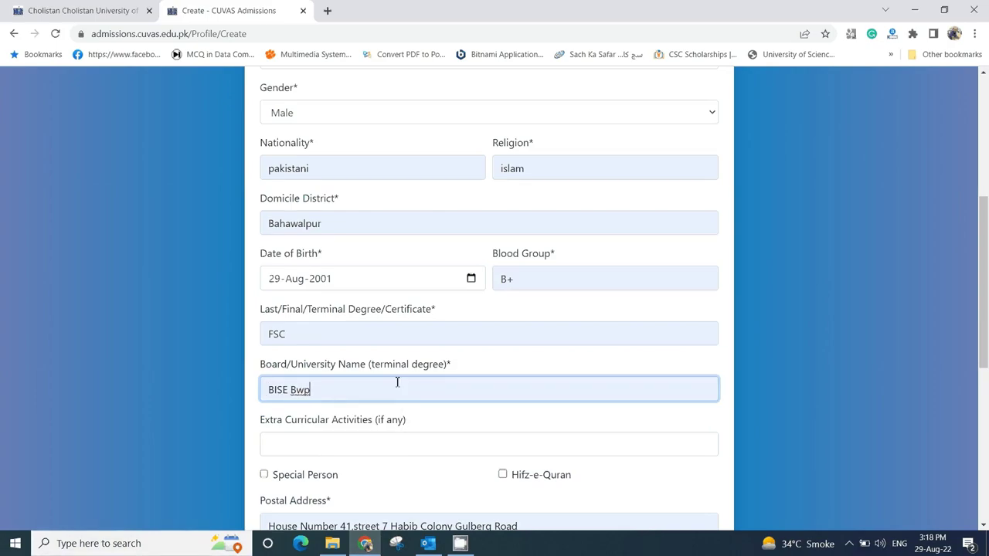
{"action": "scroll", "coordinate": [397, 385], "scroll_direction": "down", "scroll_amount": 2}
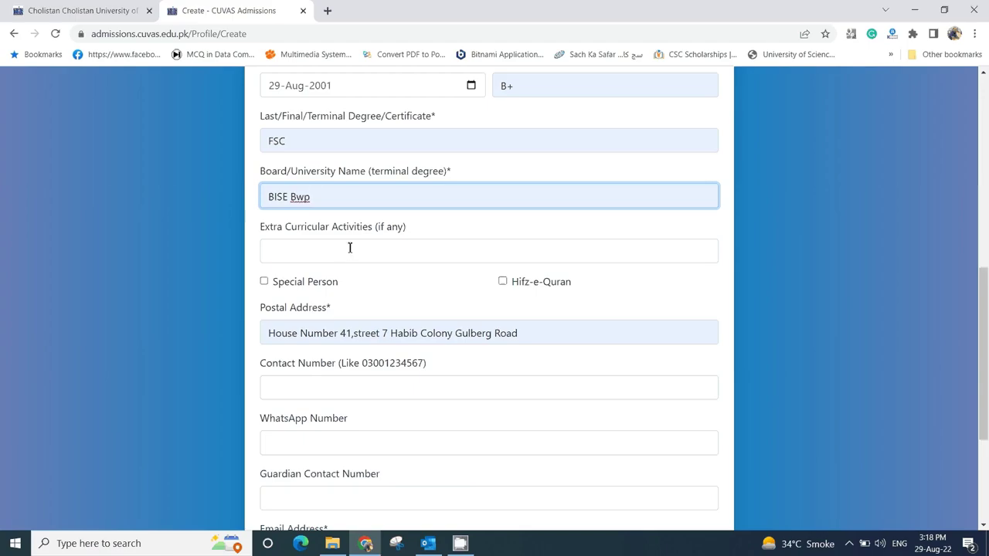
{"action": "left_click", "coordinate": [348, 249]}
{"action": "left_click", "coordinate": [349, 282]}
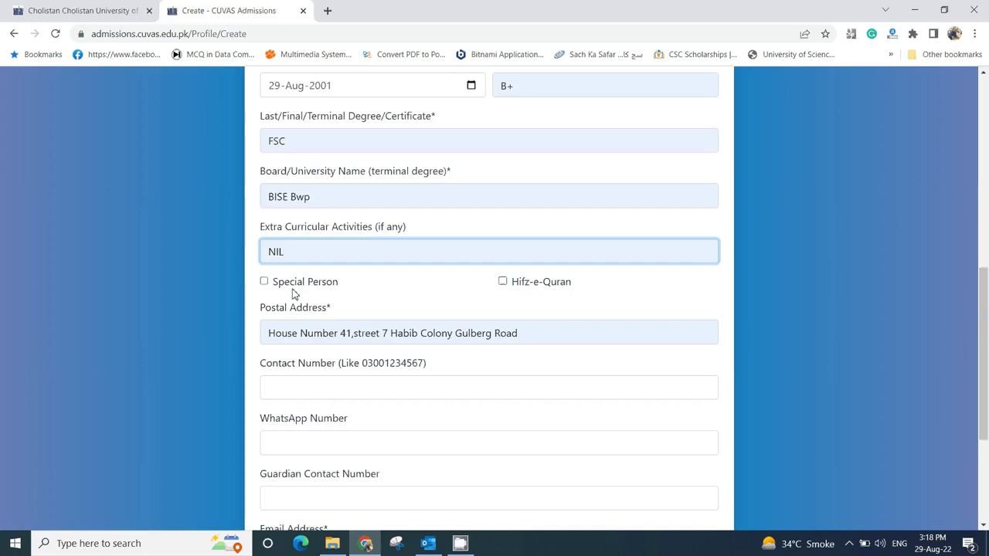
- Leave Special Person unticked and overwrite the postal address with a short placeholder ending in Bahawalpur
{"action": "left_click", "coordinate": [264, 282]}
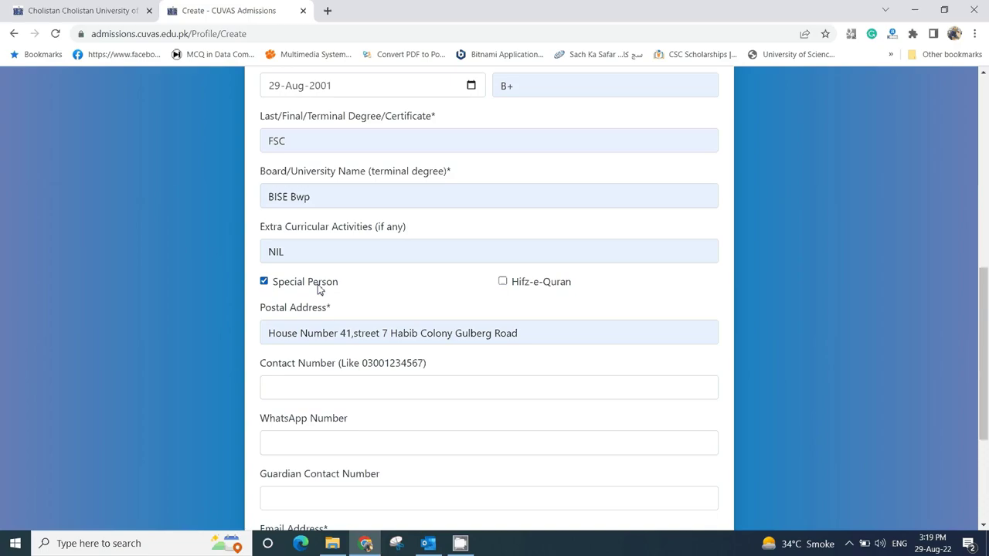
{"action": "left_click", "coordinate": [264, 282]}
{"action": "left_click", "coordinate": [532, 337]}
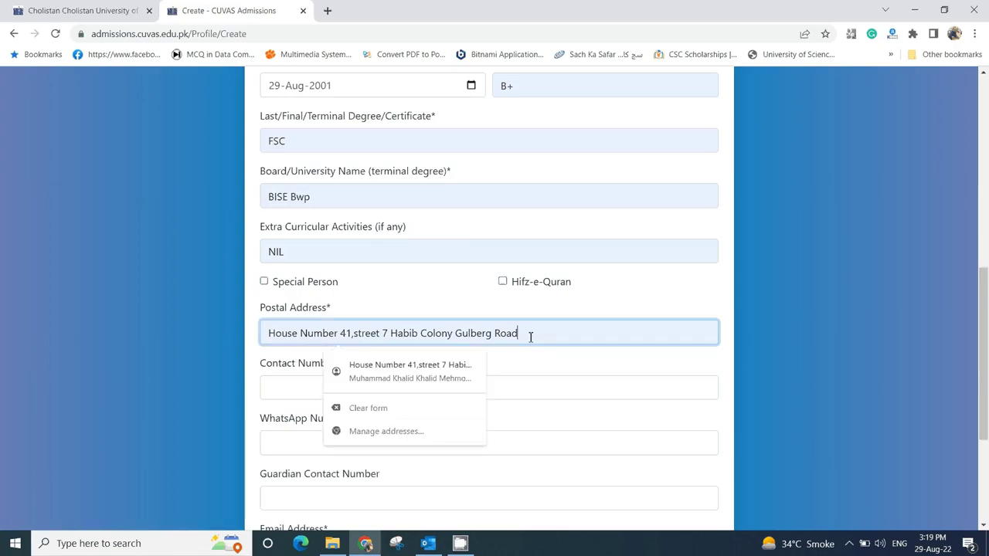
{"action": "left_click_drag", "start_coordinate": [533, 337], "coordinate": [205, 342]}
{"action": "type", "text": "abc"}
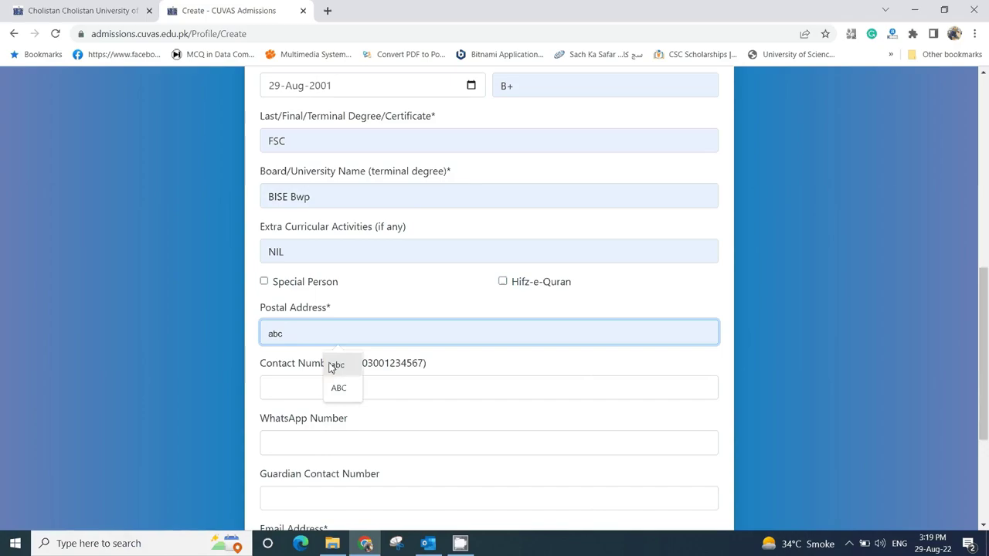
{"action": "type", "text": "Bahawalpur"}
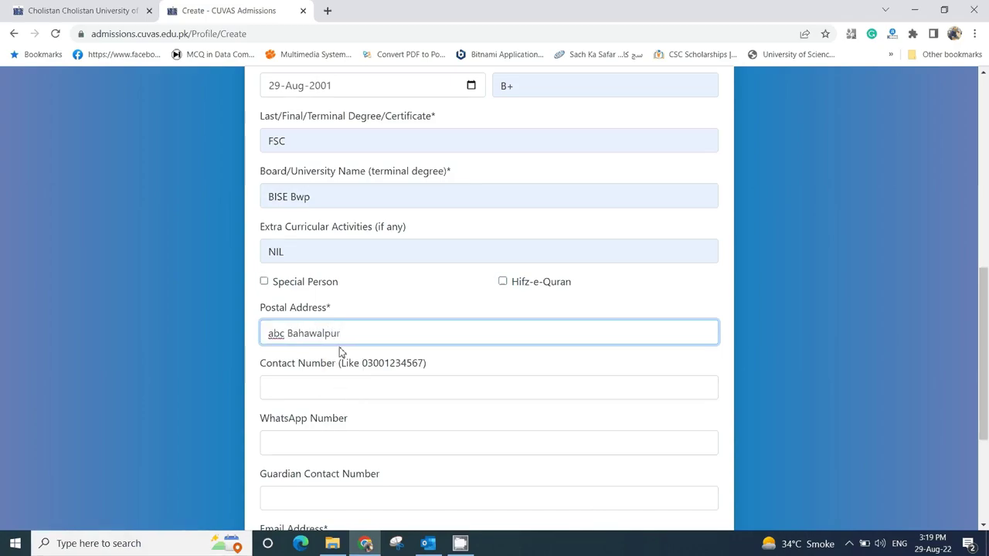
{"action": "scroll", "coordinate": [339, 349], "scroll_direction": "down", "scroll_amount": 1}
- Enter the contact number, then paste the same number into the WhatsApp and Guardian Contact Number fields
{"action": "left_click", "coordinate": [336, 323]}
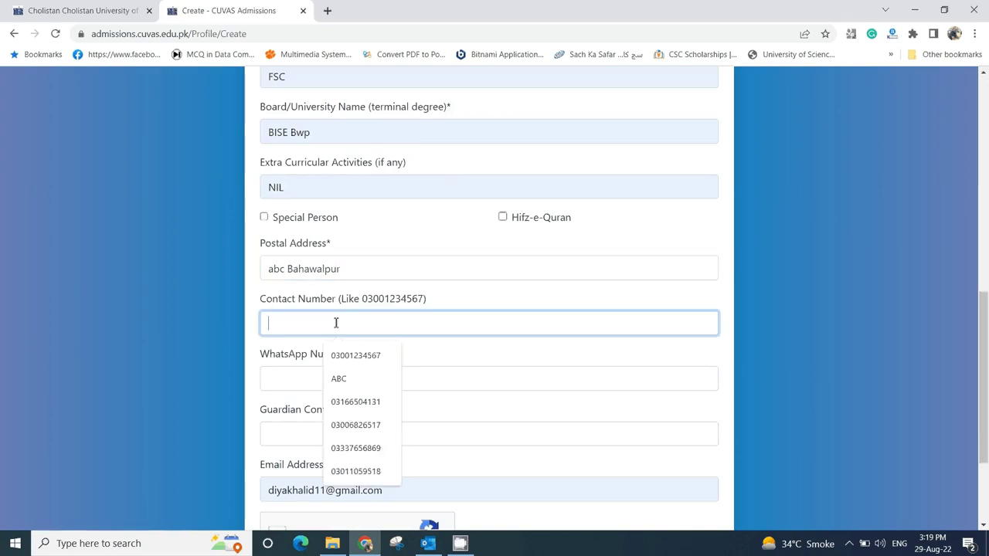
{"action": "type", "text": "0300"}
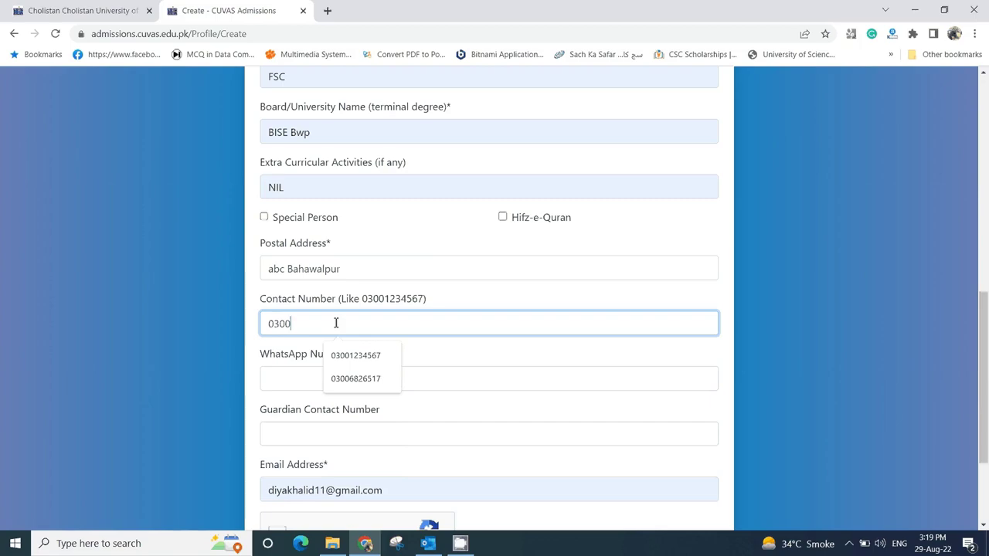
{"action": "type", "text": "111"}
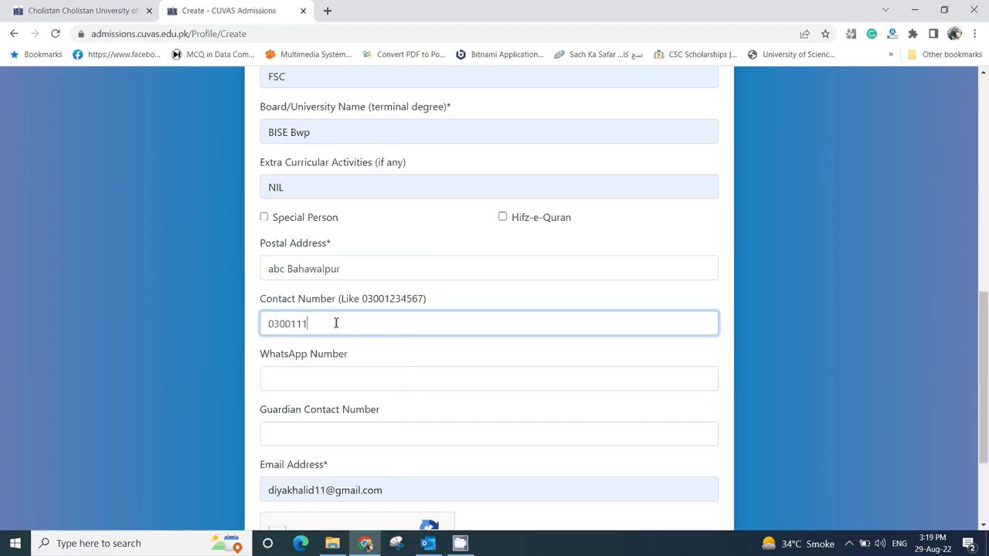
{"action": "type", "text": "1111"}
{"action": "left_click", "coordinate": [321, 374]}
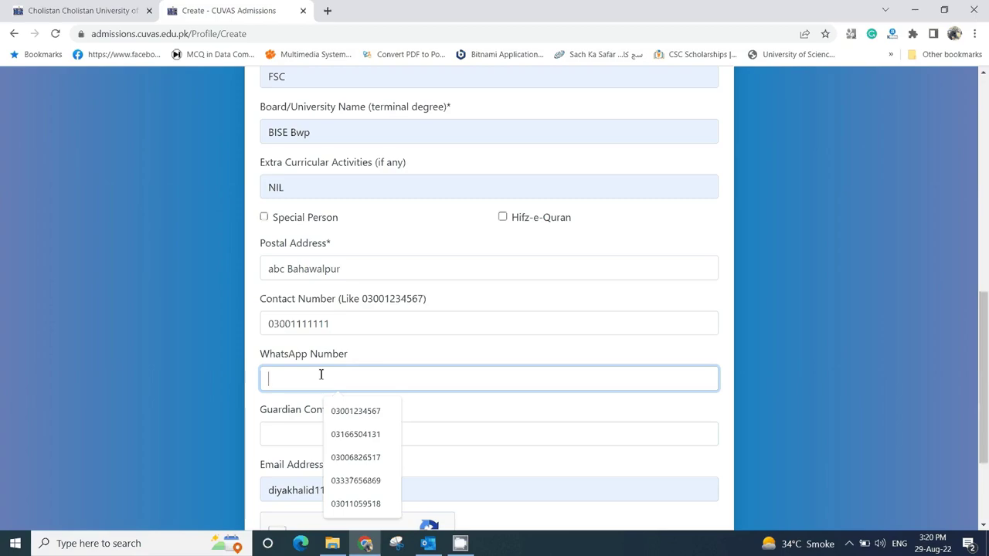
{"action": "left_click", "coordinate": [331, 325]}
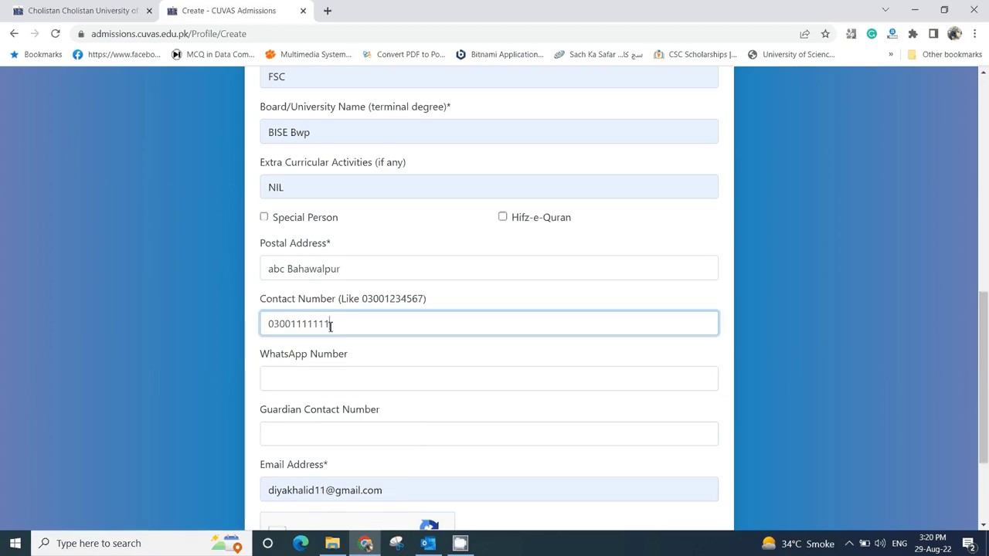
{"action": "left_click_drag", "start_coordinate": [331, 325], "coordinate": [239, 328]}
{"action": "key", "text": "ctrl+c"}
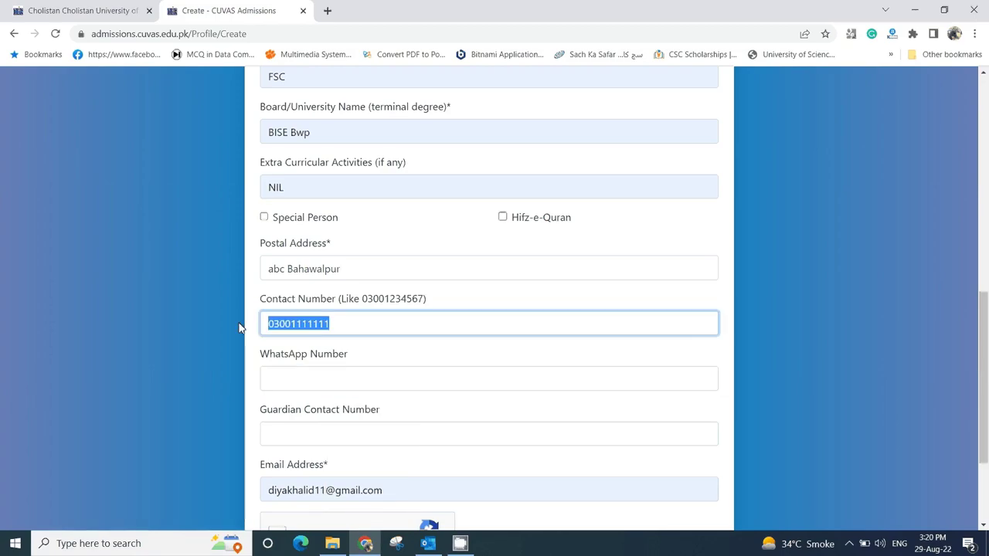
{"action": "left_click", "coordinate": [329, 376]}
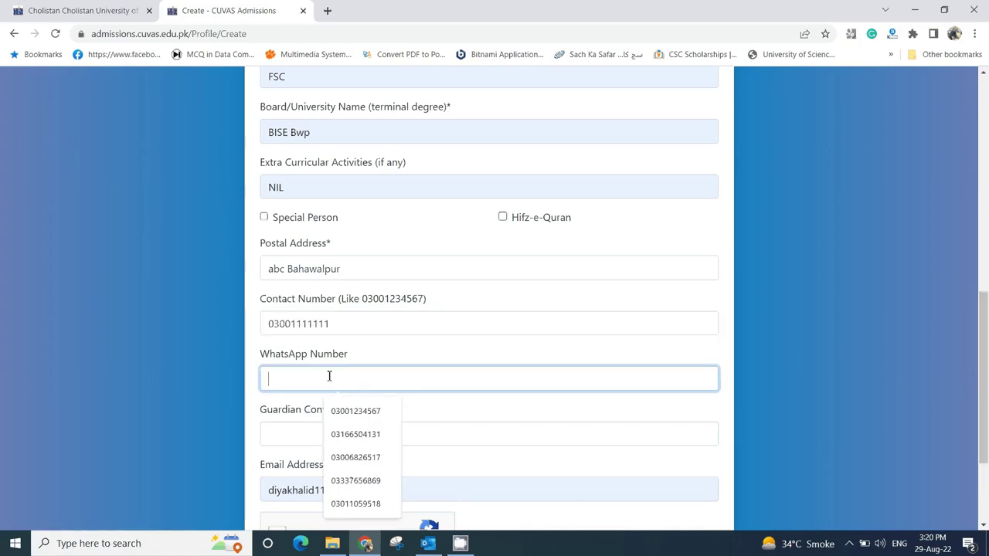
{"action": "key", "text": "ctrl+v"}
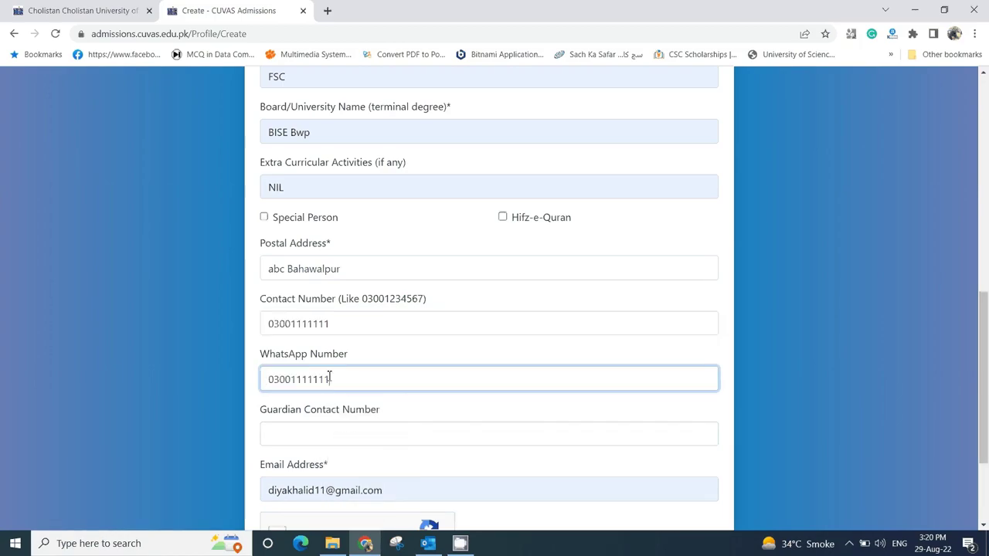
{"action": "left_click", "coordinate": [337, 431]}
{"action": "right_click", "coordinate": [309, 437]}
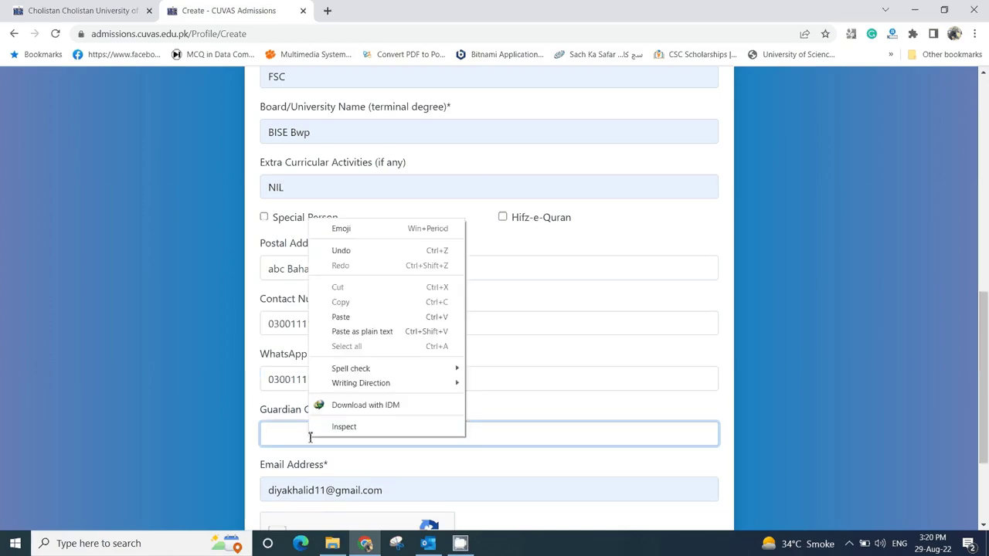
{"action": "left_click", "coordinate": [354, 331]}
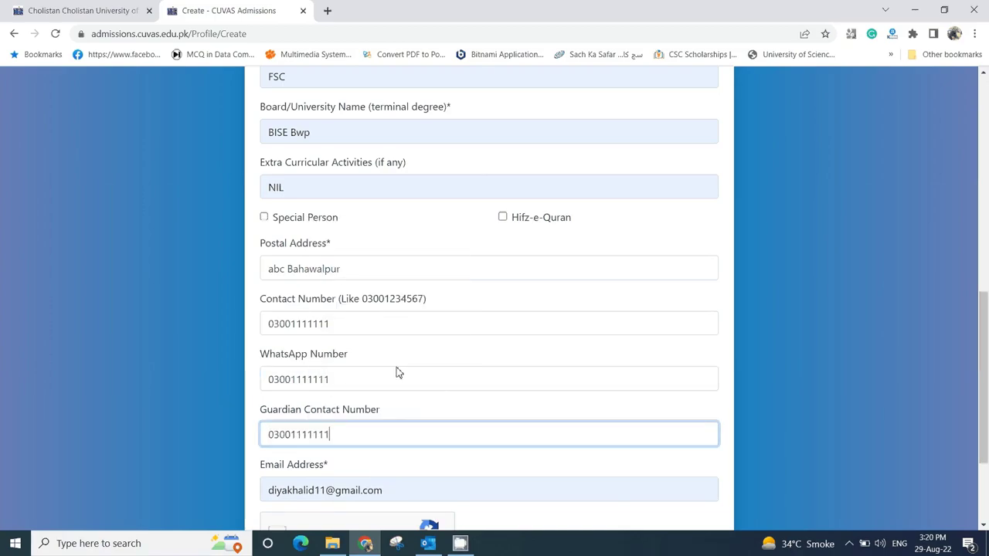
{"action": "scroll", "coordinate": [395, 373], "scroll_direction": "down", "scroll_amount": 2}
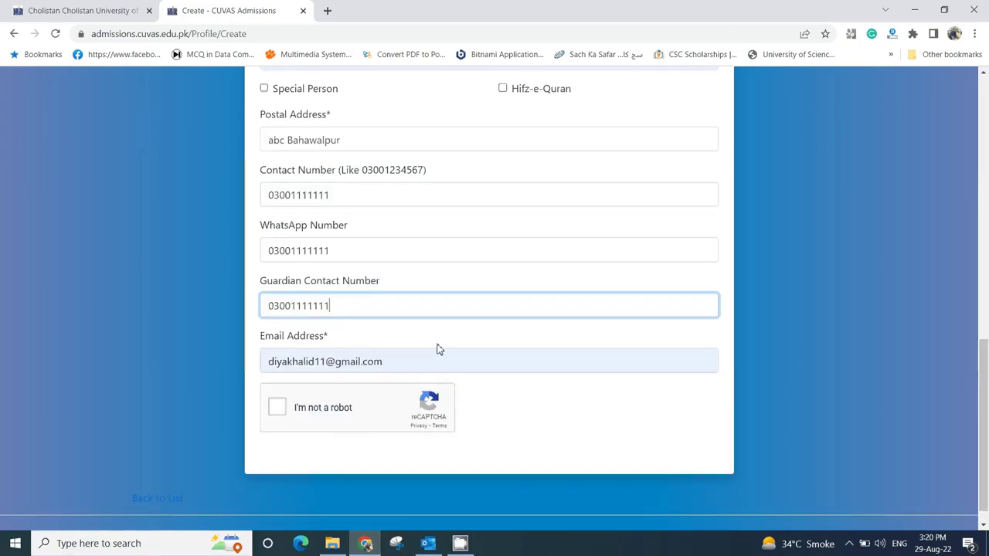
- Change the e-mail address to the university's admissions address at cuvas.edu.pk
{"action": "left_click", "coordinate": [323, 362]}
{"action": "left_click_drag", "start_coordinate": [324, 361], "coordinate": [225, 361]}
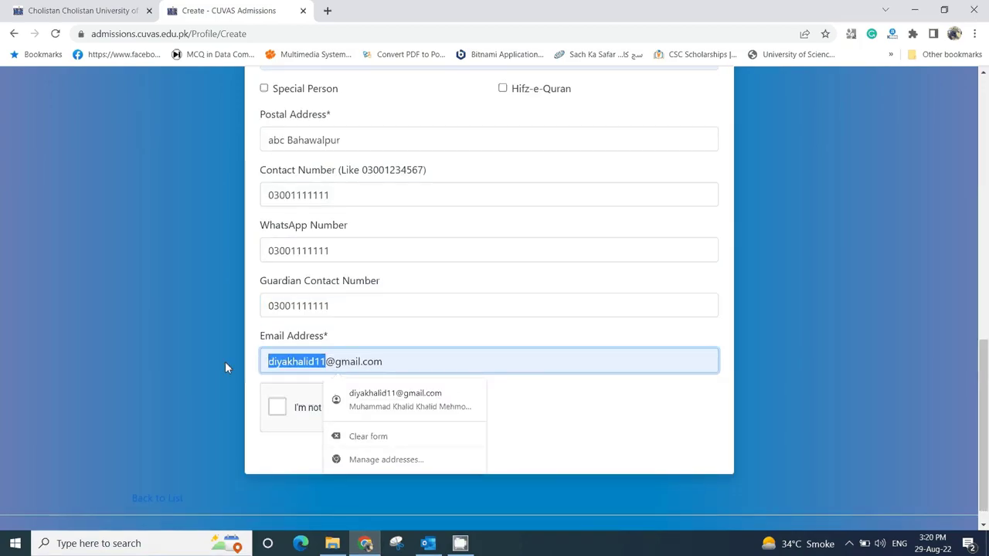
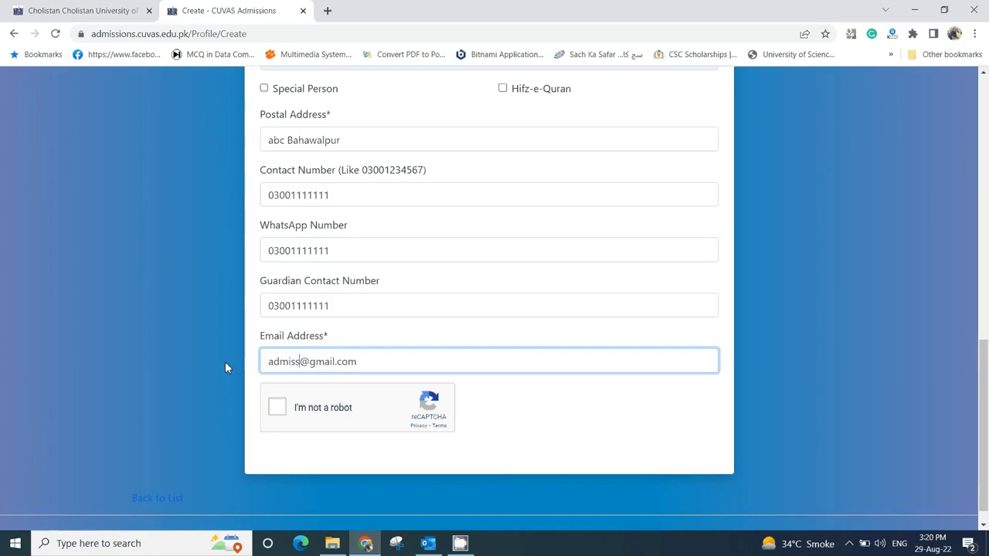
{"action": "left_click", "coordinate": [376, 368]}
{"action": "key", "text": "BackSpace"}
{"action": "key", "text": "BackSpace"}
{"action": "key", "text": "BackSpace"}
{"action": "key", "text": "BackSpace"}
{"action": "key", "text": "BackSpace"}
{"action": "key", "text": "BackSpace"}
{"action": "key", "text": "BackSpace"}
{"action": "key", "text": "BackSpace"}
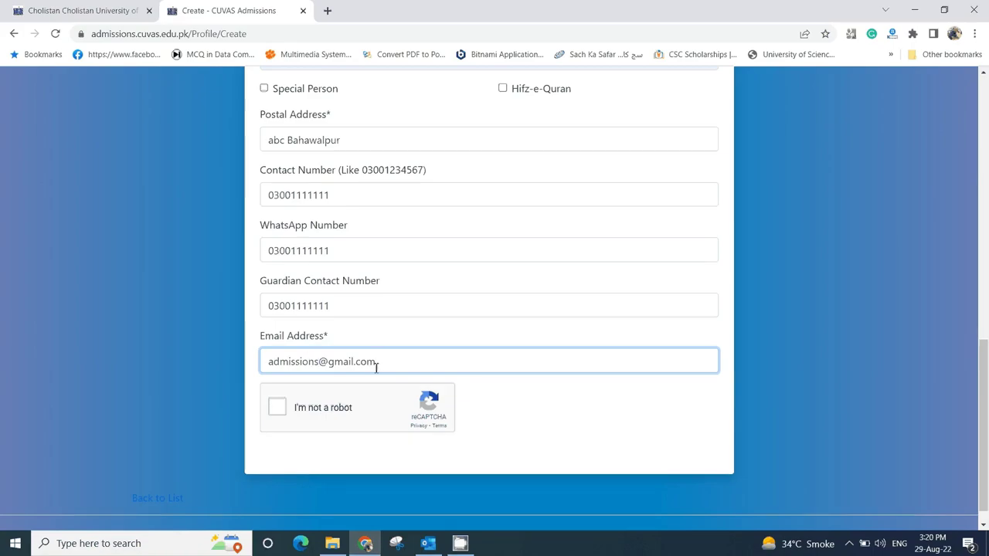
{"action": "key", "text": "BackSpace"}
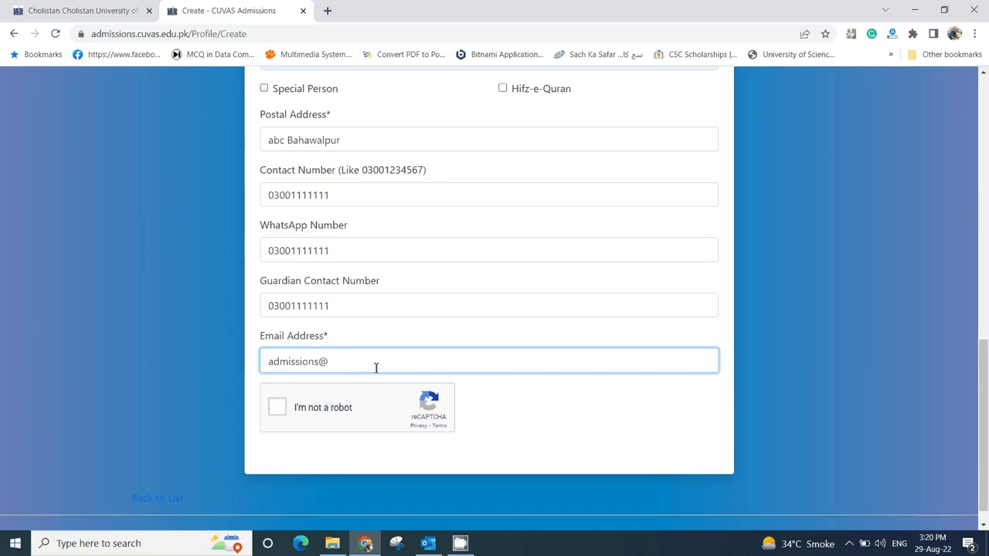
{"action": "type", "text": "cuvas.edu.pk"}
- Complete the 'I'm not a robot' check and submit the profile with Create
{"action": "left_click", "coordinate": [279, 409]}
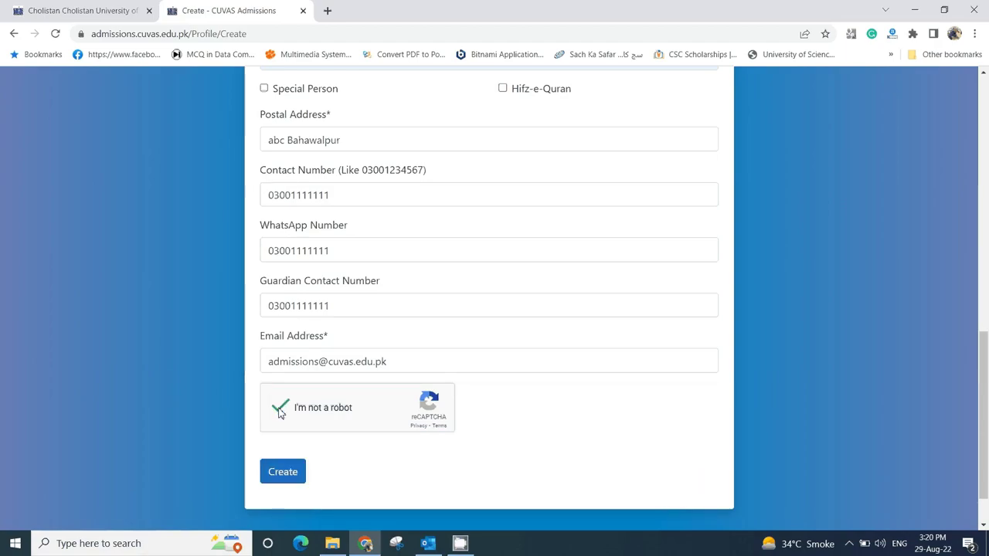
{"action": "left_click", "coordinate": [280, 475]}
{"action": "left_click", "coordinate": [280, 475]}
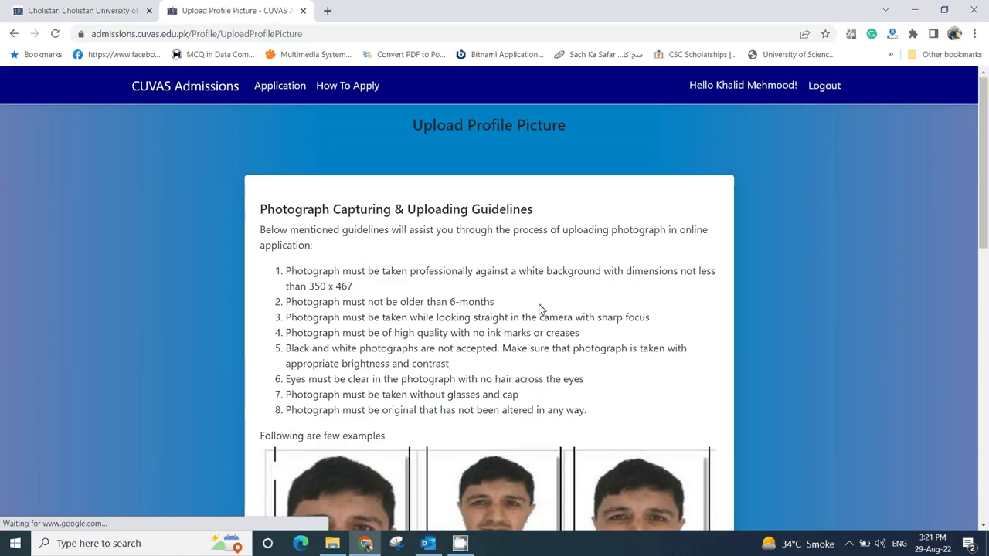
- Browse to the applicant's photo in the admissions folder and upload it as profile picture
{"action": "scroll", "coordinate": [540, 309], "scroll_direction": "down", "scroll_amount": 7}
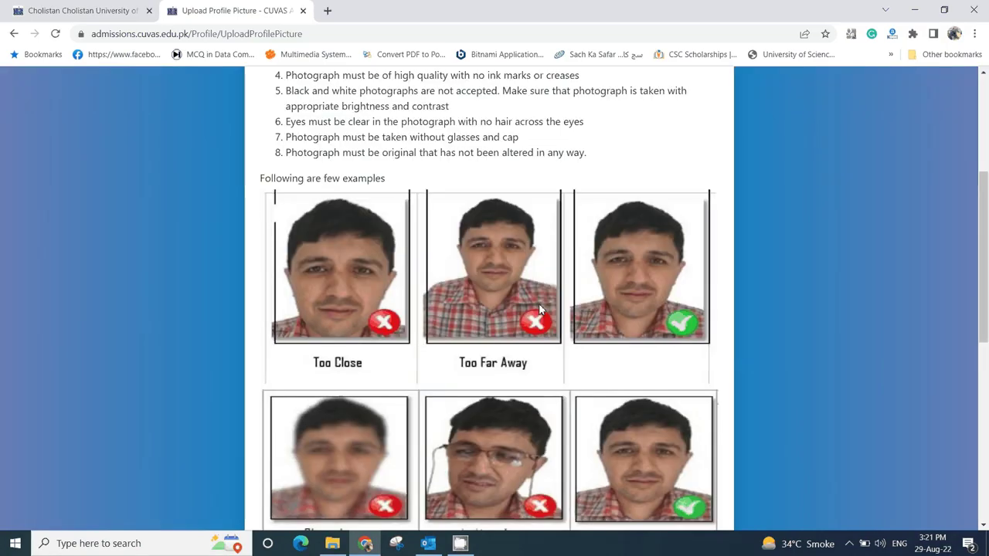
{"action": "scroll", "coordinate": [541, 309], "scroll_direction": "down", "scroll_amount": 2}
{"action": "scroll", "coordinate": [541, 309], "scroll_direction": "up", "scroll_amount": 4}
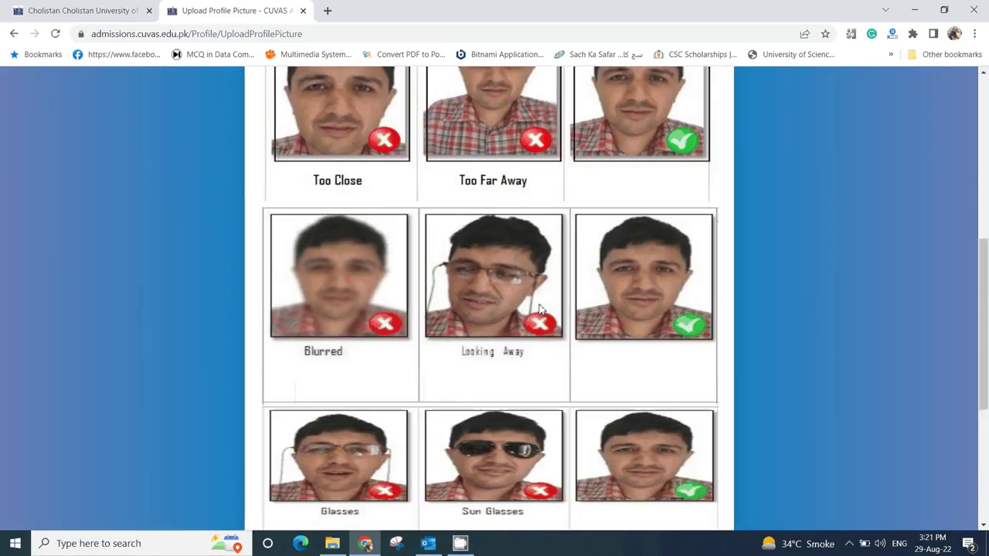
{"action": "scroll", "coordinate": [541, 309], "scroll_direction": "down", "scroll_amount": 4}
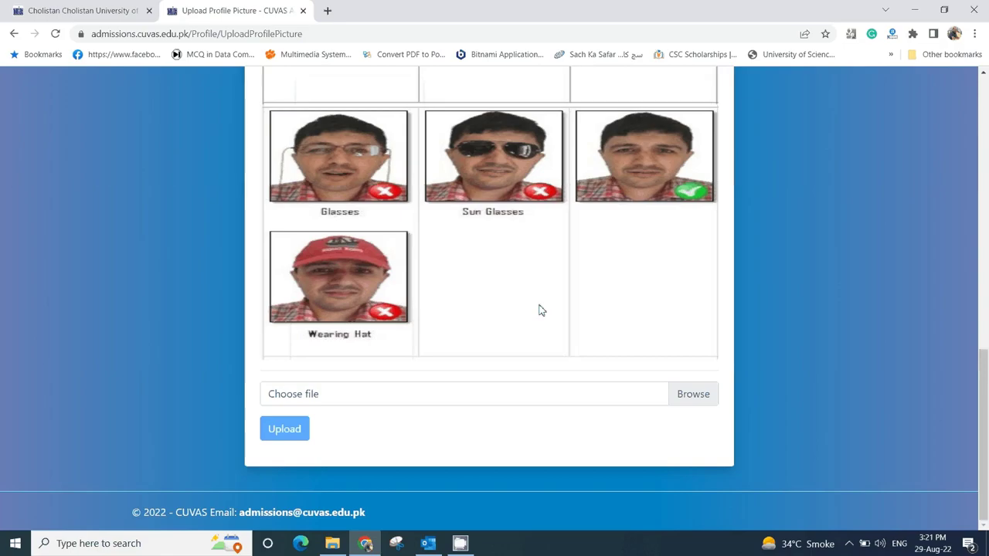
{"action": "scroll", "coordinate": [541, 309], "scroll_direction": "up", "scroll_amount": 10}
{"action": "scroll", "coordinate": [572, 301], "scroll_direction": "down", "scroll_amount": 2}
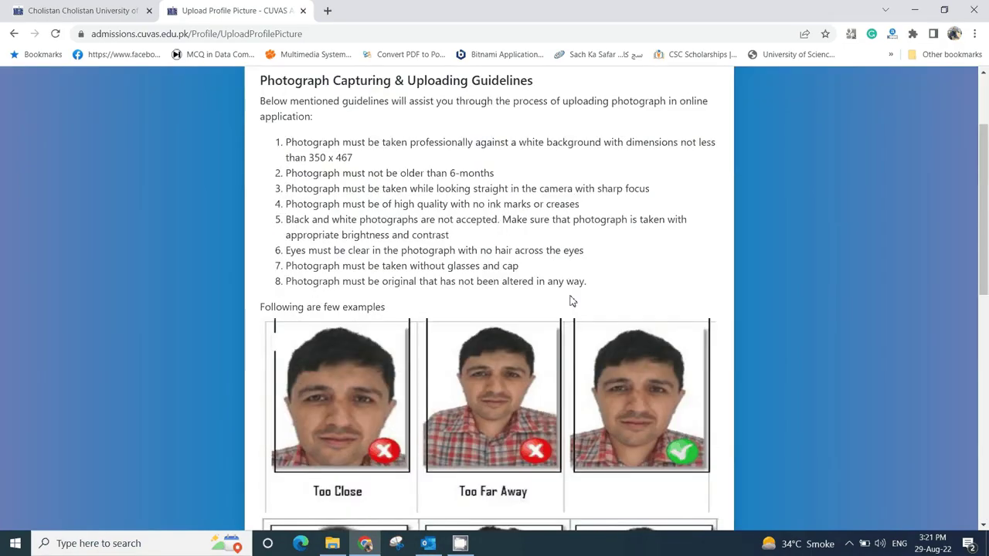
{"action": "scroll", "coordinate": [572, 300], "scroll_direction": "down", "scroll_amount": 1}
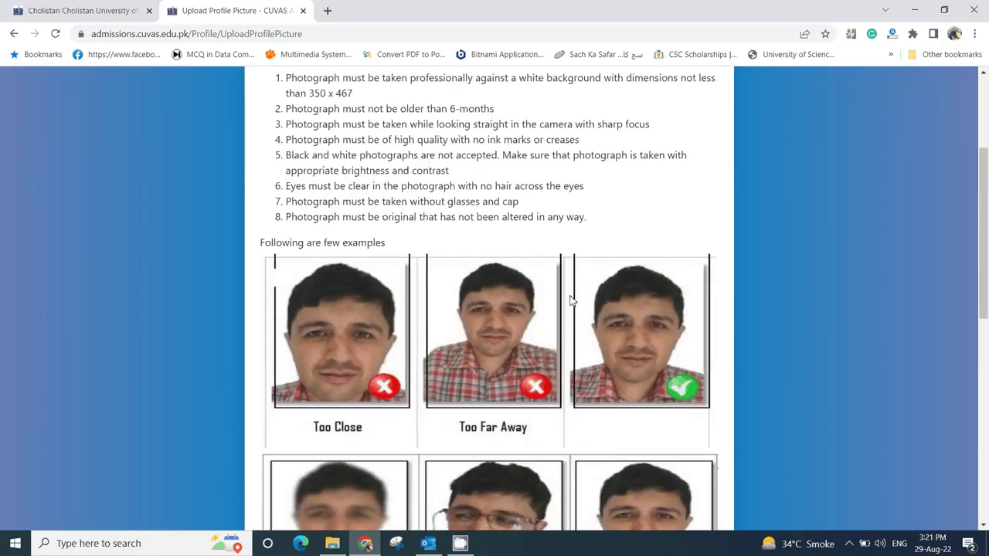
{"action": "scroll", "coordinate": [571, 300], "scroll_direction": "down", "scroll_amount": 8}
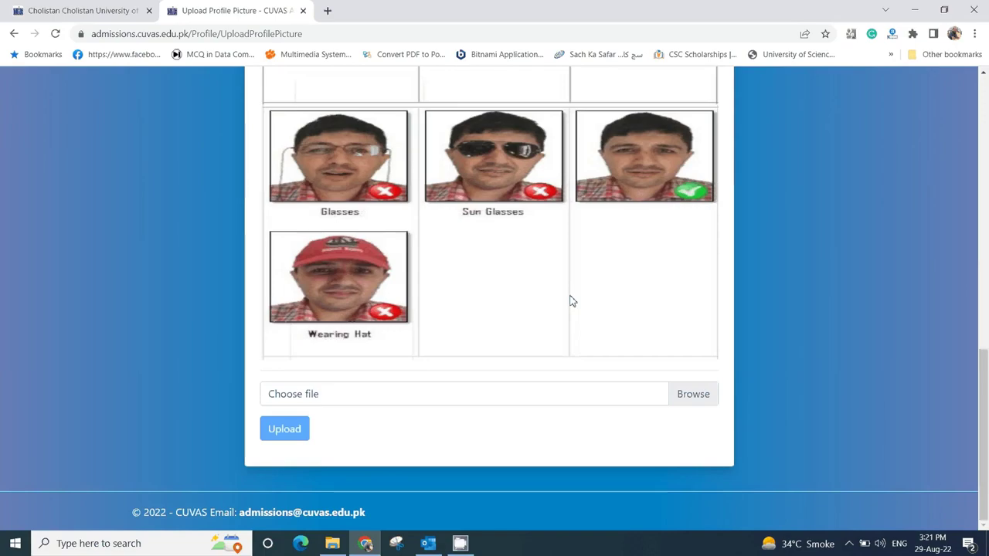
{"action": "left_click", "coordinate": [695, 395]}
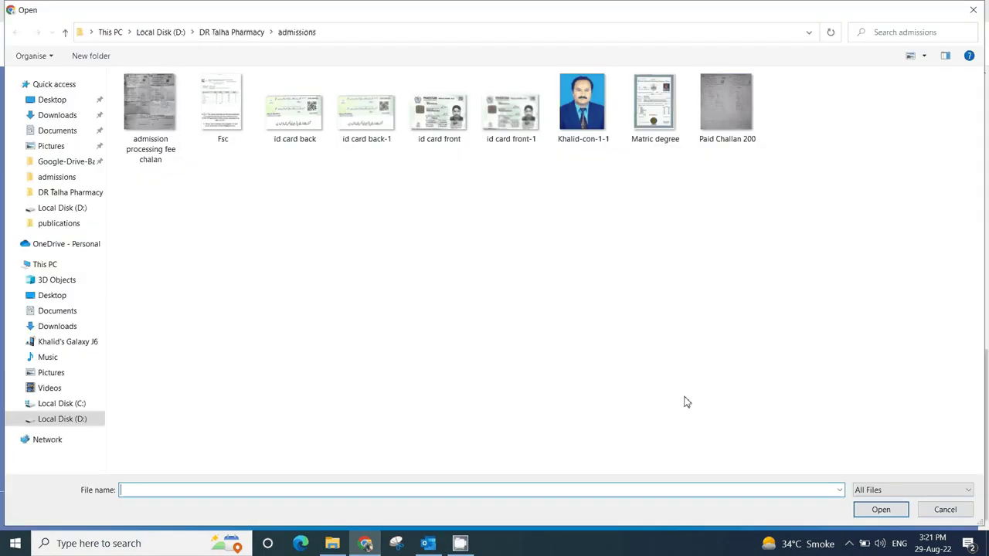
{"action": "double_click", "coordinate": [584, 104]}
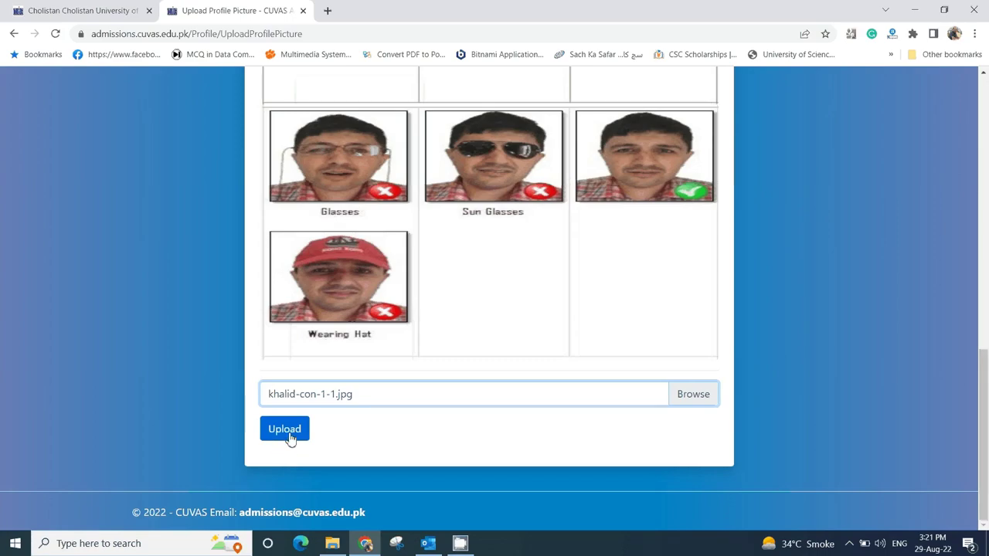
{"action": "left_click", "coordinate": [290, 437]}
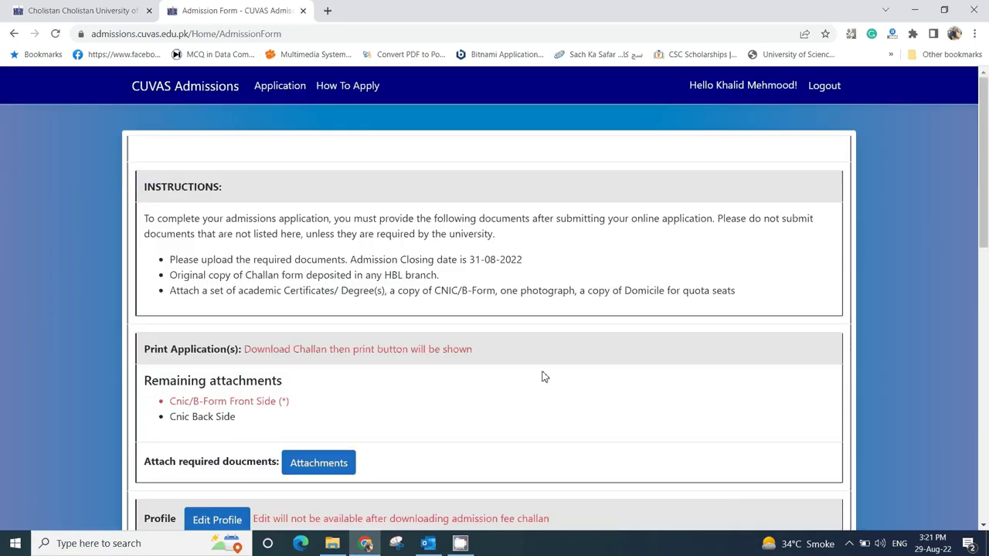
{"action": "scroll", "coordinate": [543, 376], "scroll_direction": "down", "scroll_amount": 3}
{"action": "scroll", "coordinate": [543, 377], "scroll_direction": "up", "scroll_amount": 2}
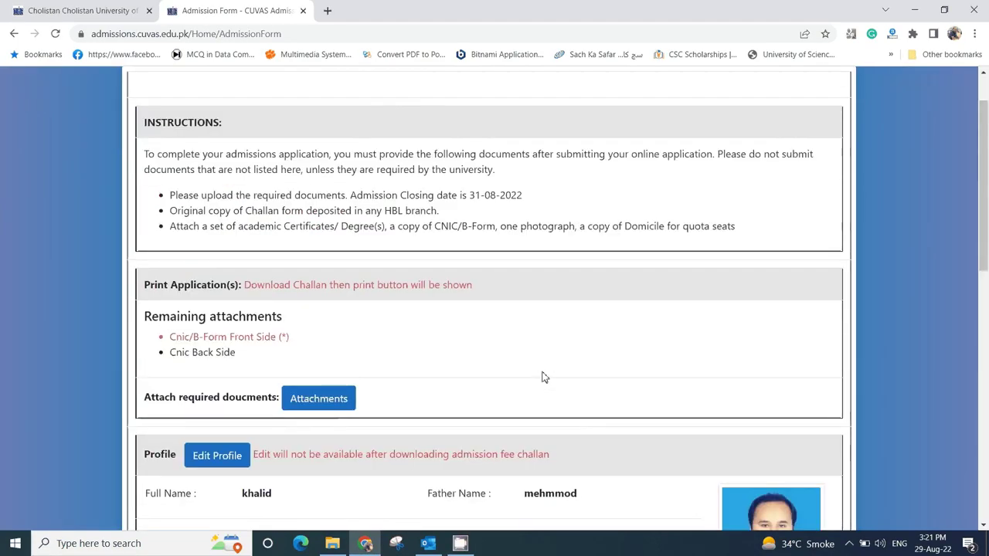
{"action": "scroll", "coordinate": [543, 376], "scroll_direction": "down", "scroll_amount": 2}
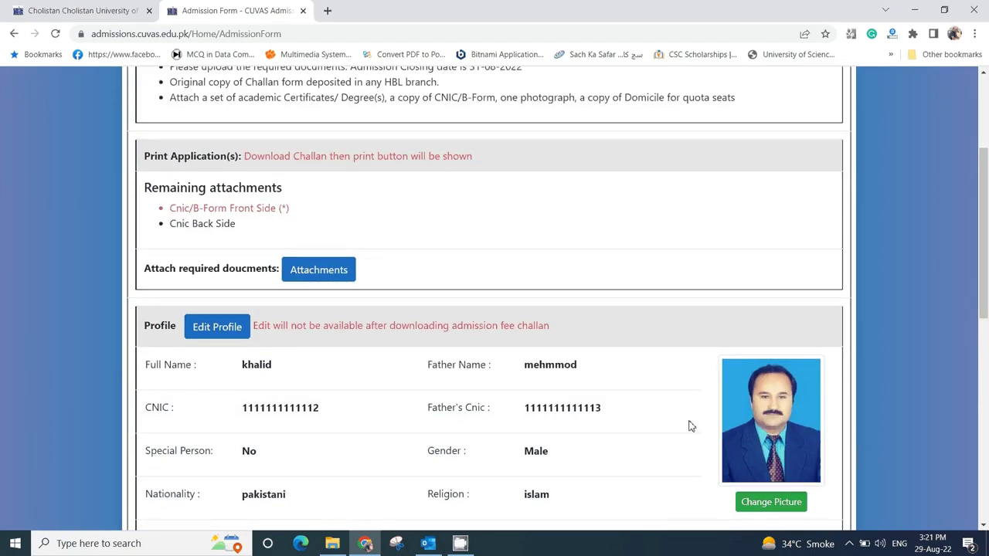
{"action": "scroll", "coordinate": [616, 359], "scroll_direction": "up", "scroll_amount": 3}
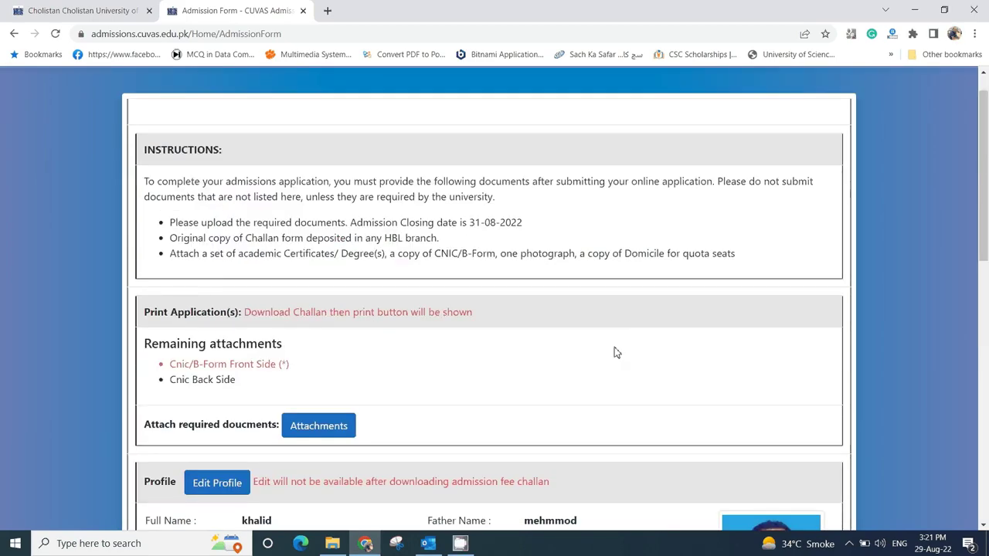
{"action": "scroll", "coordinate": [615, 352], "scroll_direction": "down", "scroll_amount": 2}
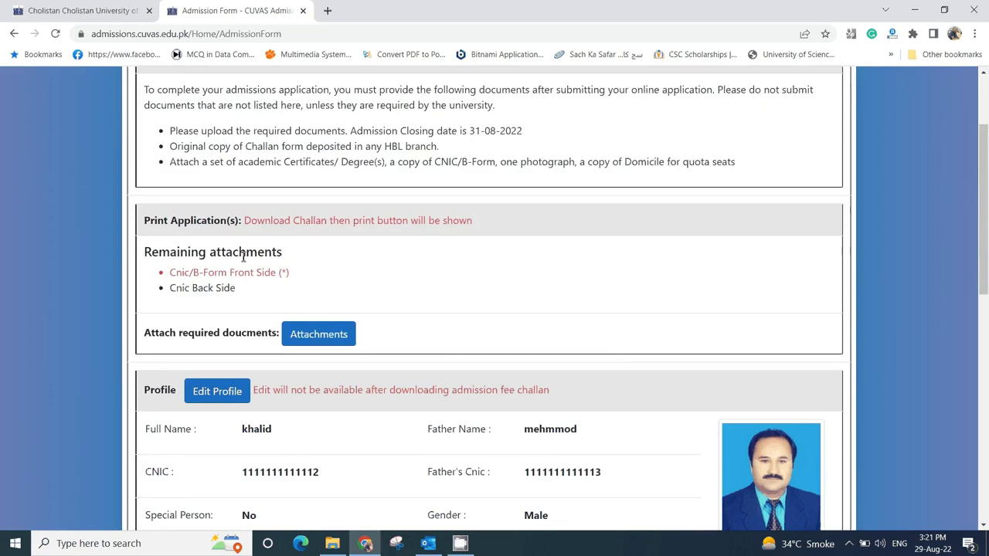
{"action": "scroll", "coordinate": [380, 285], "scroll_direction": "up", "scroll_amount": 1}
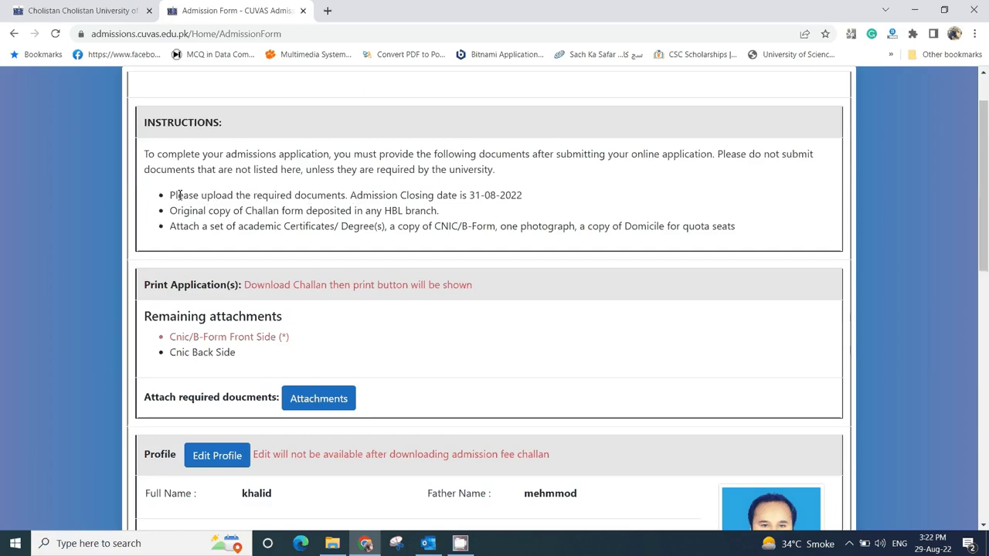
{"action": "left_click_drag", "start_coordinate": [170, 197], "coordinate": [530, 200]}
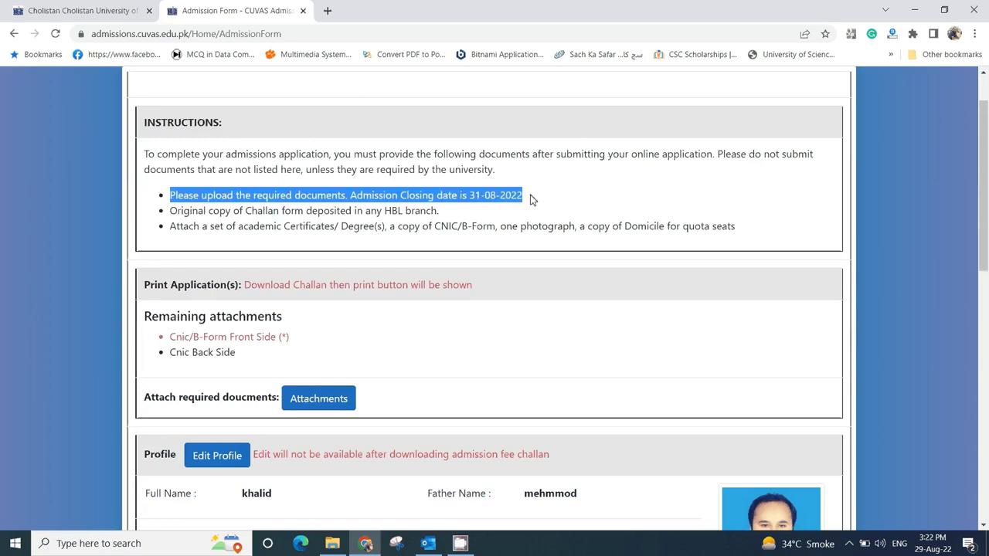
{"action": "left_click_drag", "start_coordinate": [170, 215], "coordinate": [441, 214]}
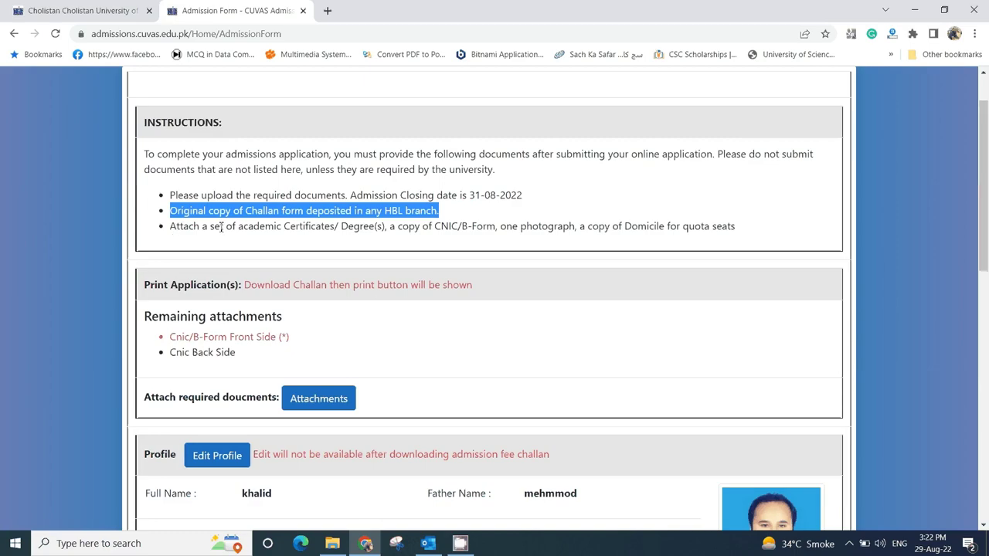
{"action": "left_click_drag", "start_coordinate": [171, 231], "coordinate": [747, 235]}
{"action": "scroll", "coordinate": [594, 274], "scroll_direction": "down", "scroll_amount": 2}
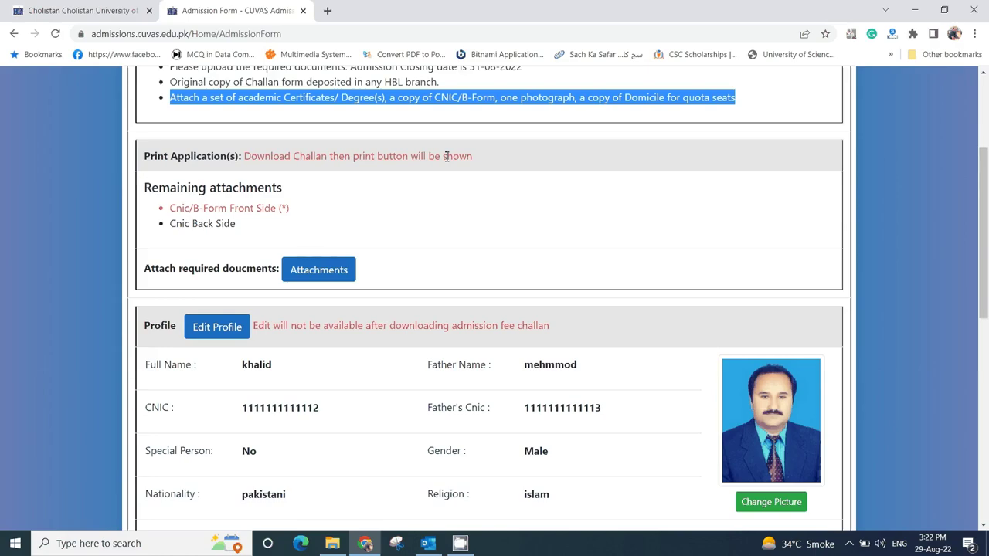
{"action": "left_click_drag", "start_coordinate": [170, 208], "coordinate": [294, 216]}
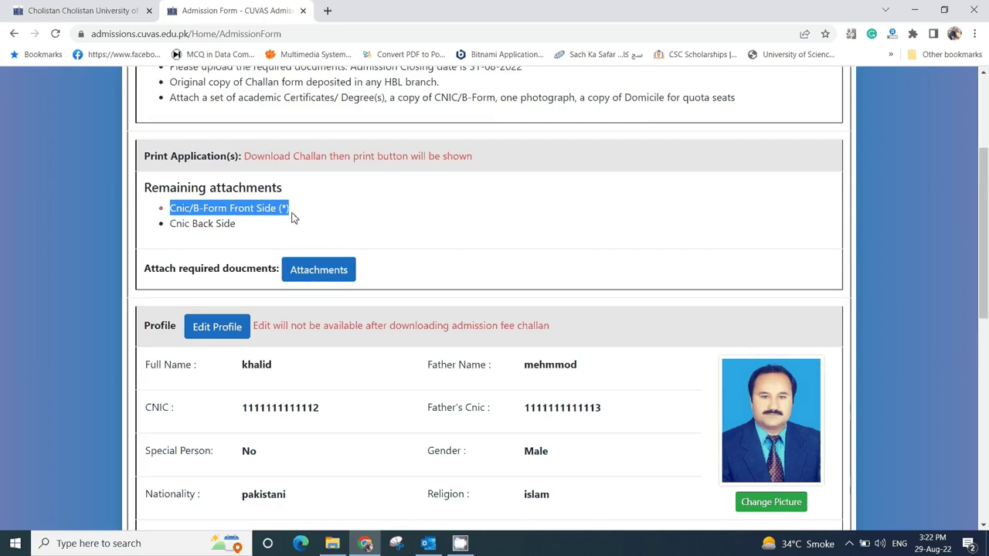
{"action": "left_click", "coordinate": [246, 206]}
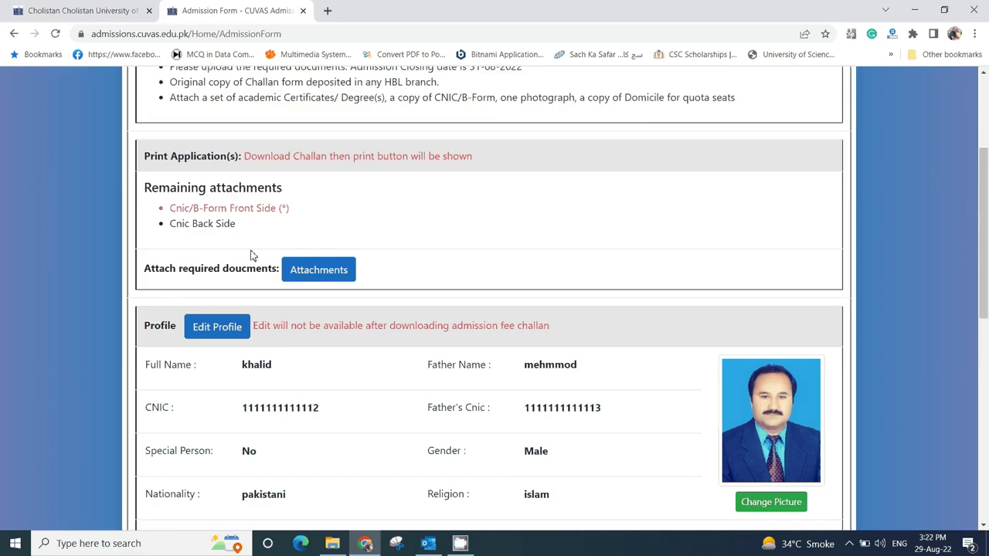
- Try uploading id card front-1.jpg as Cnic/B-Form Front Side titled CNIC front; it's rejected for exceeding 100–512 KB
{"action": "left_click", "coordinate": [312, 276]}
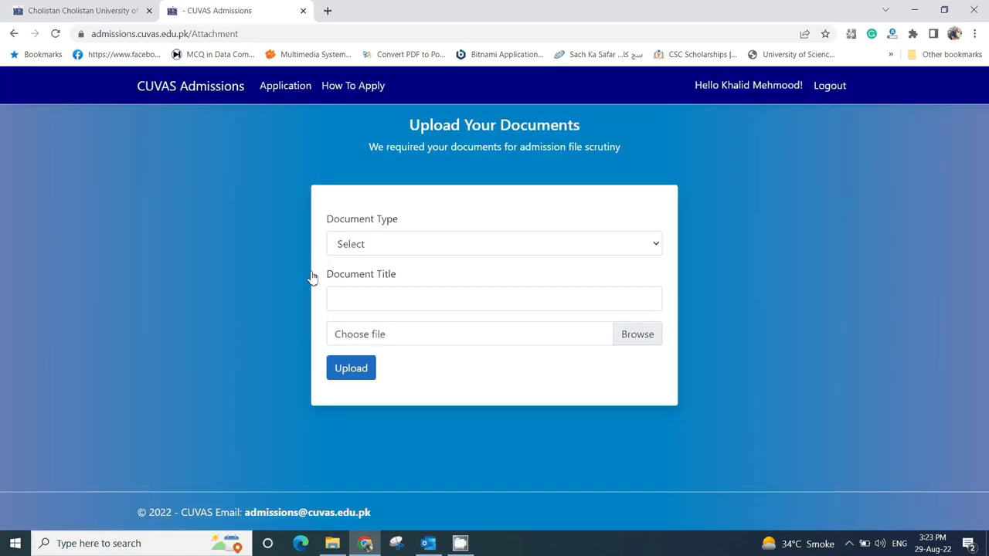
{"action": "left_click", "coordinate": [376, 246]}
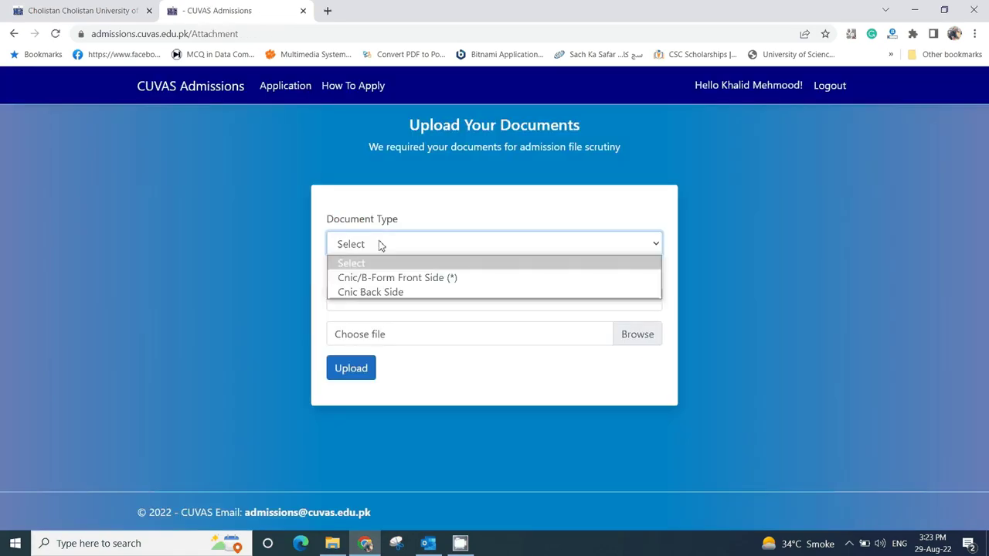
{"action": "left_click", "coordinate": [396, 280]}
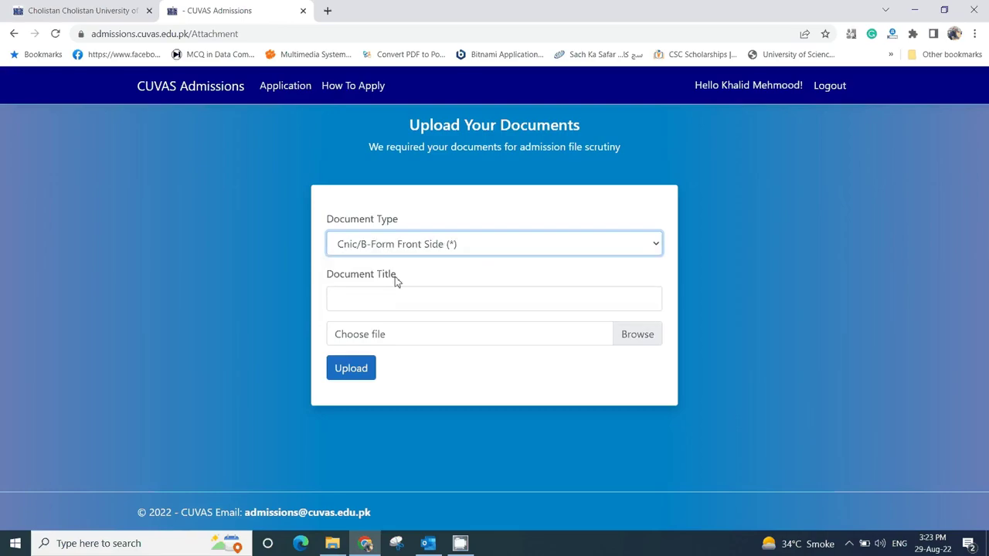
{"action": "left_click", "coordinate": [383, 297]}
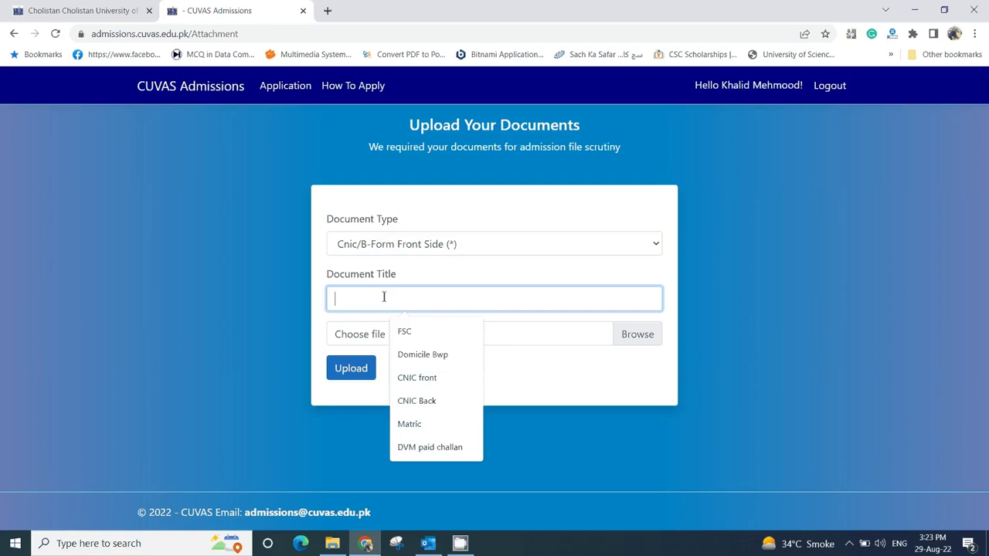
{"action": "left_click", "coordinate": [410, 378]}
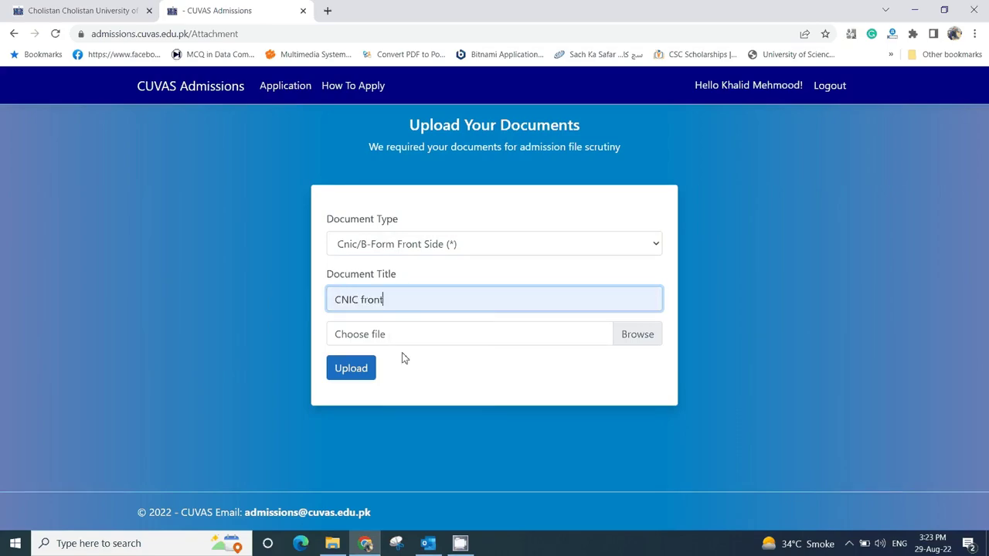
{"action": "left_click", "coordinate": [408, 338]}
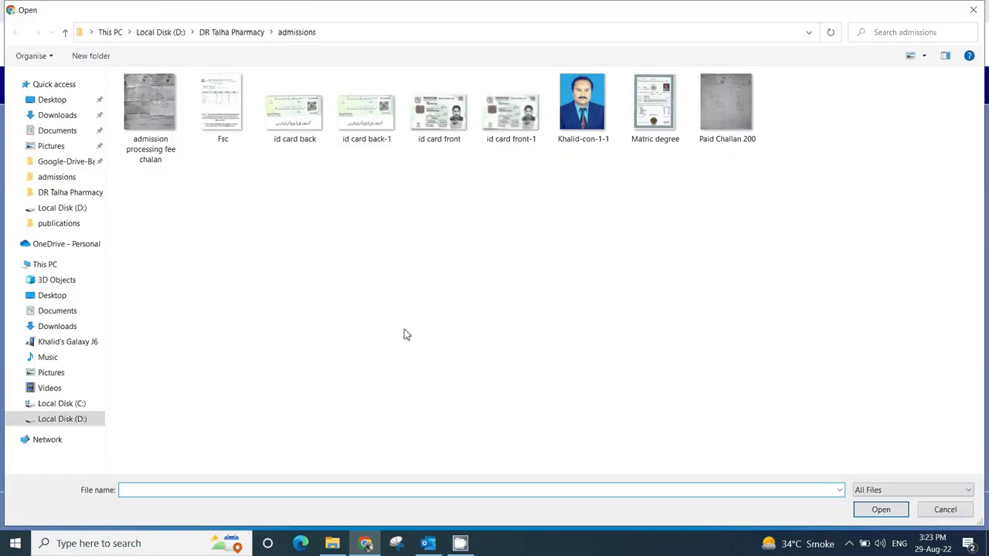
{"action": "left_click", "coordinate": [513, 121]}
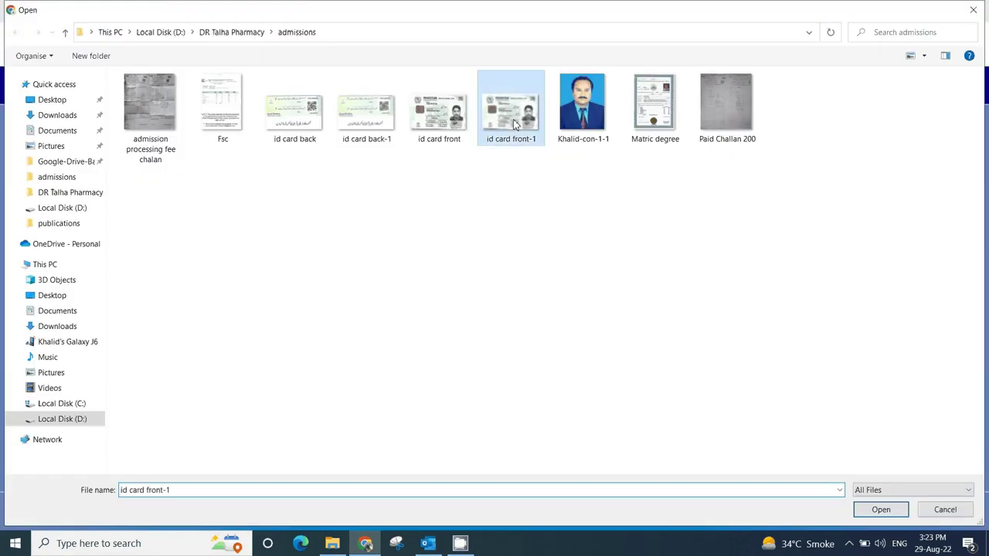
{"action": "double_click", "coordinate": [512, 119]}
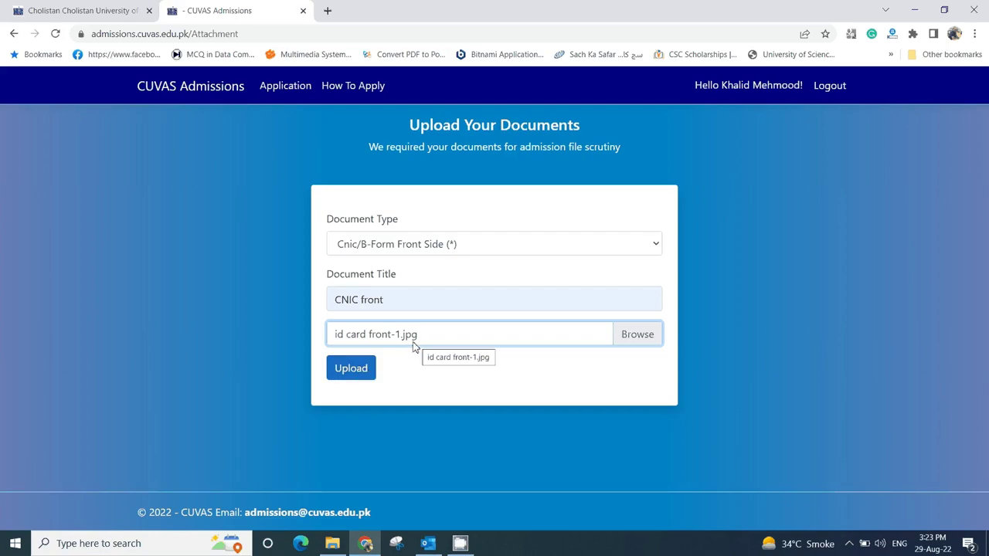
{"action": "left_click", "coordinate": [359, 370]}
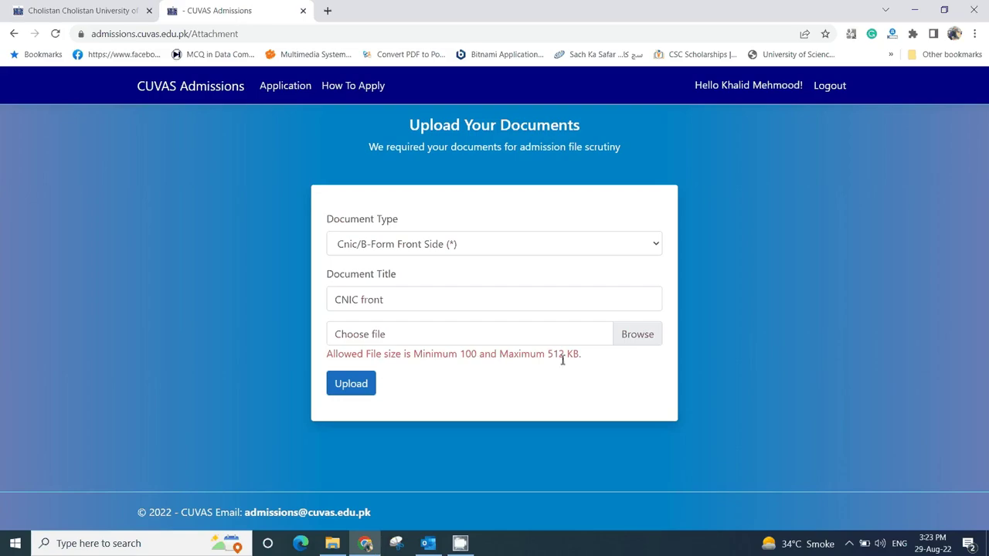
- Check image sizes in File Explorer, then upload the smaller id card front.jpg as CNIC front
{"action": "left_click", "coordinate": [333, 543]}
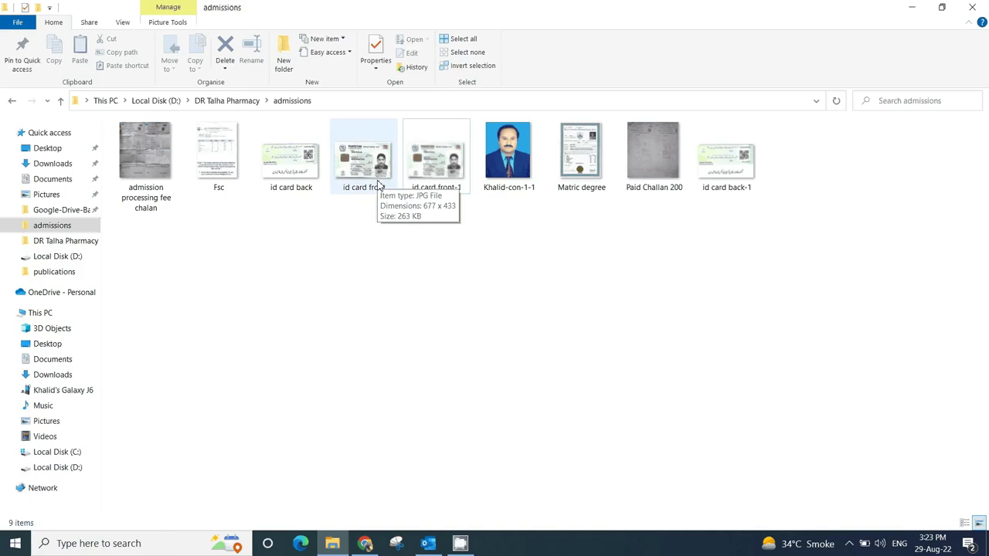
{"action": "left_click", "coordinate": [366, 544]}
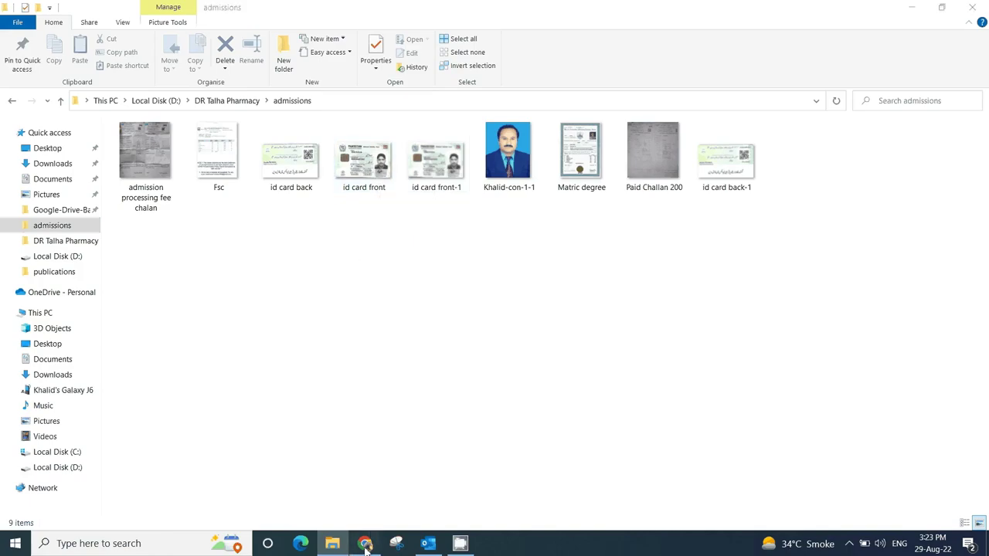
{"action": "left_click", "coordinate": [607, 340]}
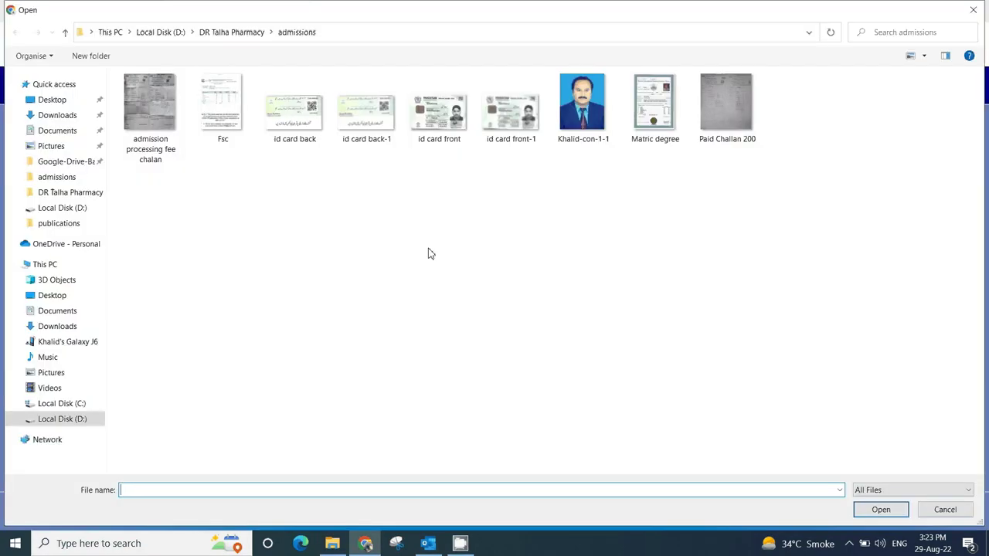
{"action": "double_click", "coordinate": [444, 120]}
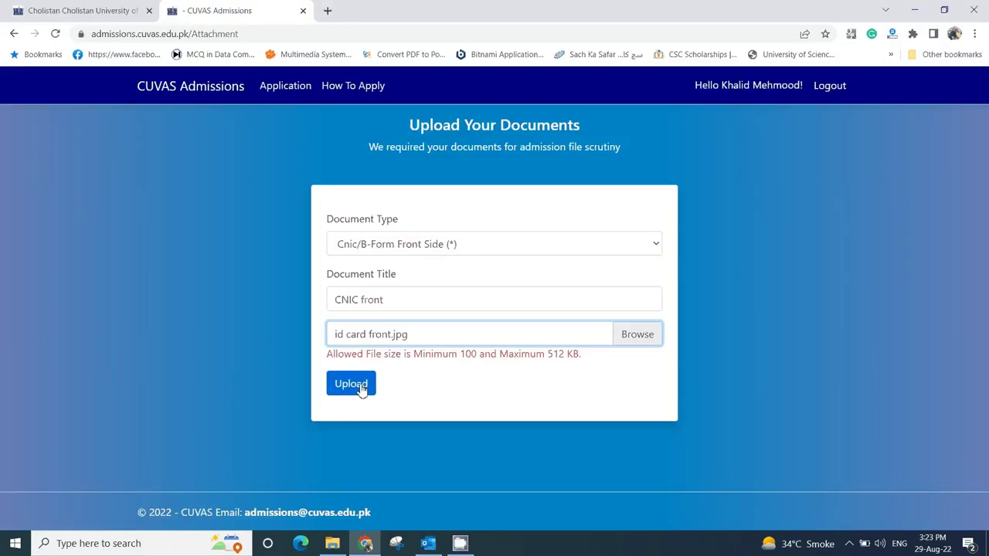
{"action": "left_click", "coordinate": [361, 390]}
{"action": "left_click", "coordinate": [361, 376]}
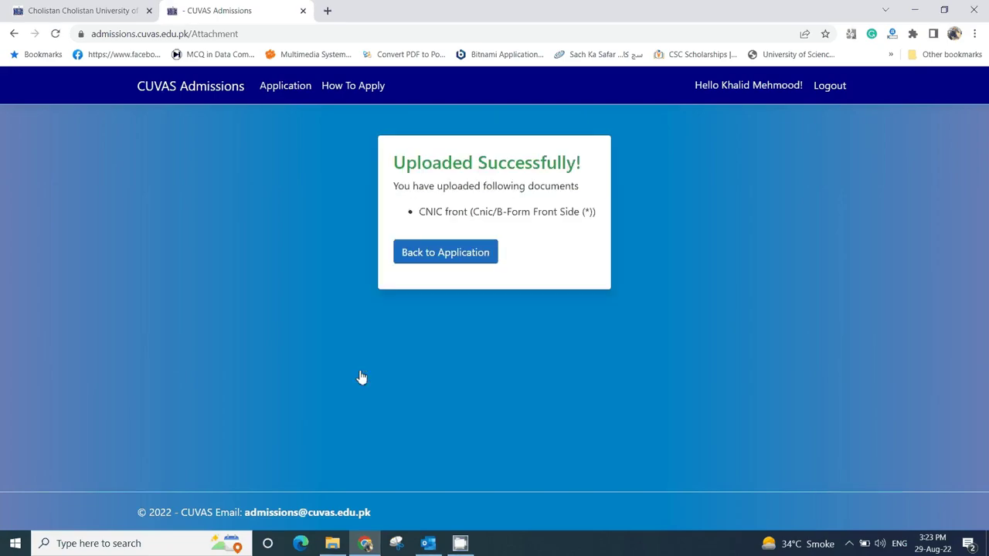
{"action": "left_click", "coordinate": [436, 255]}
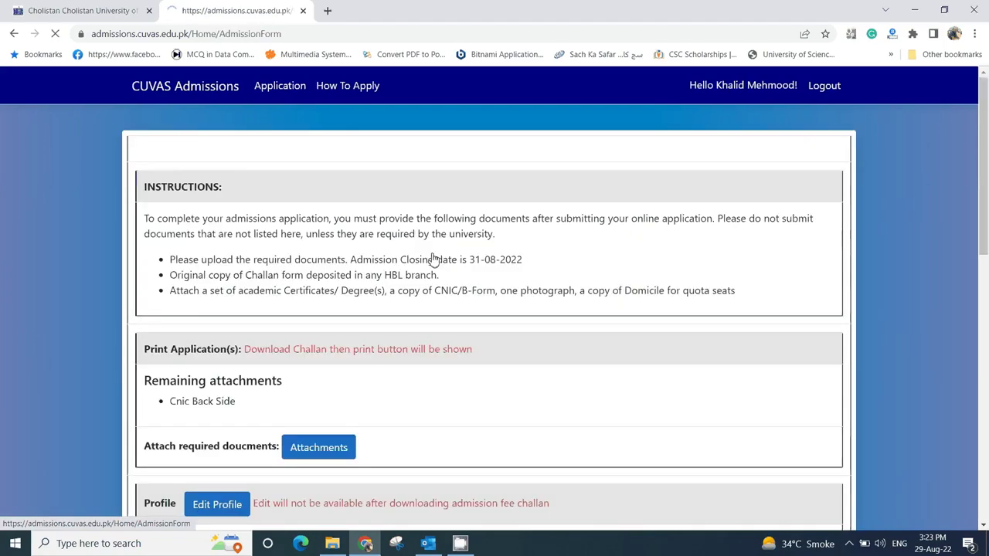
- Upload id card back.jpg as Cnic Back Side titled CNIC Back, then go back to the application
{"action": "scroll", "coordinate": [425, 256], "scroll_direction": "down", "scroll_amount": 2}
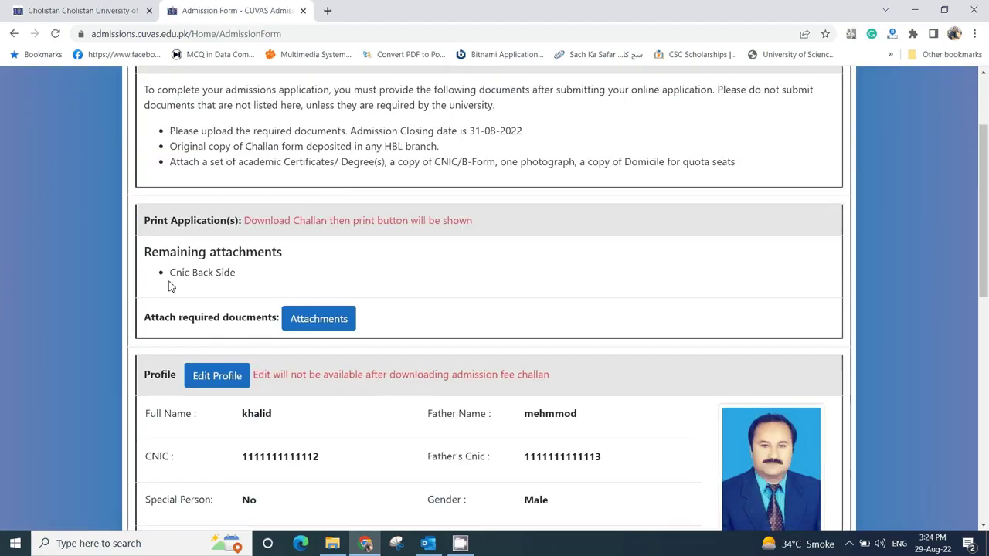
{"action": "left_click", "coordinate": [337, 325]}
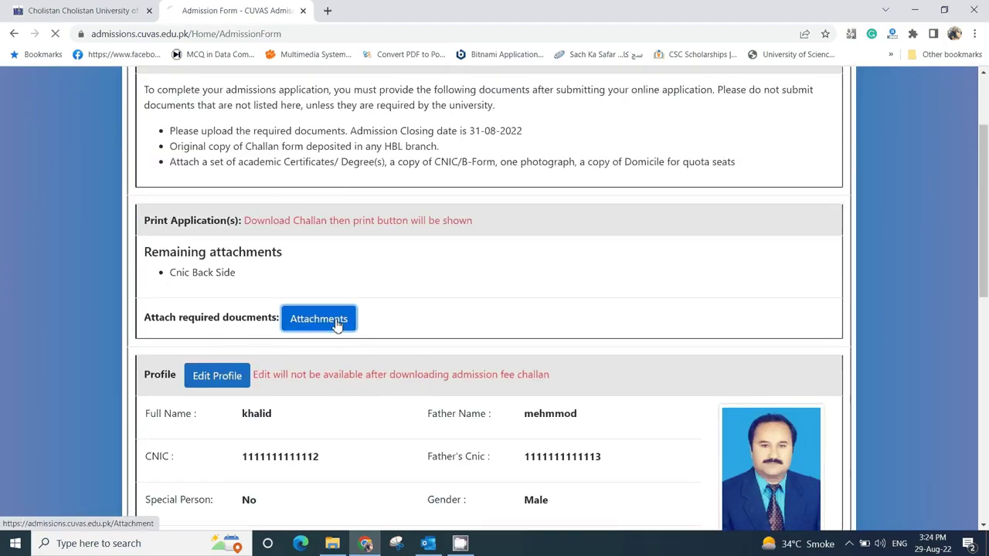
{"action": "left_click", "coordinate": [389, 244]}
{"action": "left_click", "coordinate": [367, 280]}
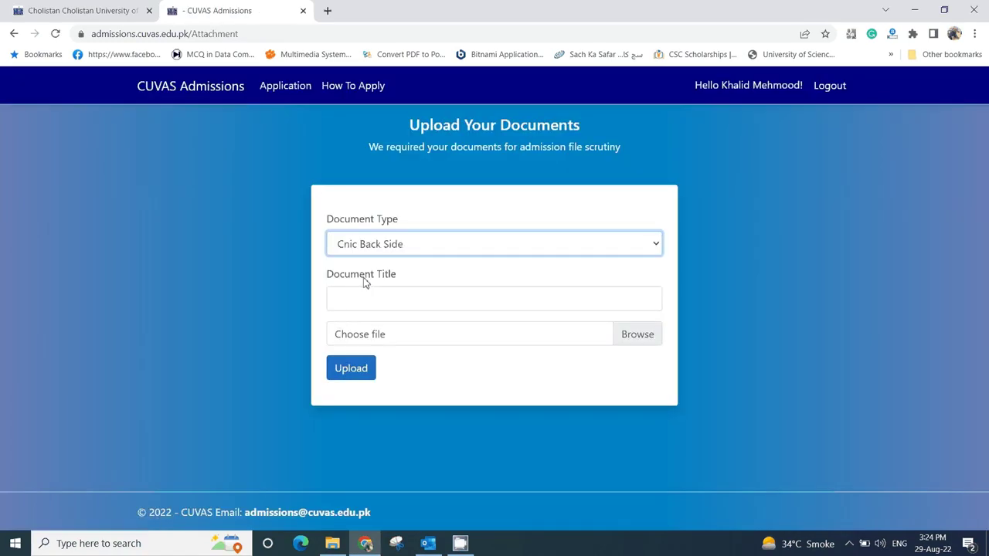
{"action": "left_click", "coordinate": [375, 295]}
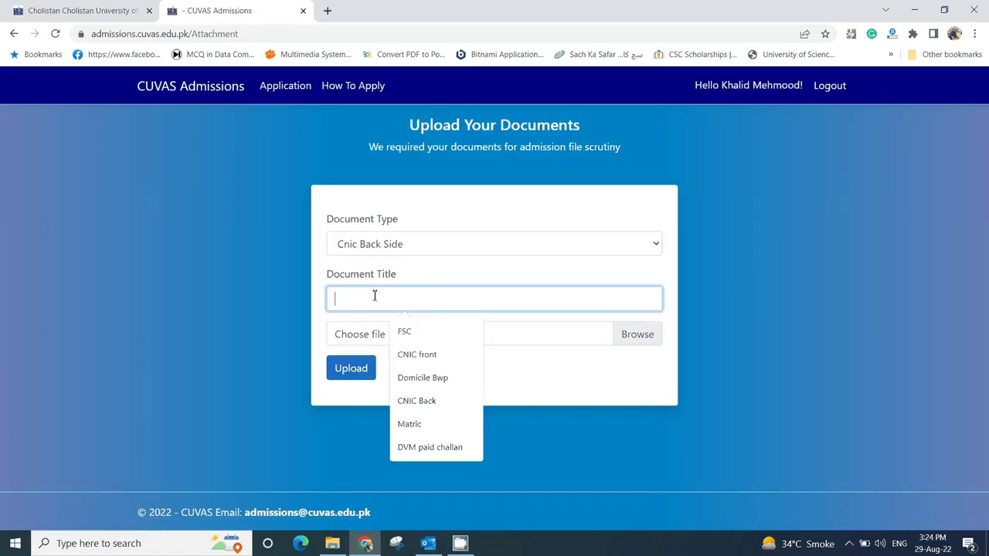
{"action": "left_click", "coordinate": [410, 400]}
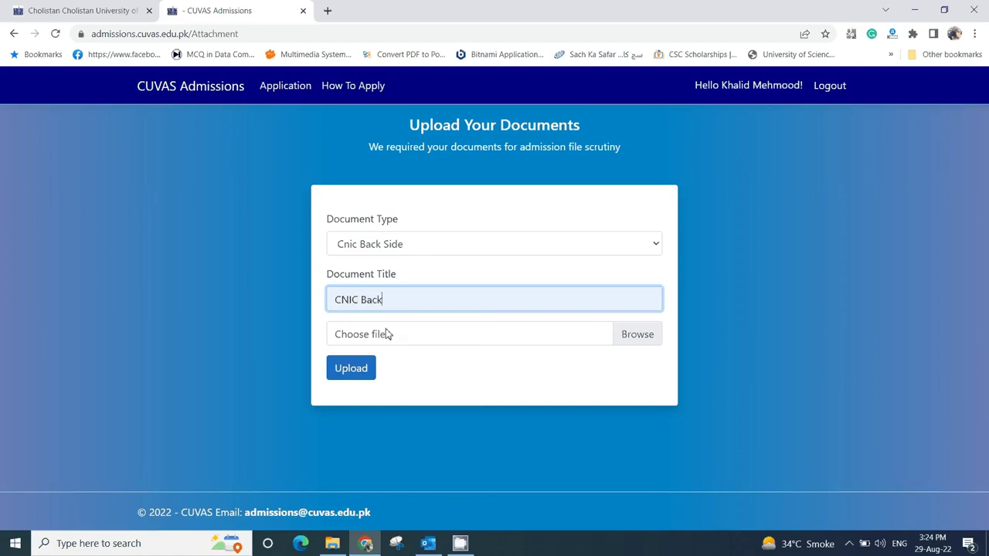
{"action": "left_click", "coordinate": [634, 338]}
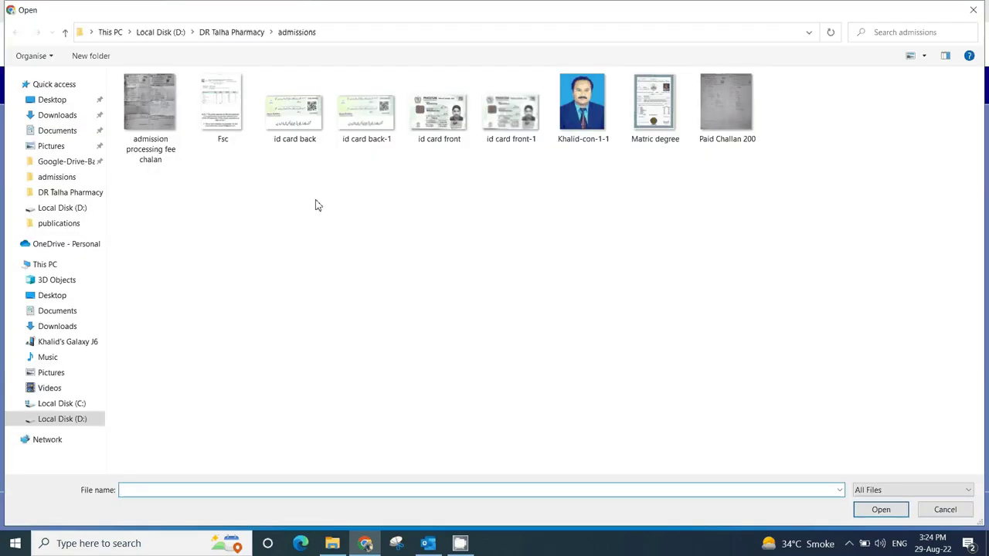
{"action": "left_click", "coordinate": [297, 120]}
{"action": "double_click", "coordinate": [297, 120]}
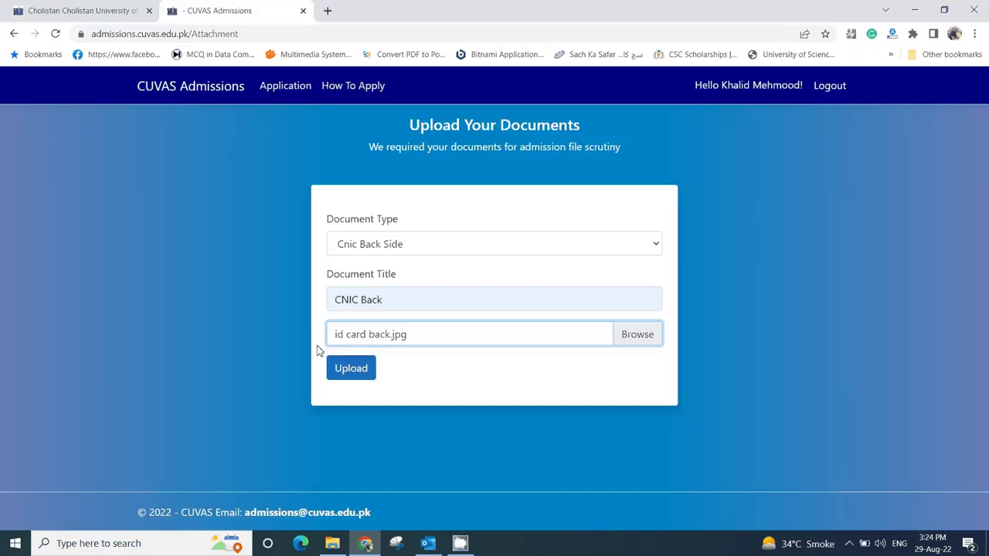
{"action": "left_click", "coordinate": [348, 371]}
{"action": "left_click", "coordinate": [454, 270]}
- Scroll the Admission Form down to the program level and Attachments listing CNIC front and CNIC Back
{"action": "scroll", "coordinate": [356, 398], "scroll_direction": "down", "scroll_amount": 3}
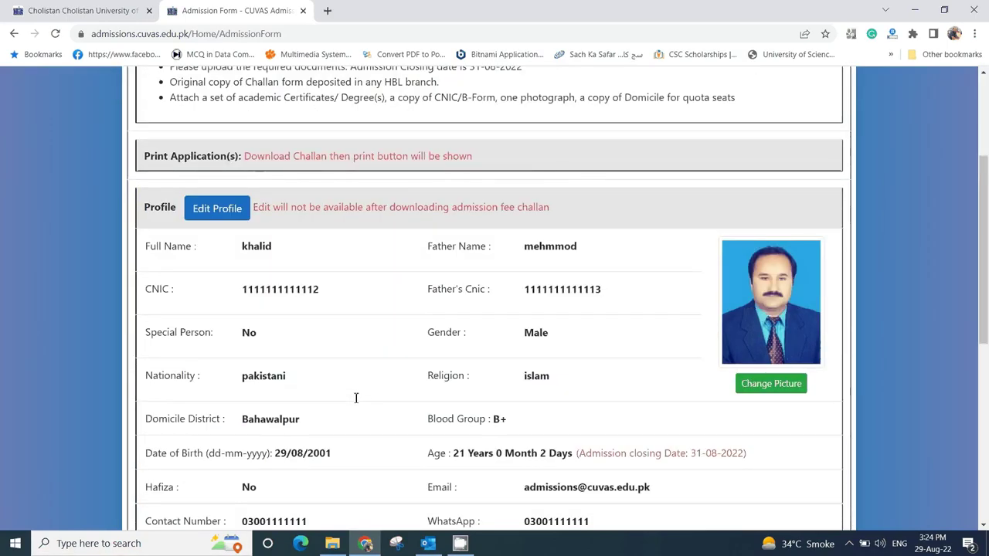
{"action": "scroll", "coordinate": [356, 398], "scroll_direction": "down", "scroll_amount": 3}
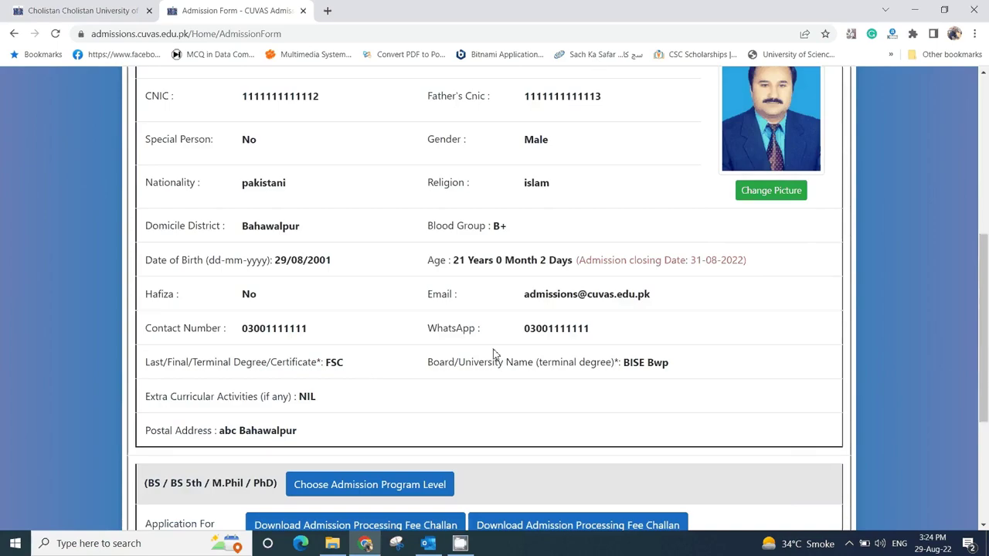
{"action": "scroll", "coordinate": [495, 354], "scroll_direction": "down", "scroll_amount": 3}
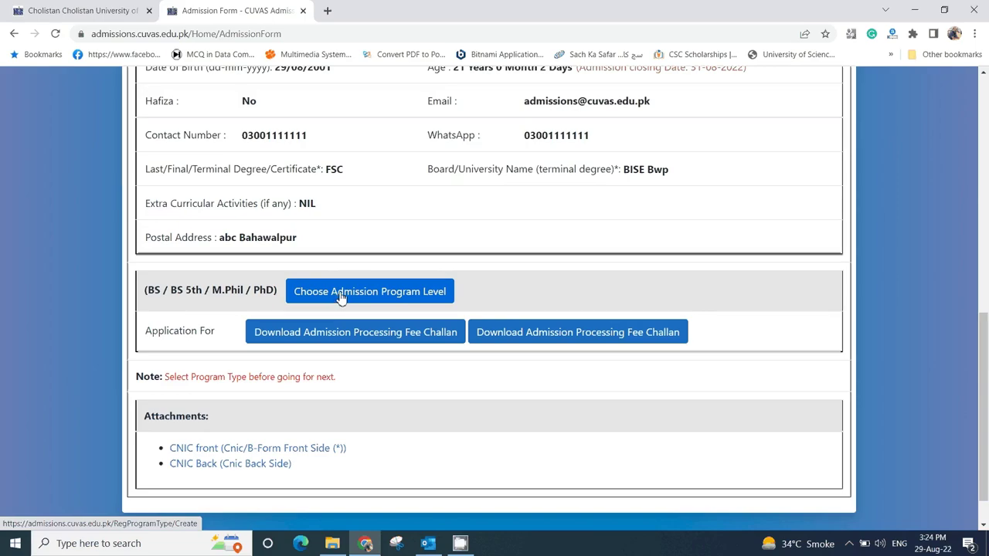
- Keep DVM (5-Year)/BS (4-Year) as the selected program and create the application
{"action": "left_click", "coordinate": [340, 297]}
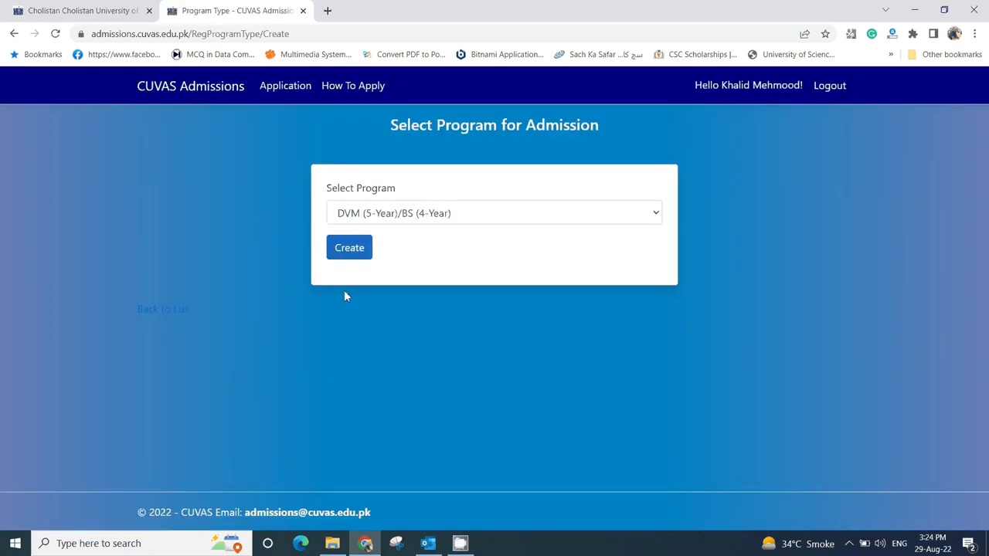
{"action": "left_click", "coordinate": [411, 213]}
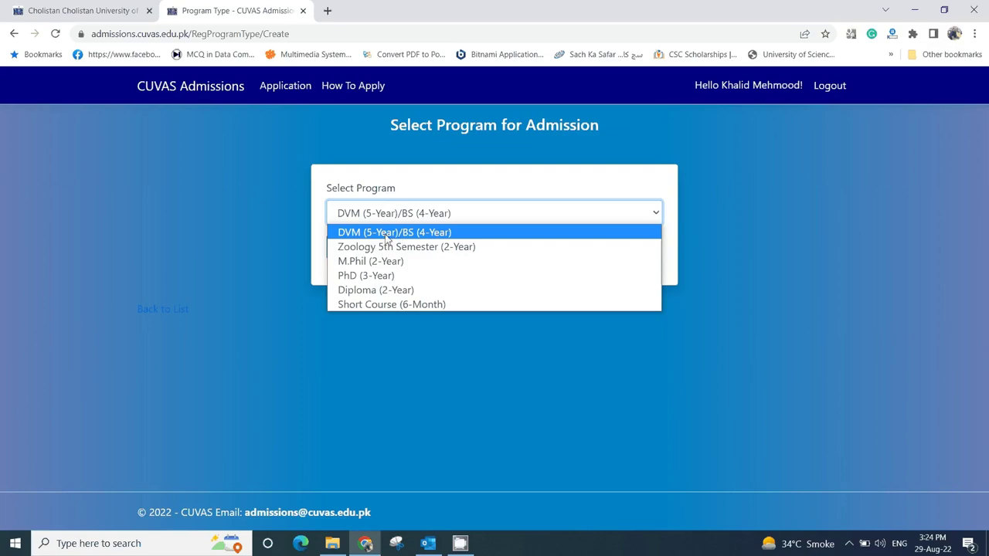
{"action": "left_click", "coordinate": [384, 233]}
{"action": "left_click", "coordinate": [359, 255]}
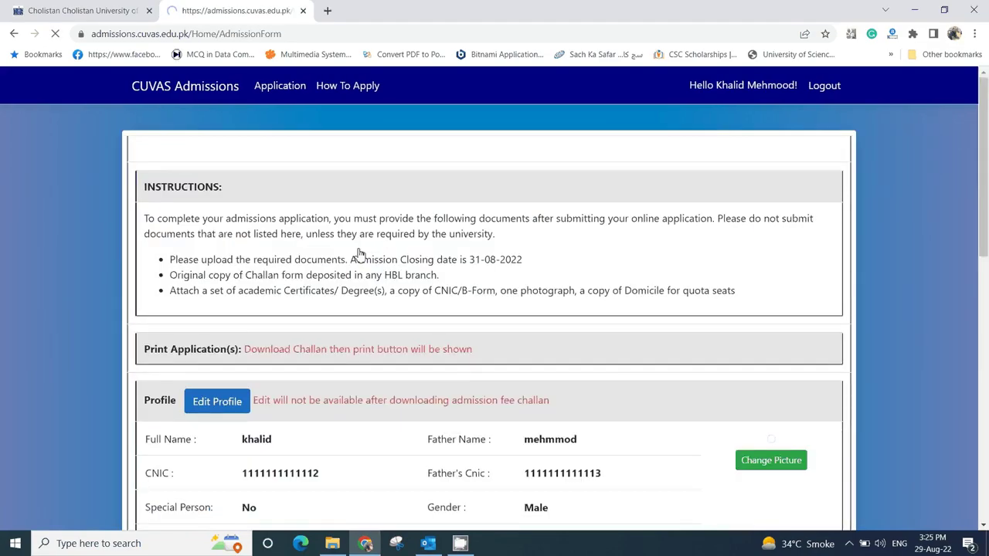
- Scroll to the Application For row and highlight the DVM (5-Year) programme name
{"action": "scroll", "coordinate": [361, 250], "scroll_direction": "down", "scroll_amount": 3}
{"action": "scroll", "coordinate": [360, 249], "scroll_direction": "down", "scroll_amount": 5}
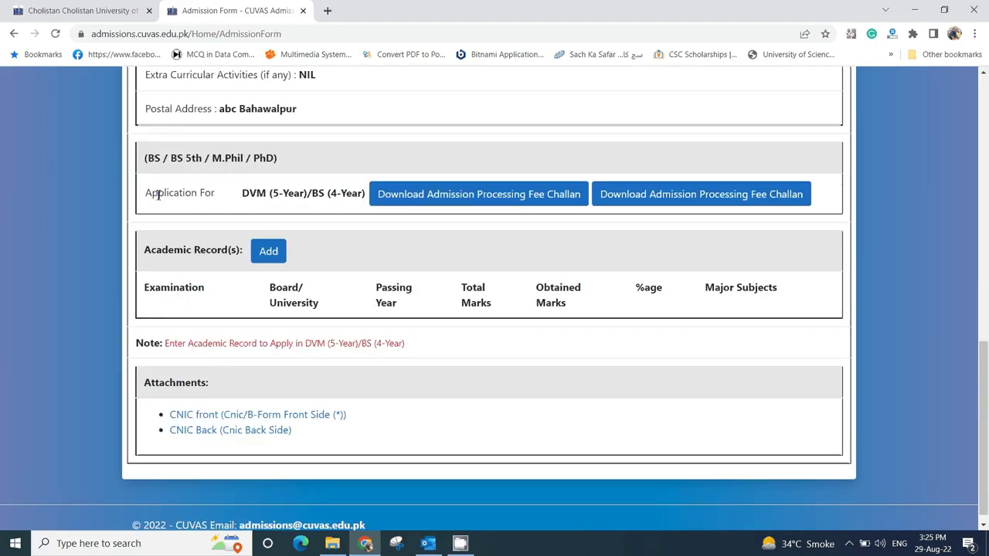
{"action": "left_click_drag", "start_coordinate": [243, 194], "coordinate": [368, 201]}
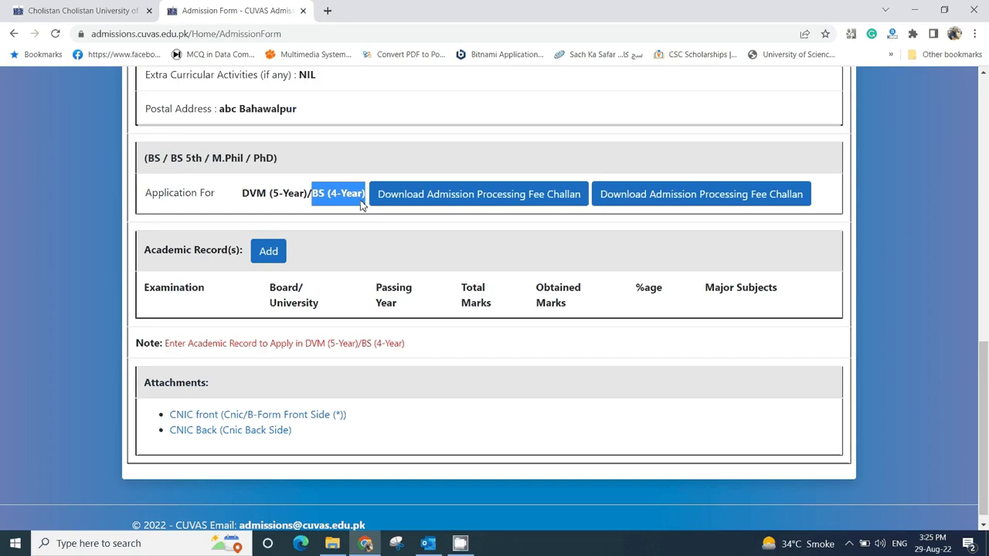
- Download the processing fee challan PDF, view it in Foxit showing Rs. 800/-, then minimize Foxit
{"action": "left_click", "coordinate": [346, 227]}
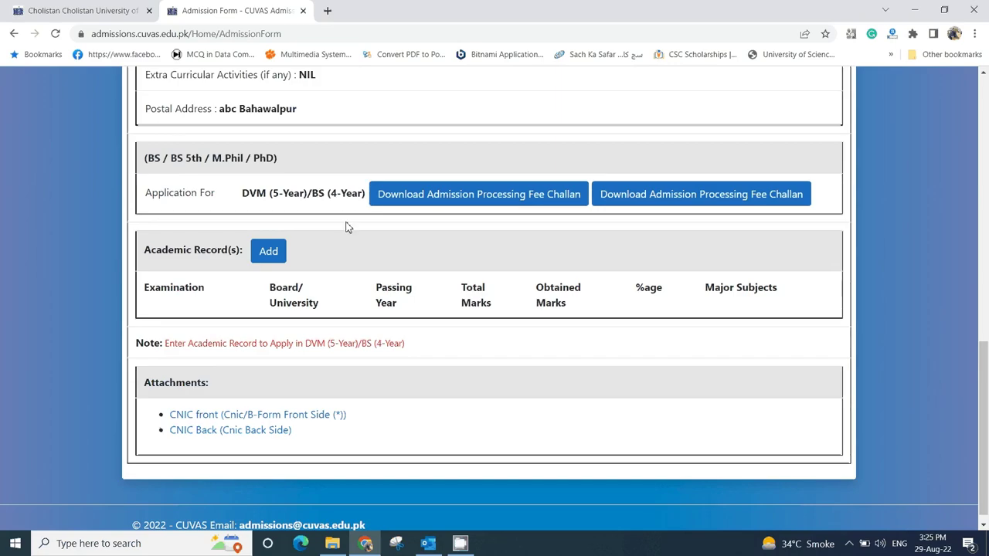
{"action": "left_click", "coordinate": [485, 200]}
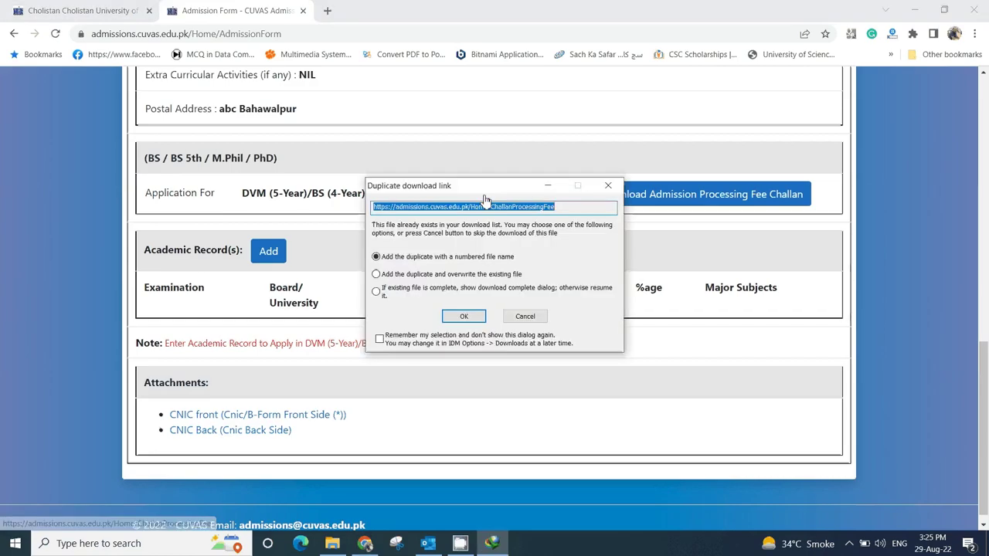
{"action": "left_click", "coordinate": [464, 317]}
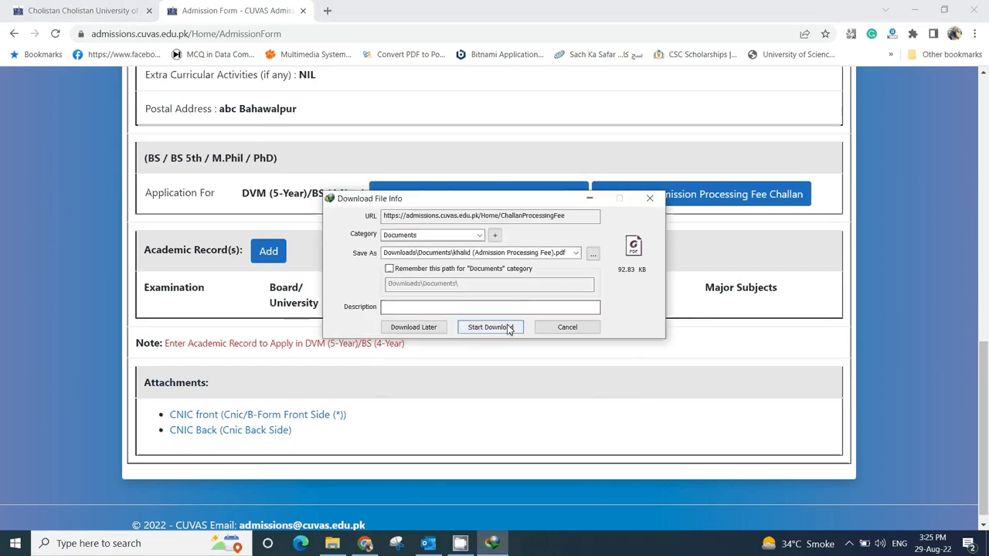
{"action": "left_click", "coordinate": [491, 328]}
{"action": "left_click", "coordinate": [403, 314]}
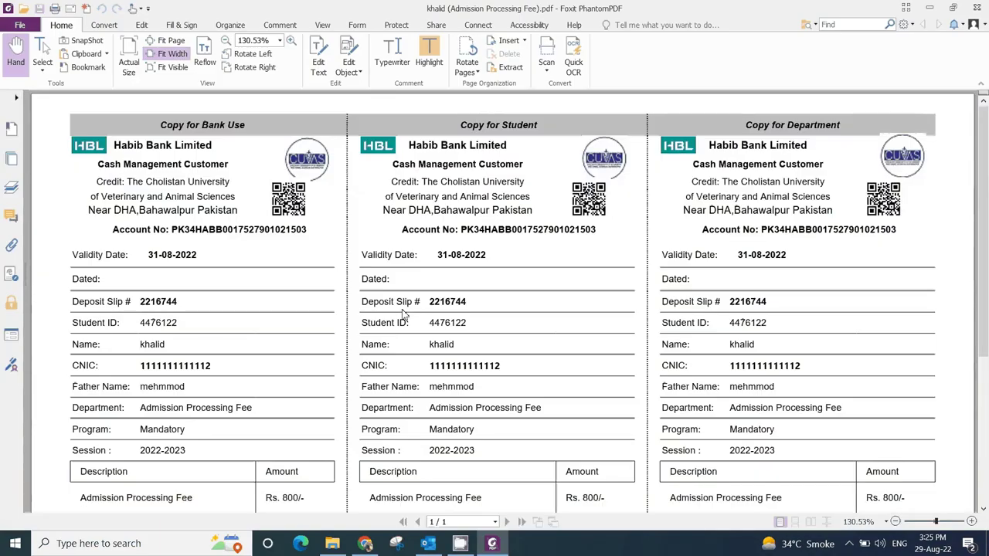
{"action": "left_click", "coordinate": [927, 9]}
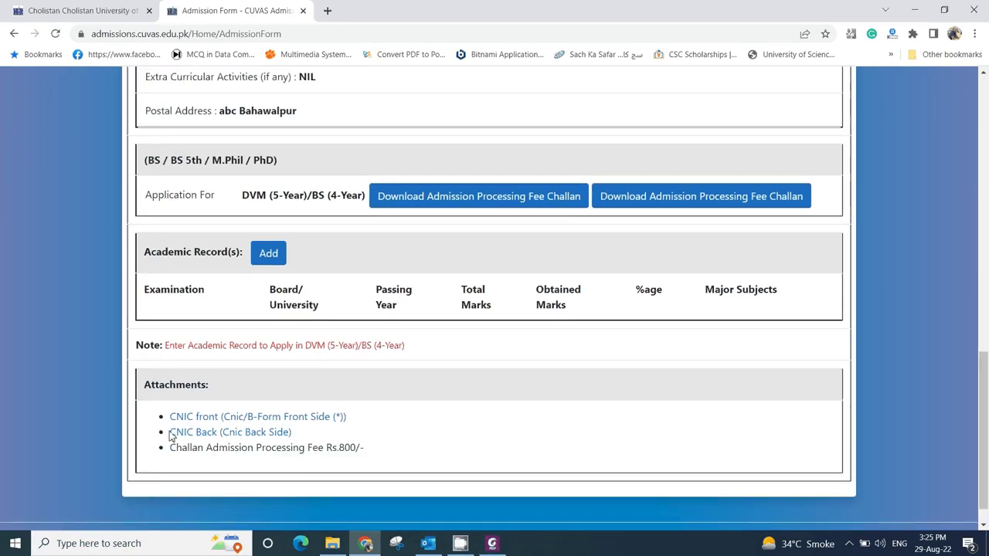
{"action": "left_click_drag", "start_coordinate": [172, 449], "coordinate": [367, 458]}
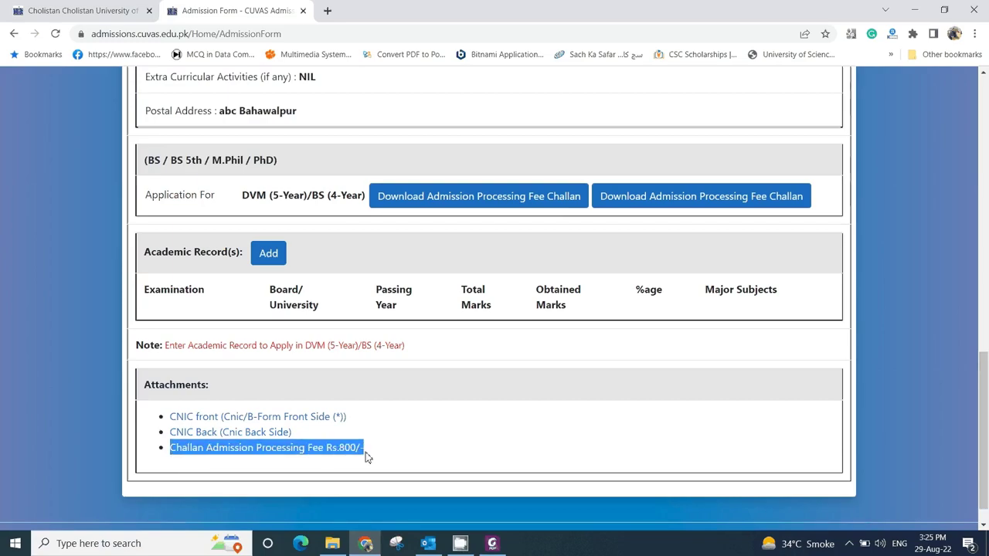
{"action": "middle_click", "coordinate": [404, 455]}
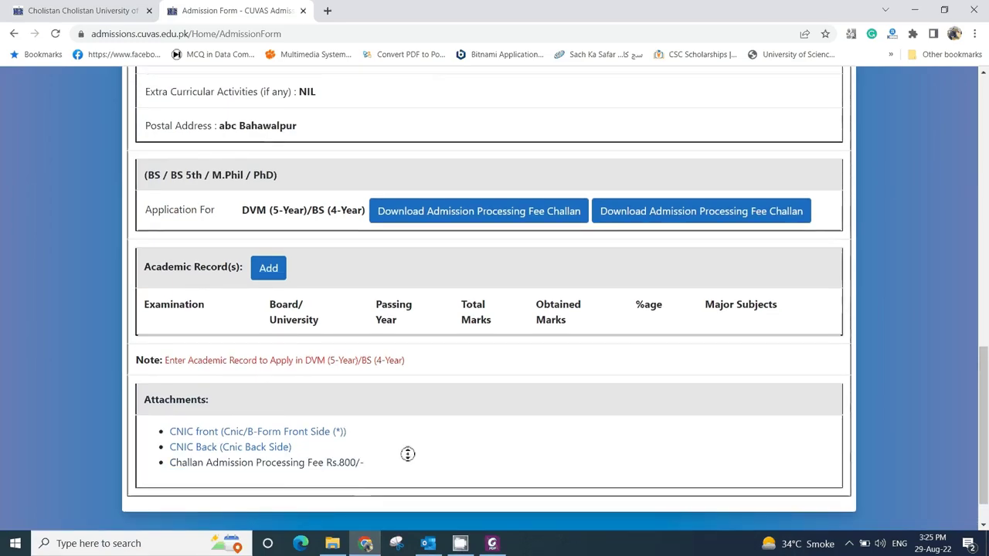
{"action": "scroll", "coordinate": [402, 204], "scroll_direction": "up", "scroll_amount": 3}
{"action": "scroll", "coordinate": [431, 386], "scroll_direction": "down", "scroll_amount": 1}
{"action": "scroll", "coordinate": [389, 409], "scroll_direction": "up", "scroll_amount": 1}
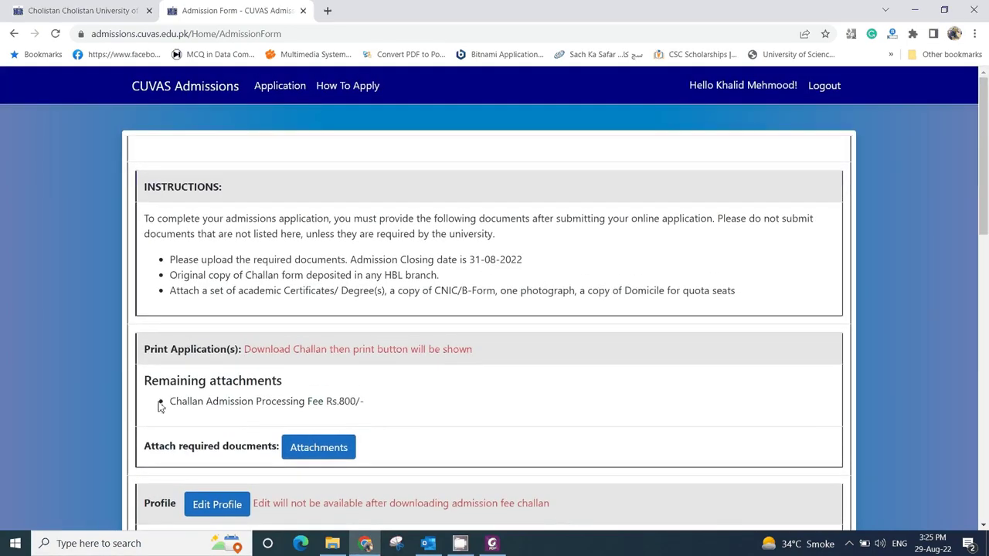
{"action": "left_click_drag", "start_coordinate": [170, 403], "coordinate": [355, 404]}
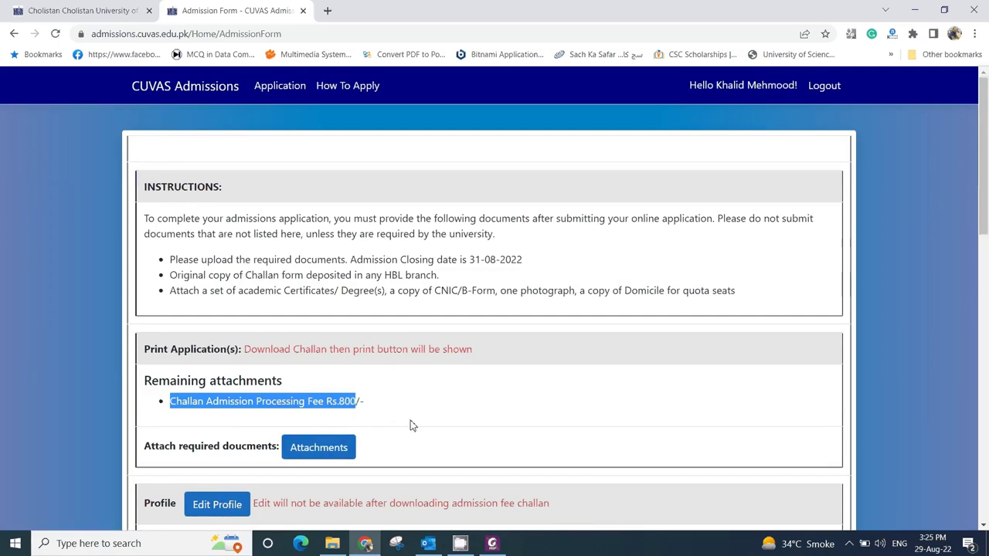
{"action": "scroll", "coordinate": [411, 424], "scroll_direction": "down", "scroll_amount": 10}
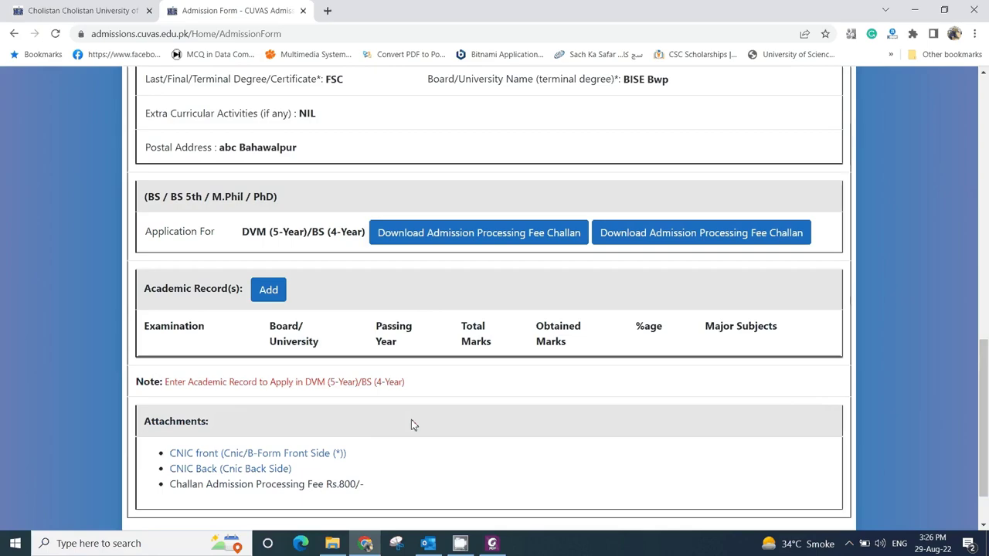
- Start a new academic record and open the Examination System dropdown on the empty form
{"action": "left_click", "coordinate": [275, 294]}
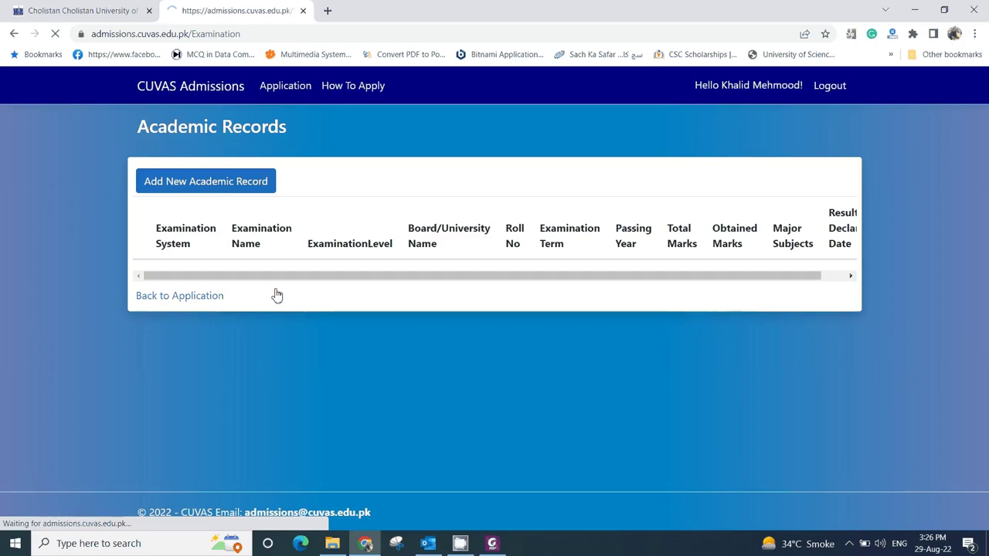
{"action": "left_click", "coordinate": [232, 186]}
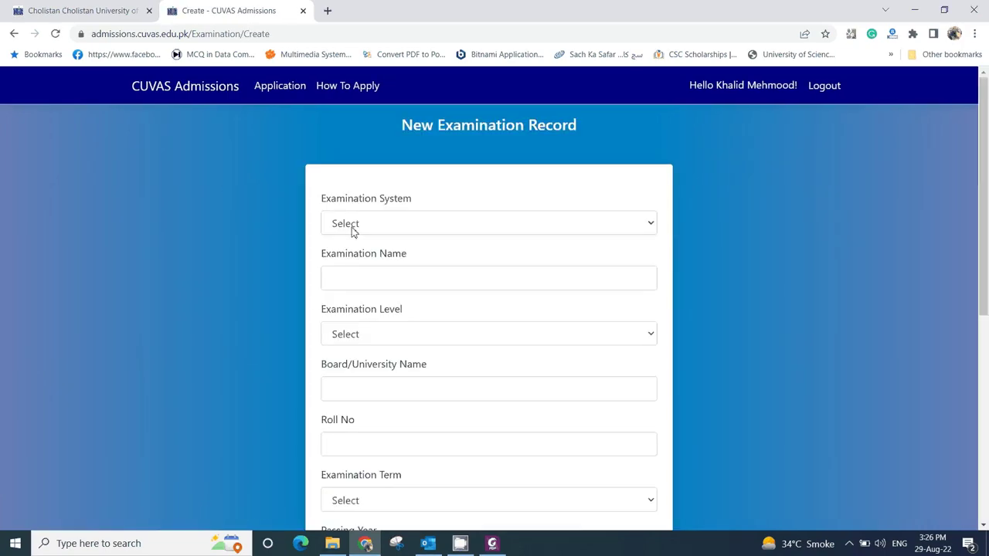
{"action": "left_click", "coordinate": [357, 226]}
{"action": "left_click", "coordinate": [367, 225]}
{"action": "left_click", "coordinate": [367, 225]}
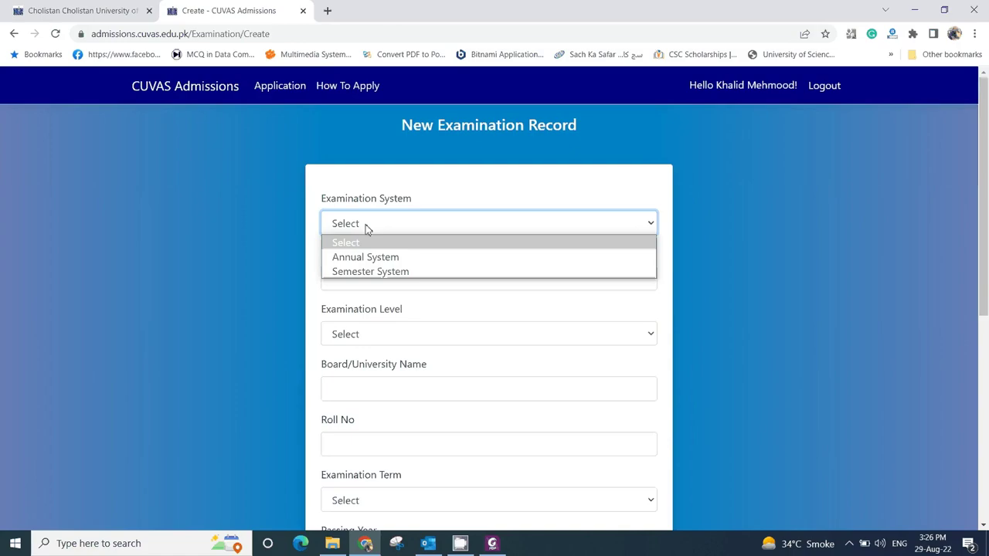
- Set Annual System, examination name Matric and level Matriculation / Equivalent
{"action": "left_click", "coordinate": [370, 258]}
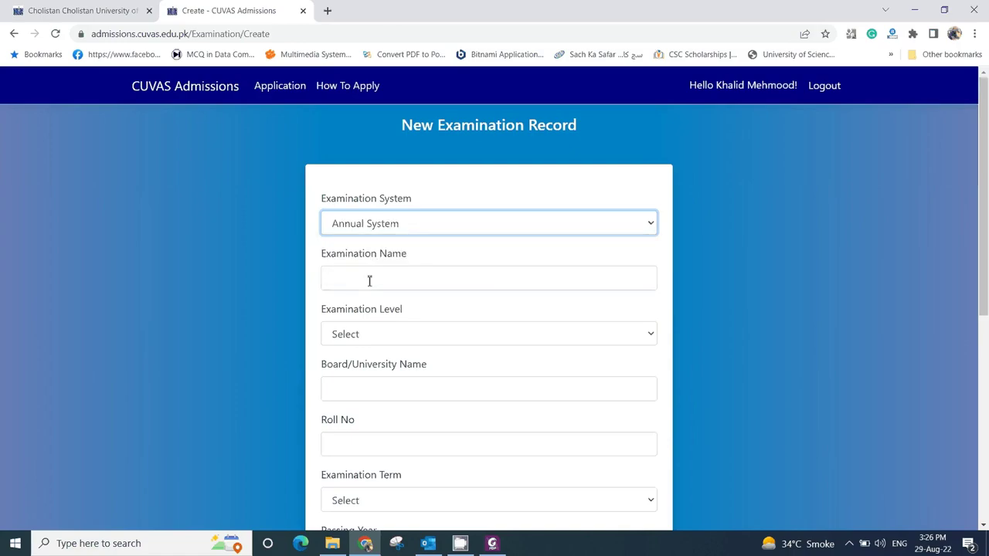
{"action": "left_click", "coordinate": [369, 280]}
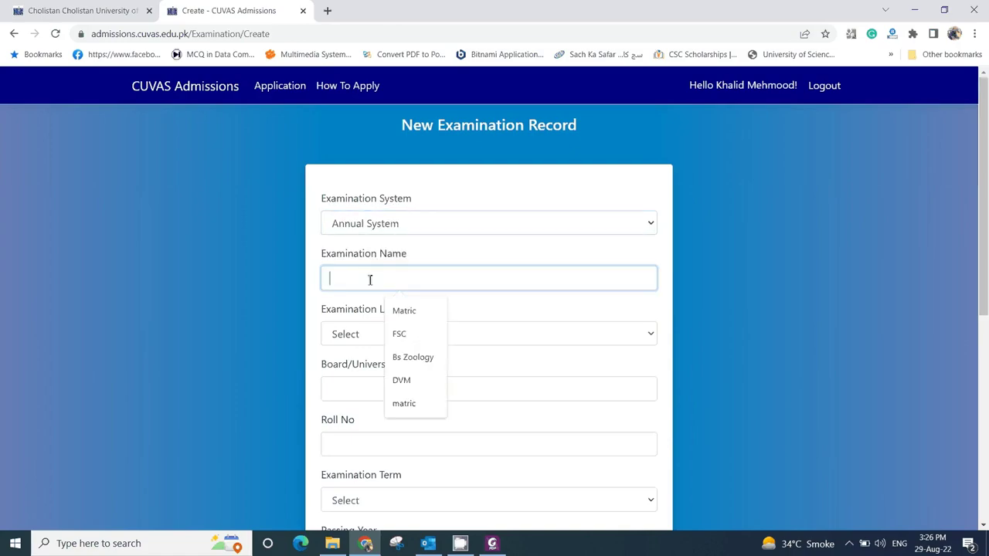
{"action": "left_click", "coordinate": [404, 310]}
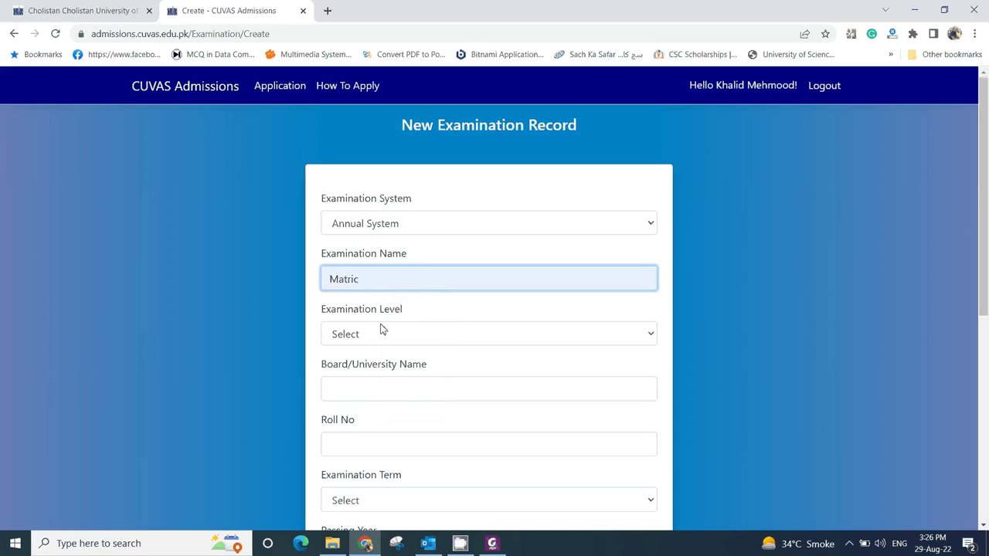
{"action": "left_click", "coordinate": [384, 334]}
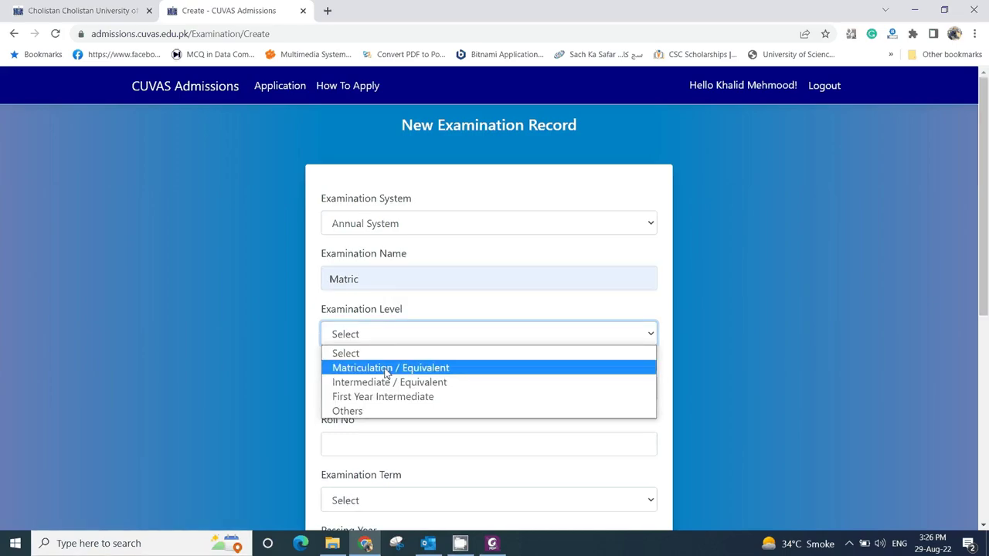
{"action": "left_click", "coordinate": [386, 370]}
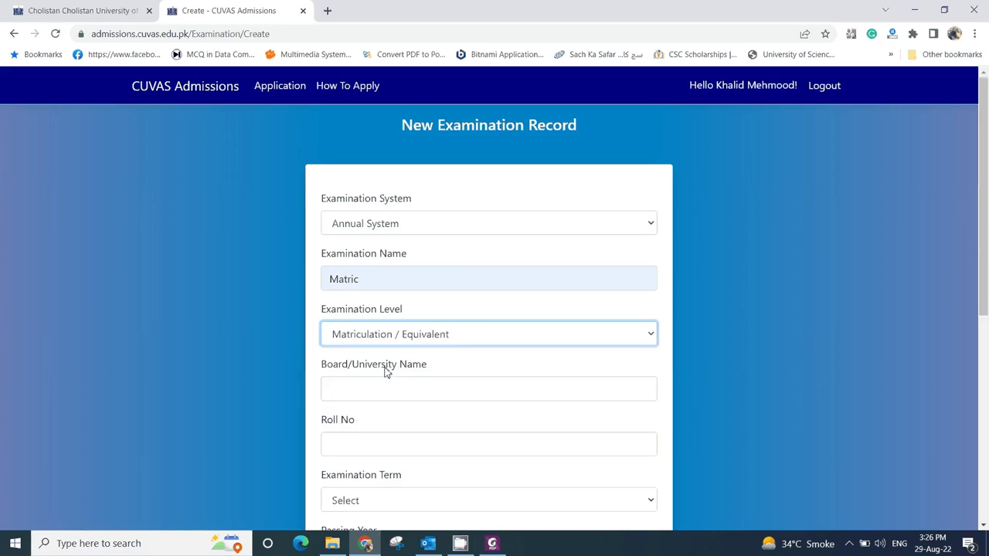
- Fill in board Bise Bwp and the roll number from suggestions
{"action": "left_click", "coordinate": [383, 386]}
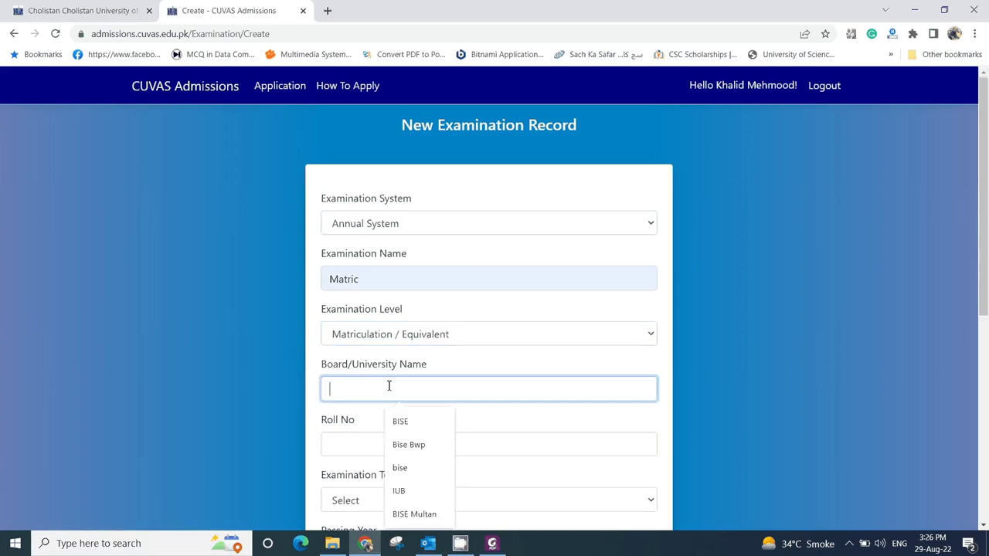
{"action": "left_click", "coordinate": [411, 444]}
{"action": "scroll", "coordinate": [490, 377], "scroll_direction": "down", "scroll_amount": 2}
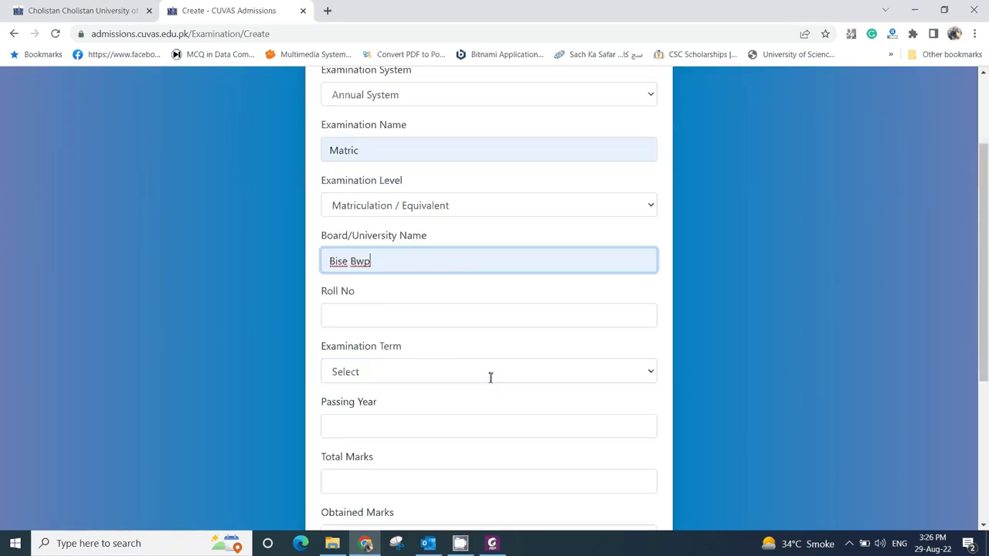
{"action": "left_click", "coordinate": [347, 316]}
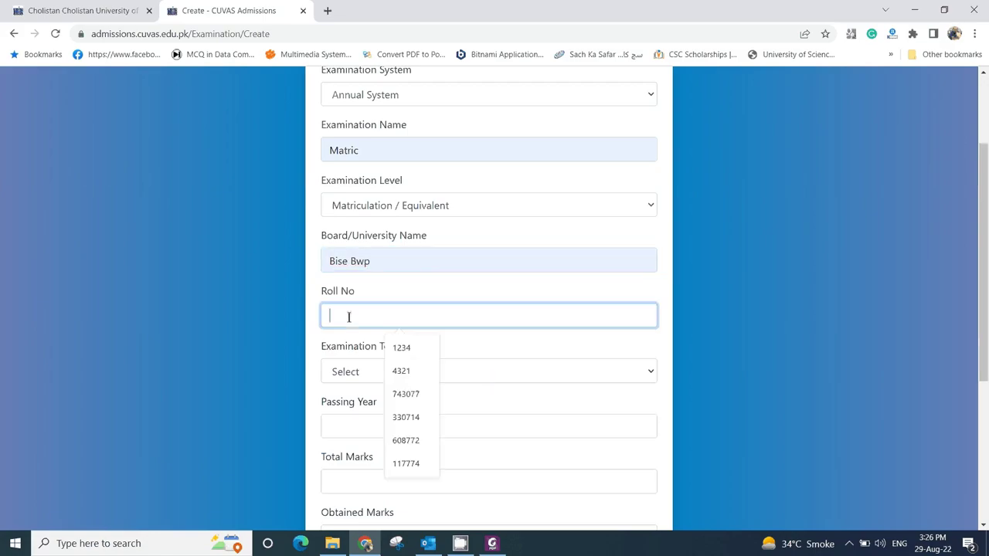
{"action": "left_click", "coordinate": [400, 349]}
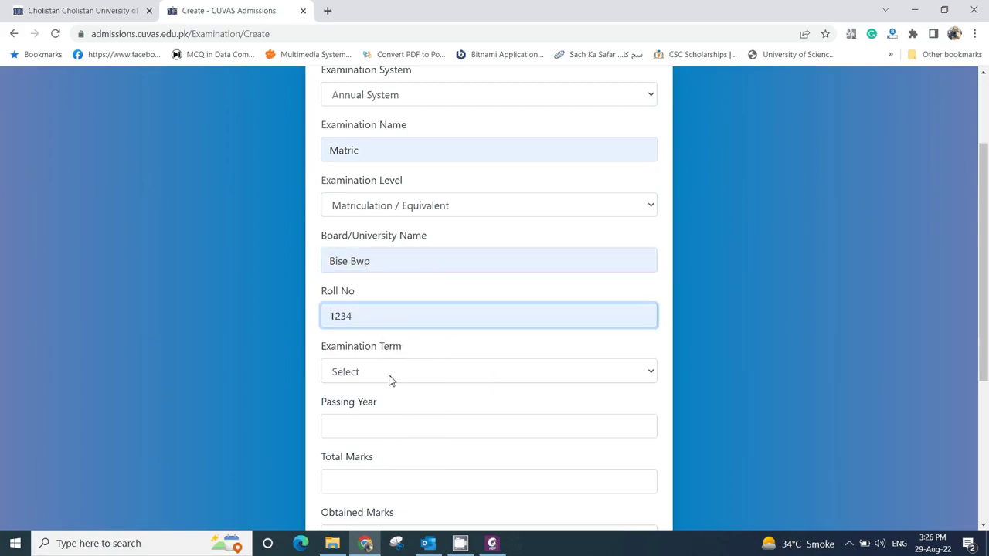
{"action": "left_click", "coordinate": [390, 376]}
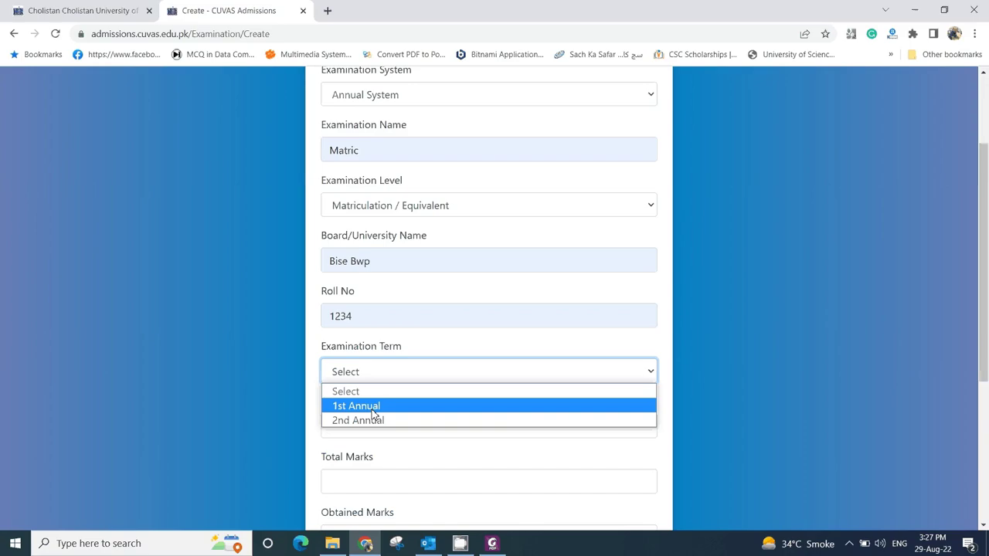
- Set term to 1st Annual, passing year 2021 and total marks 550
{"action": "left_click", "coordinate": [373, 409]}
{"action": "left_click", "coordinate": [377, 428]}
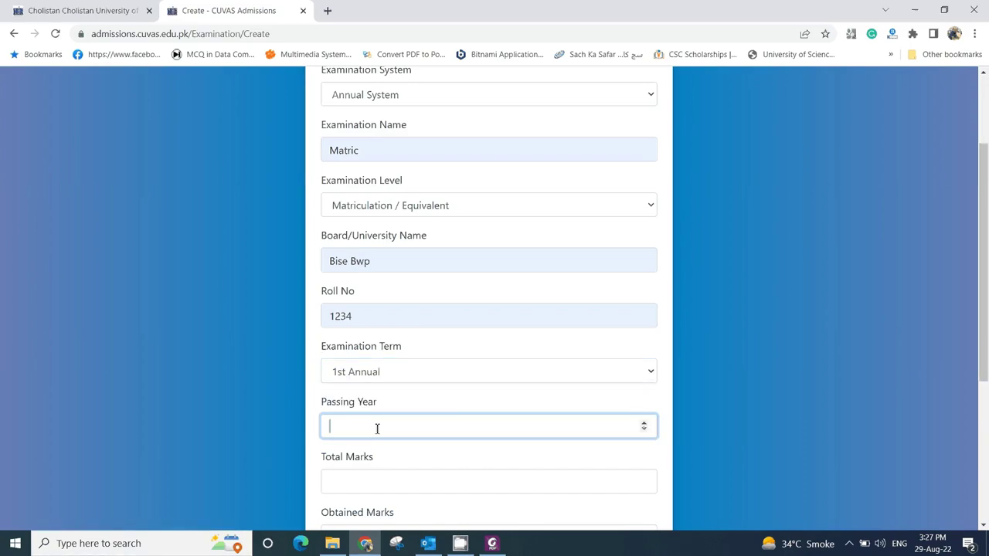
{"action": "type", "text": "2021"}
{"action": "scroll", "coordinate": [417, 471], "scroll_direction": "down", "scroll_amount": 2}
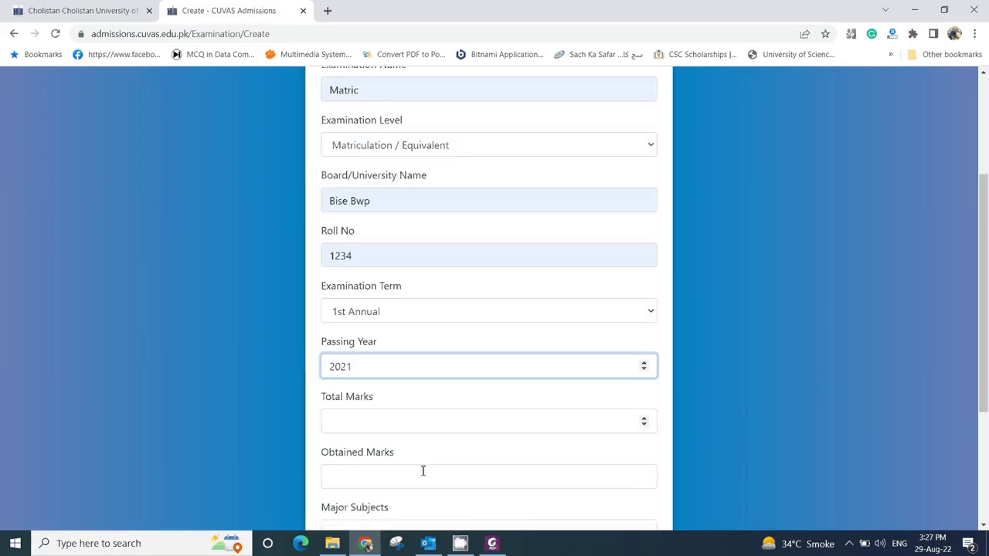
{"action": "left_click", "coordinate": [402, 355]}
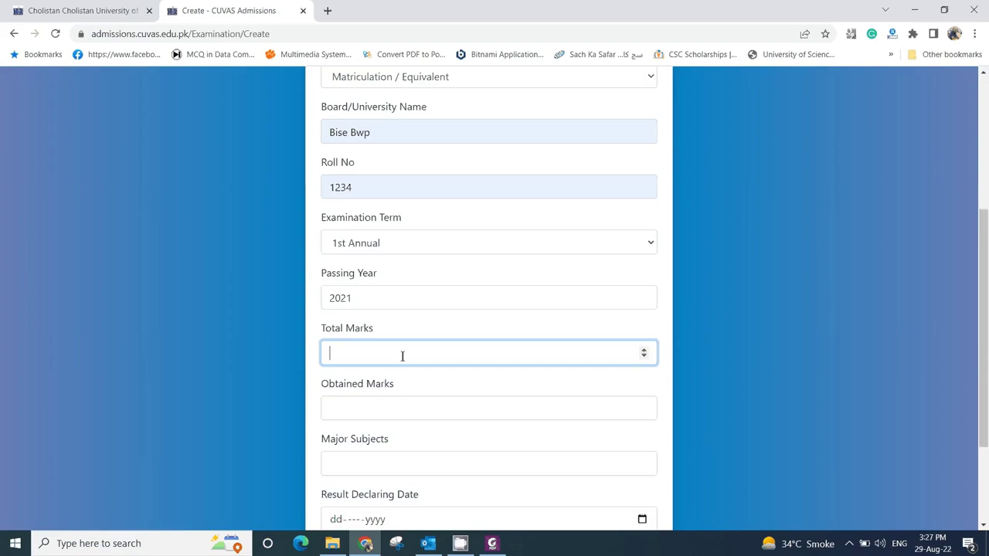
{"action": "type", "text": "500"}
{"action": "key", "text": "BackSpace"}
{"action": "key", "text": "BackSpace"}
{"action": "type", "text": "50"}
- Enter obtained marks 512 and choose Phy, Chem, Bio as major subjects
{"action": "left_click", "coordinate": [388, 415]}
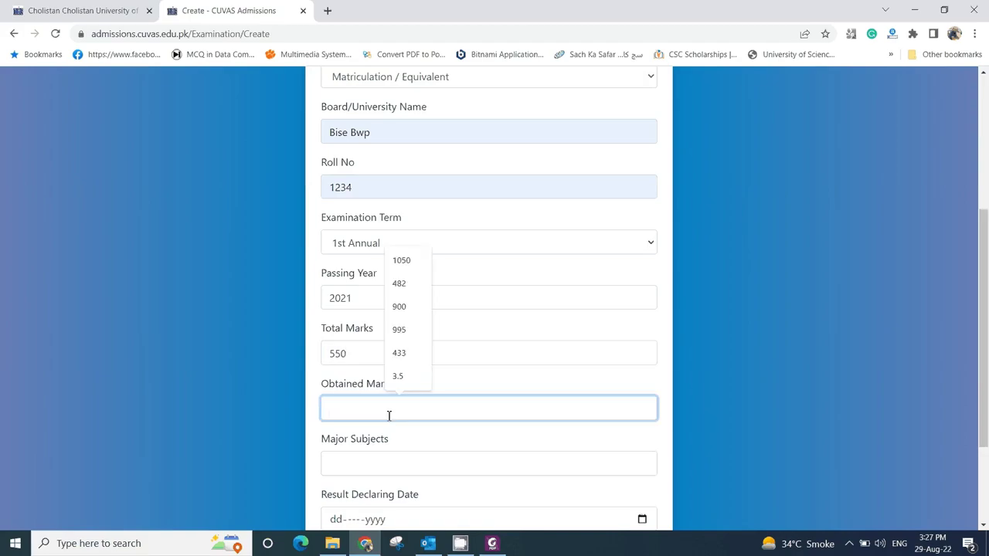
{"action": "type", "text": "512"}
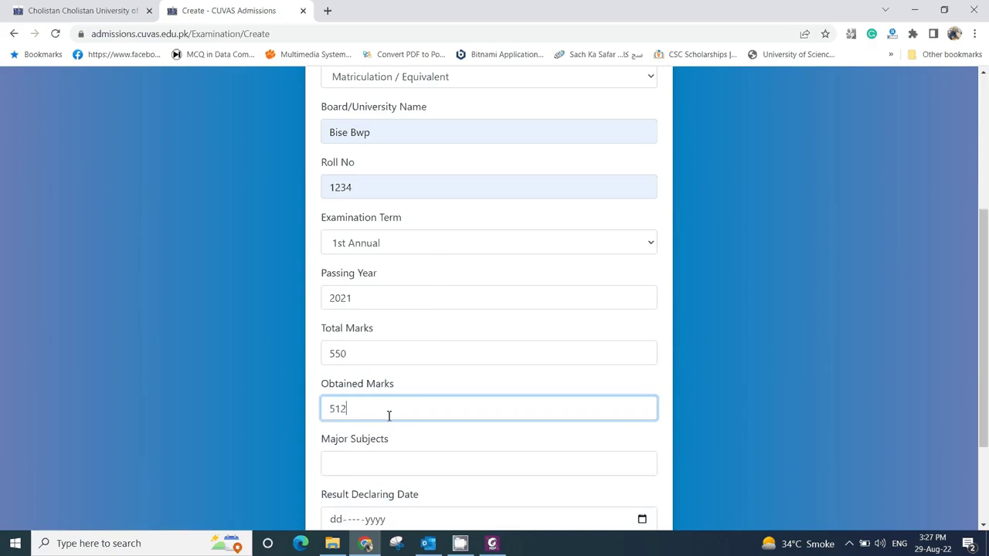
{"action": "left_click", "coordinate": [397, 464]}
{"action": "left_click", "coordinate": [421, 414]}
{"action": "scroll", "coordinate": [503, 444], "scroll_direction": "down", "scroll_amount": 2}
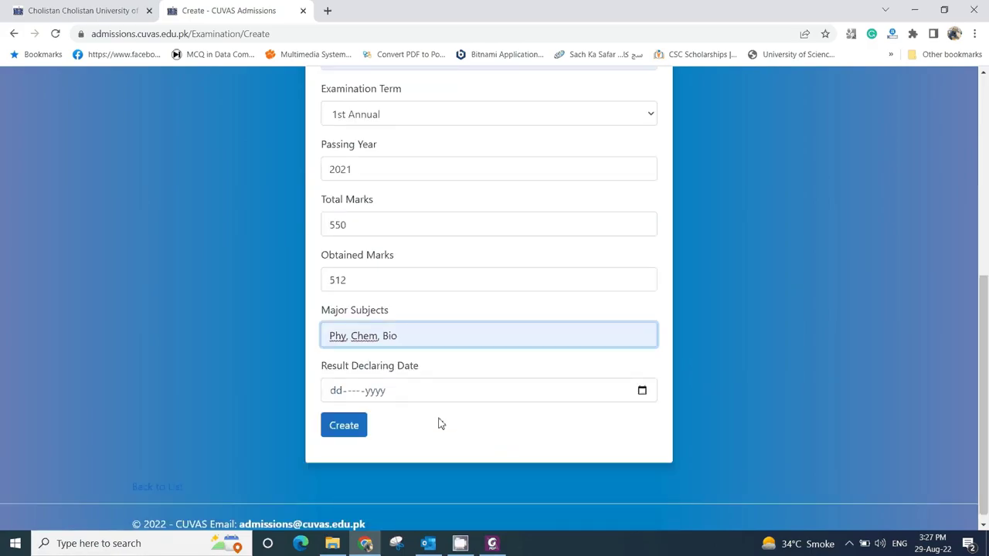
- Change Total Marks to 1100 and Obtained Marks to 900
{"action": "scroll", "coordinate": [357, 252], "scroll_direction": "up", "scroll_amount": 2}
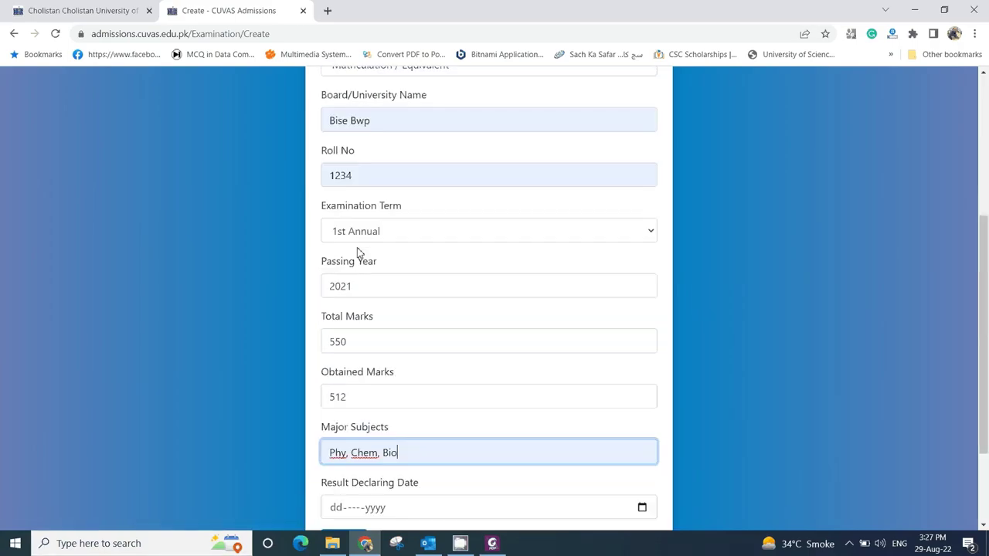
{"action": "left_click_drag", "start_coordinate": [353, 342], "coordinate": [309, 345]}
{"action": "type", "text": "1100"}
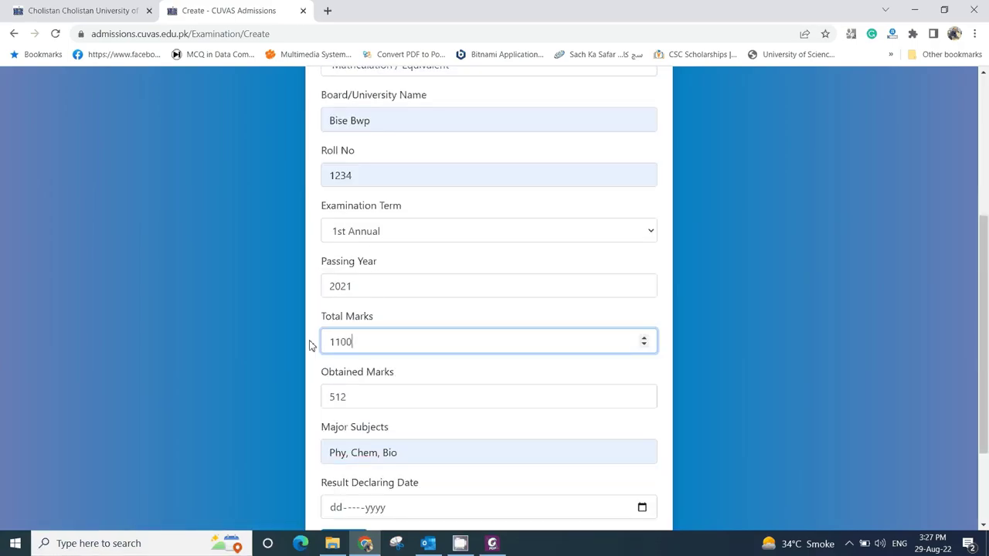
{"action": "key", "text": "Tab"}
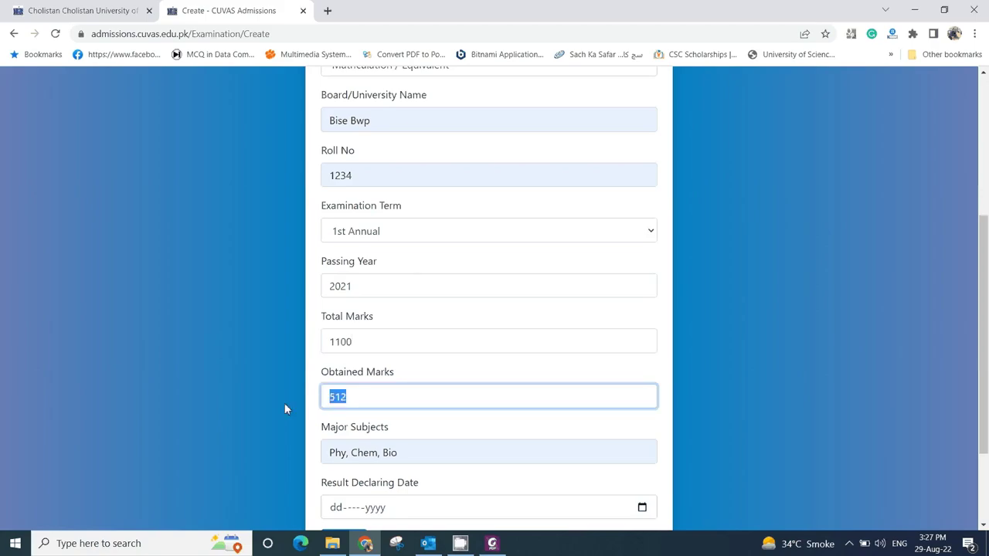
{"action": "type", "text": "900"}
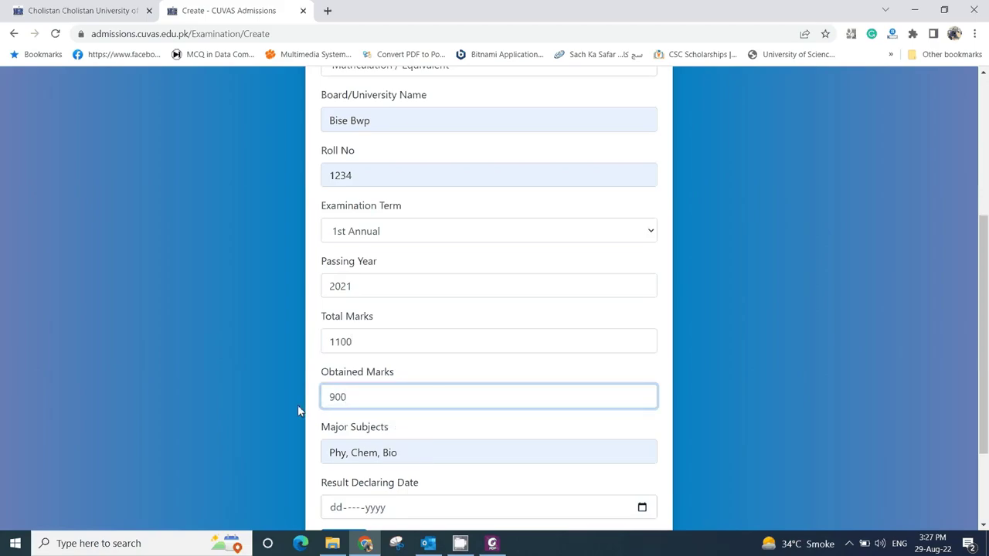
- Set the result declaring date to 29-Jul-2021 and create the Matric record
{"action": "scroll", "coordinate": [374, 415], "scroll_direction": "down", "scroll_amount": 2}
{"action": "scroll", "coordinate": [374, 416], "scroll_direction": "down", "scroll_amount": 1}
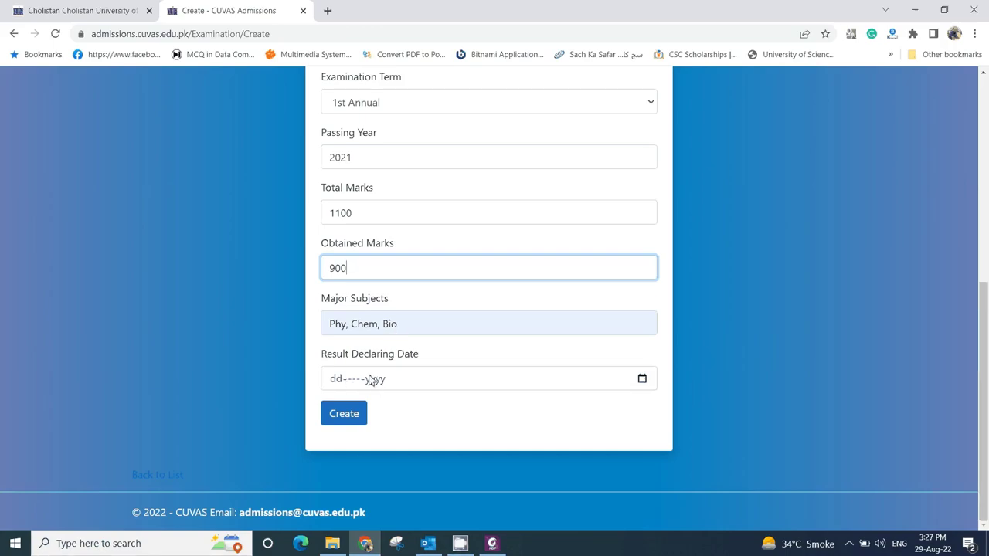
{"action": "left_click", "coordinate": [641, 379]}
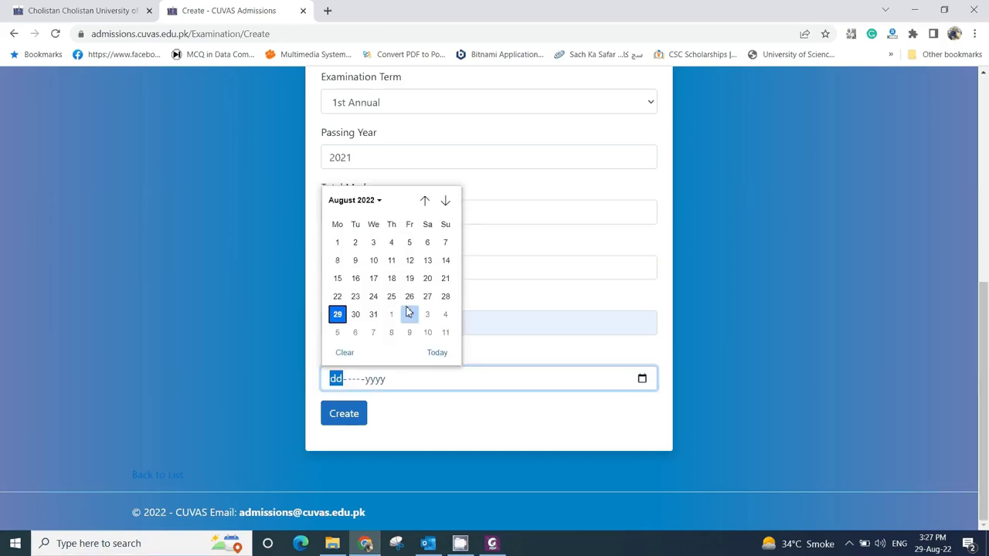
{"action": "left_click", "coordinate": [380, 202]}
{"action": "scroll", "coordinate": [360, 254], "scroll_direction": "up", "scroll_amount": 3}
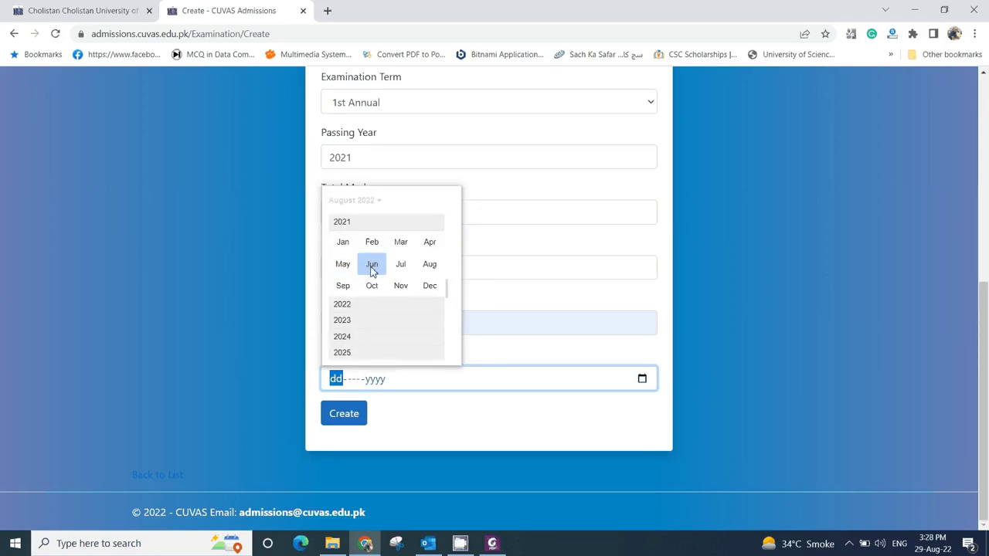
{"action": "left_click", "coordinate": [400, 264]}
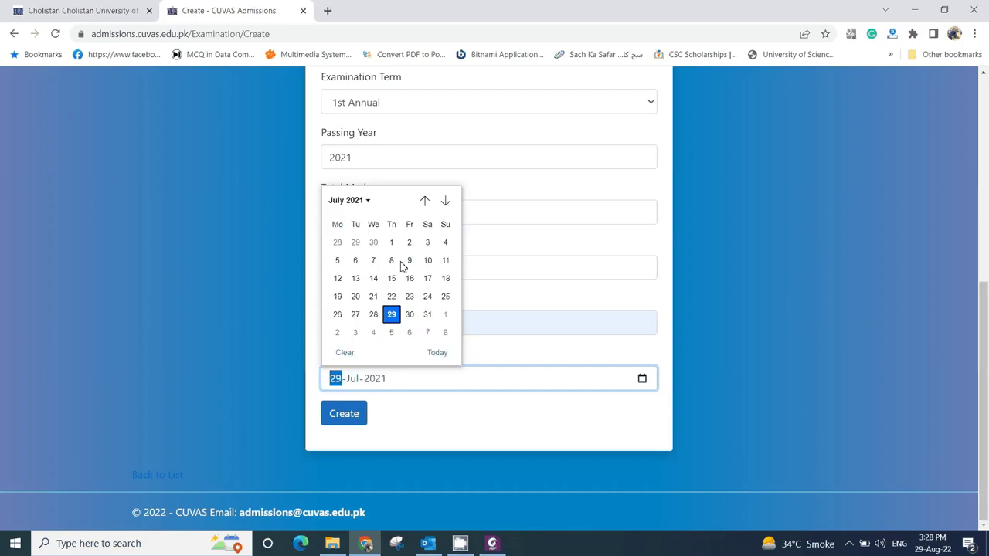
{"action": "left_click", "coordinate": [392, 314]}
{"action": "left_click", "coordinate": [354, 415]}
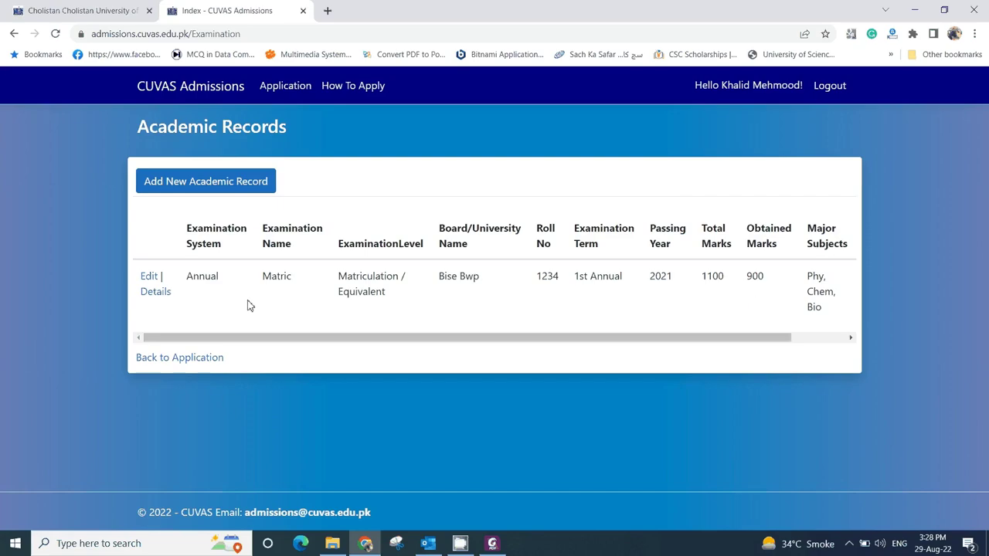
- Start a new academic record: Annual System, FSC, Intermediate / Equivalent, board Bise Bwp
{"action": "left_click", "coordinate": [232, 185]}
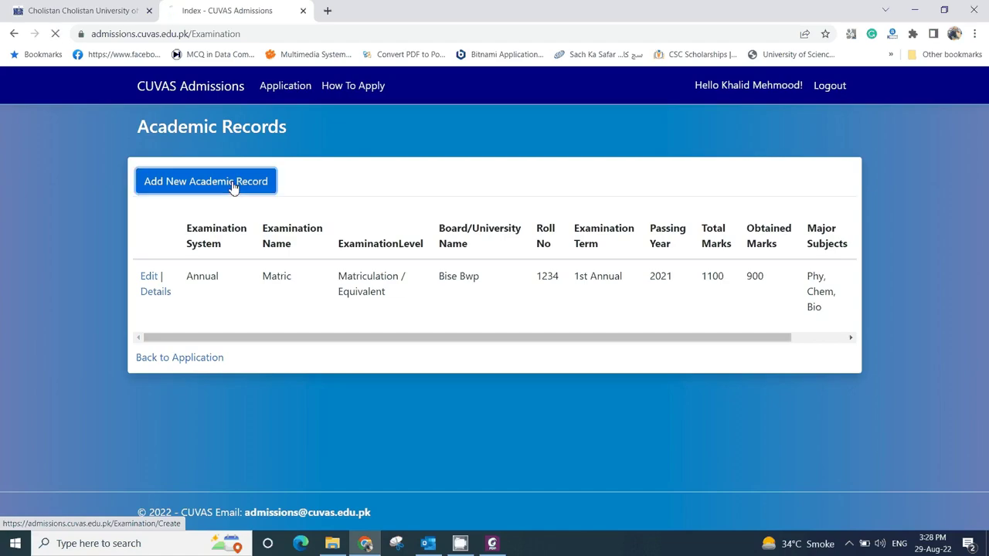
{"action": "left_click", "coordinate": [432, 225]}
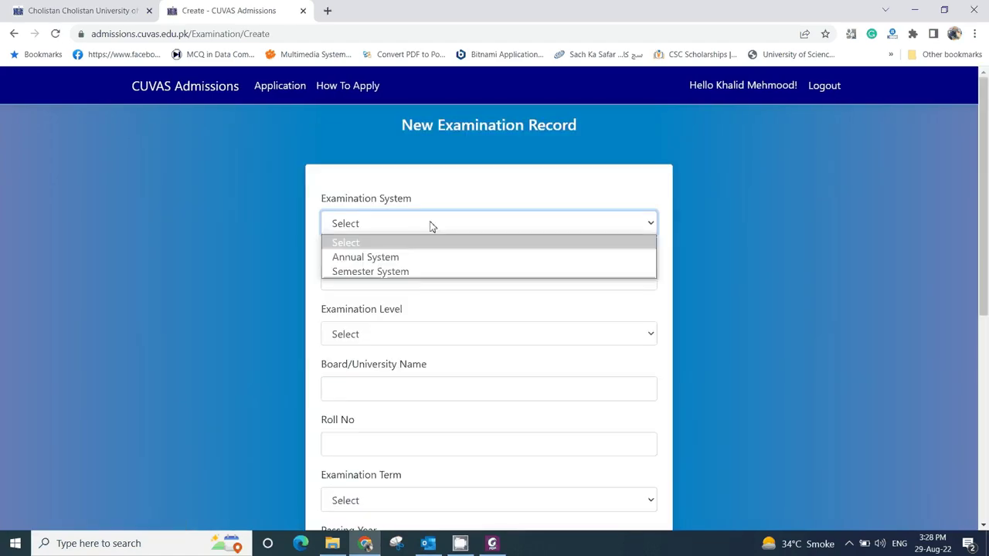
{"action": "left_click", "coordinate": [391, 260]}
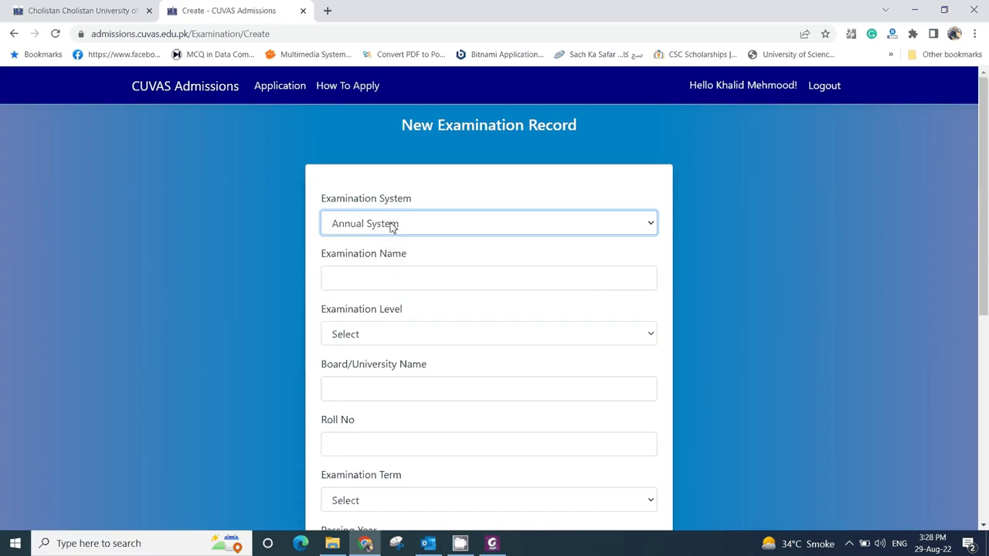
{"action": "left_click", "coordinate": [373, 280]}
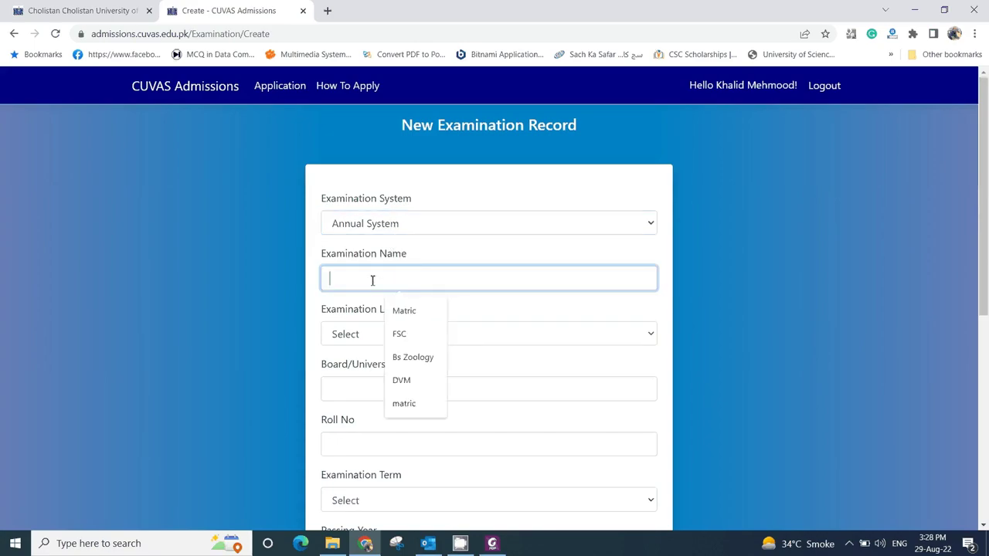
{"action": "left_click", "coordinate": [400, 334]}
{"action": "left_click", "coordinate": [373, 334]}
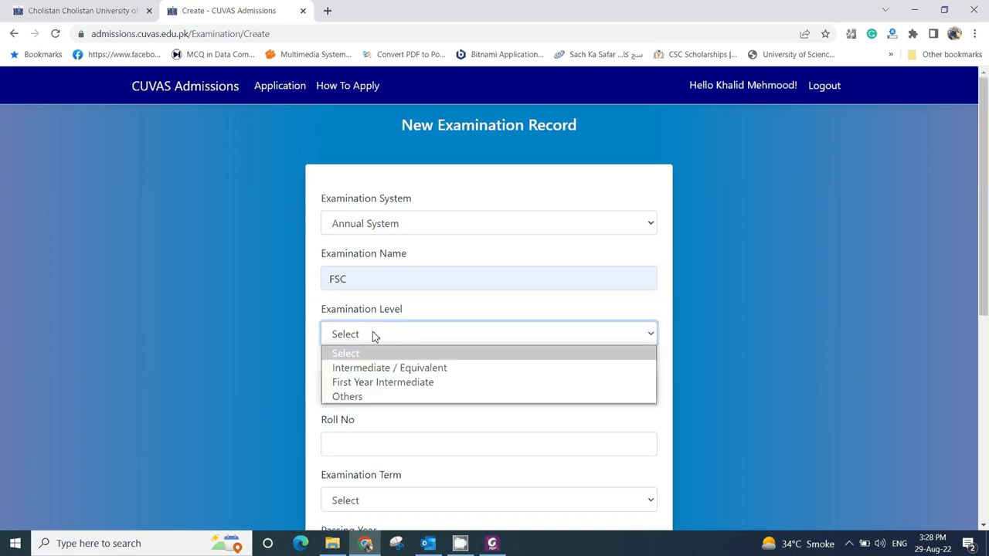
{"action": "left_click", "coordinate": [375, 369]}
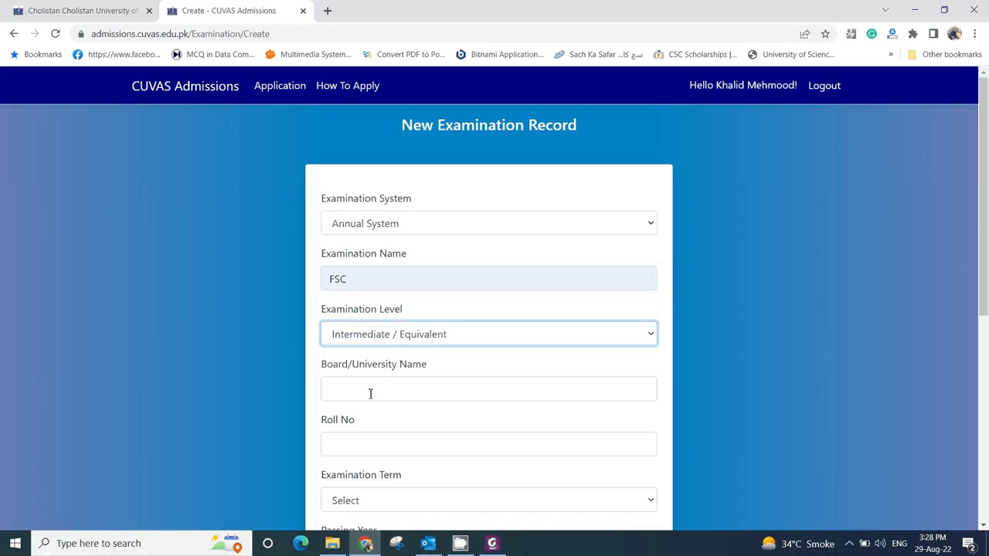
{"action": "left_click", "coordinate": [370, 394]}
{"action": "left_click", "coordinate": [397, 444]}
- Enter the previously used roll number, term 1st Annual and passing year 2022
{"action": "scroll", "coordinate": [397, 441], "scroll_direction": "down", "scroll_amount": 2}
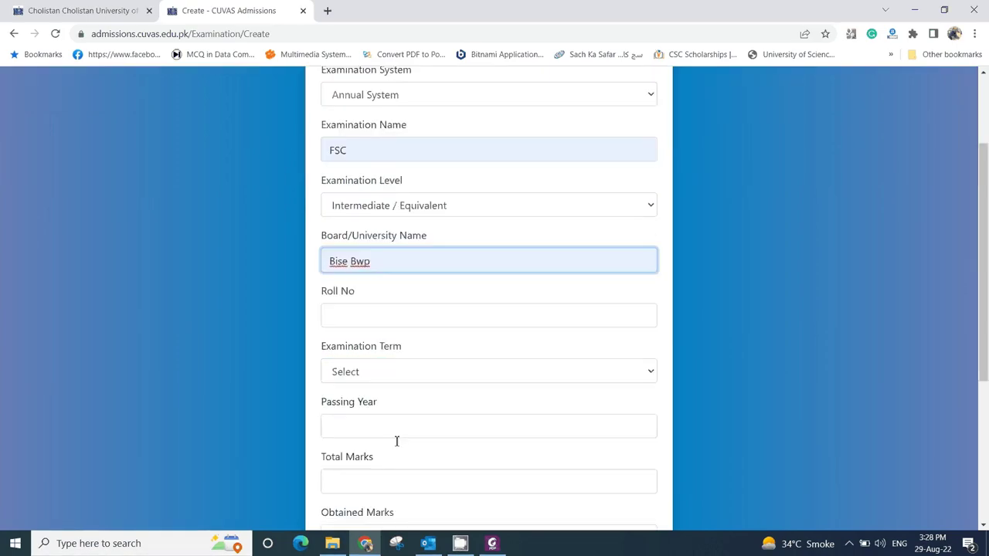
{"action": "scroll", "coordinate": [396, 441], "scroll_direction": "down", "scroll_amount": 1}
{"action": "left_click", "coordinate": [379, 252]}
{"action": "left_click", "coordinate": [397, 284]}
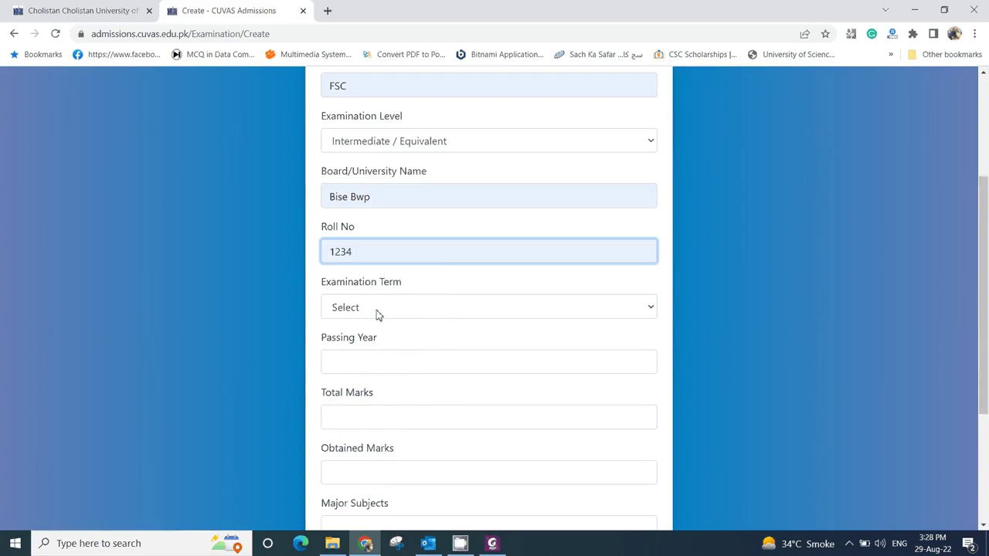
{"action": "left_click", "coordinate": [378, 311]}
{"action": "left_click", "coordinate": [369, 345]}
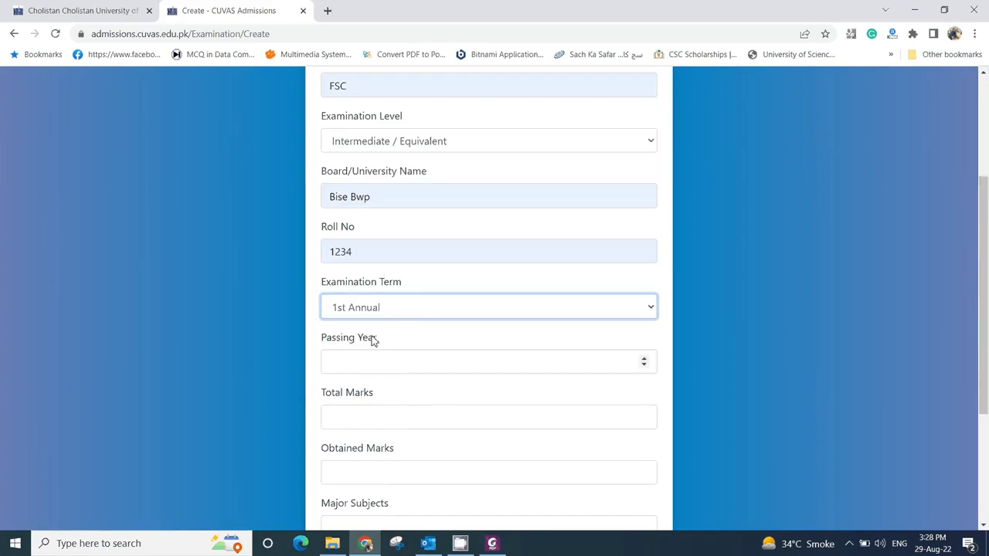
{"action": "left_click", "coordinate": [371, 363]}
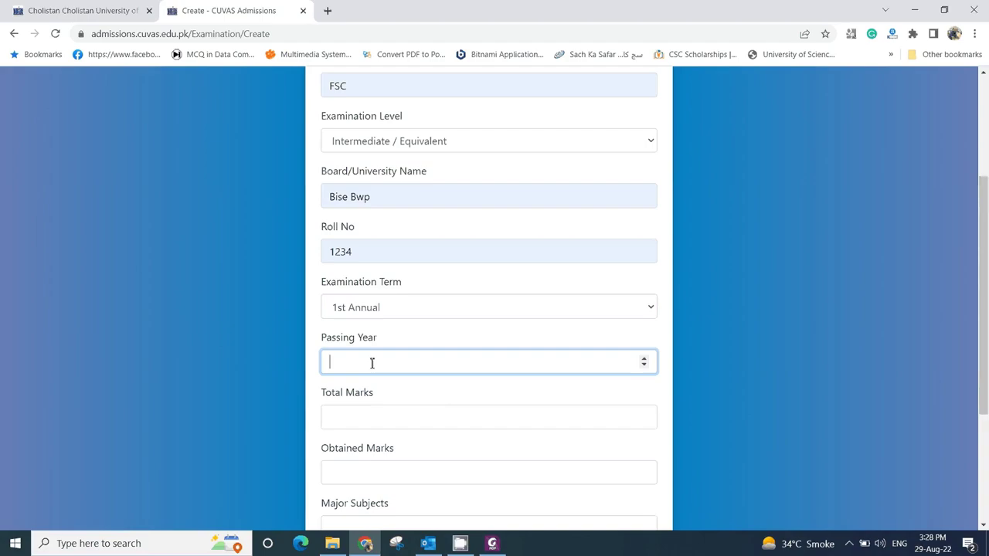
{"action": "type", "text": "2022"}
- Enter total marks 550 and obtained marks 500
{"action": "scroll", "coordinate": [371, 363], "scroll_direction": "down", "scroll_amount": 1}
{"action": "left_click", "coordinate": [372, 351]}
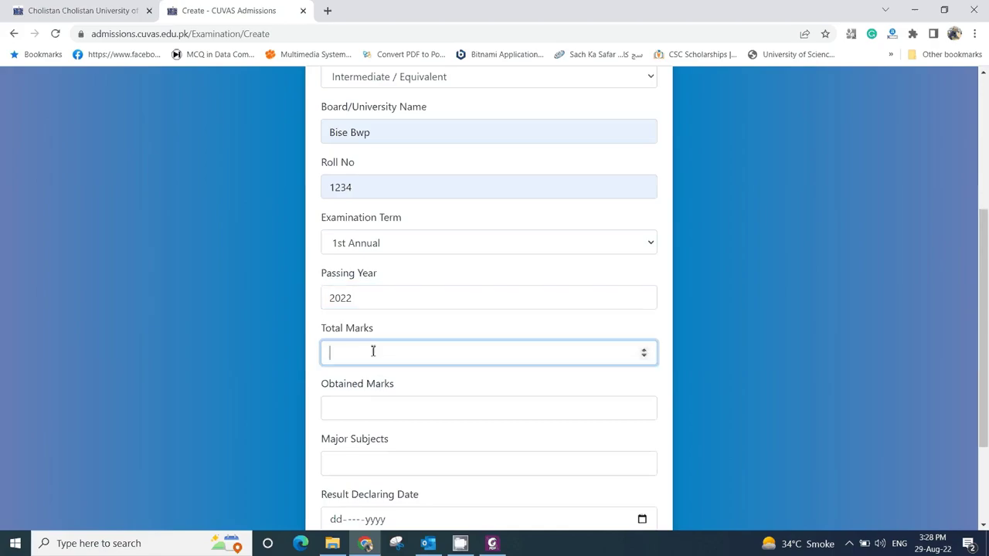
{"action": "type", "text": "550"}
{"action": "left_click", "coordinate": [393, 409]}
{"action": "type", "text": "500"}
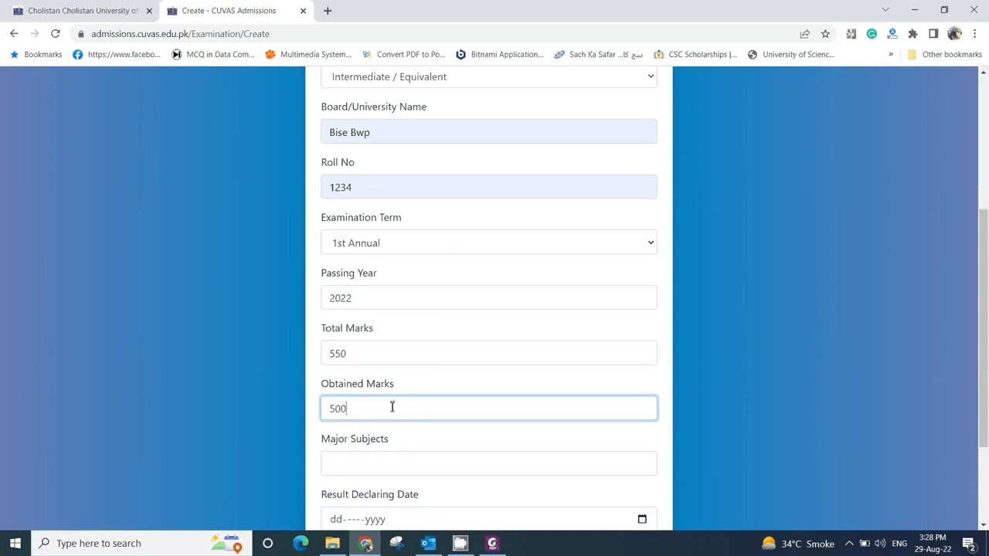
- Set major subjects Phy, Chem, Bio and result date 29 August 2022, then create the record
{"action": "scroll", "coordinate": [393, 408], "scroll_direction": "down", "scroll_amount": 1}
{"action": "scroll", "coordinate": [391, 406], "scroll_direction": "down", "scroll_amount": 1}
{"action": "left_click", "coordinate": [375, 336]}
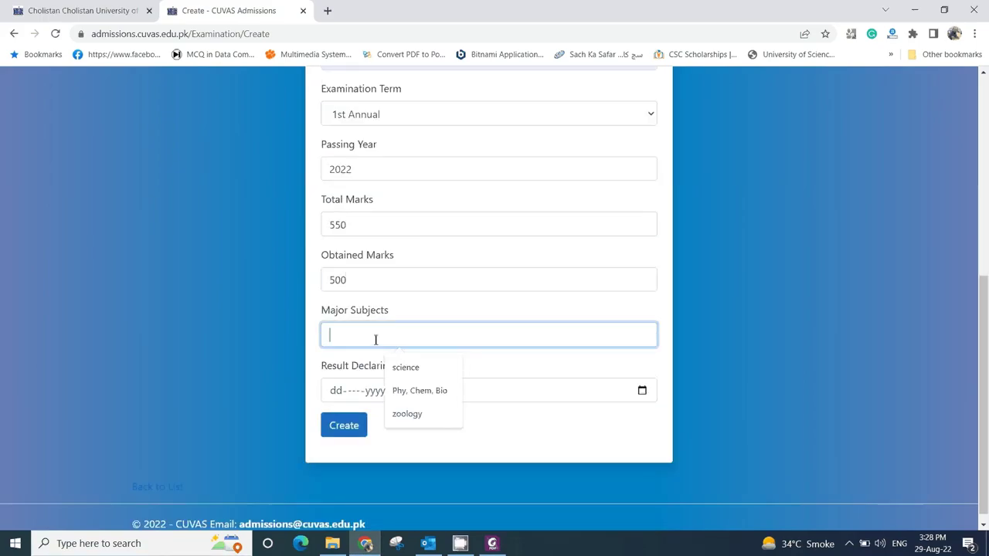
{"action": "left_click", "coordinate": [414, 389]}
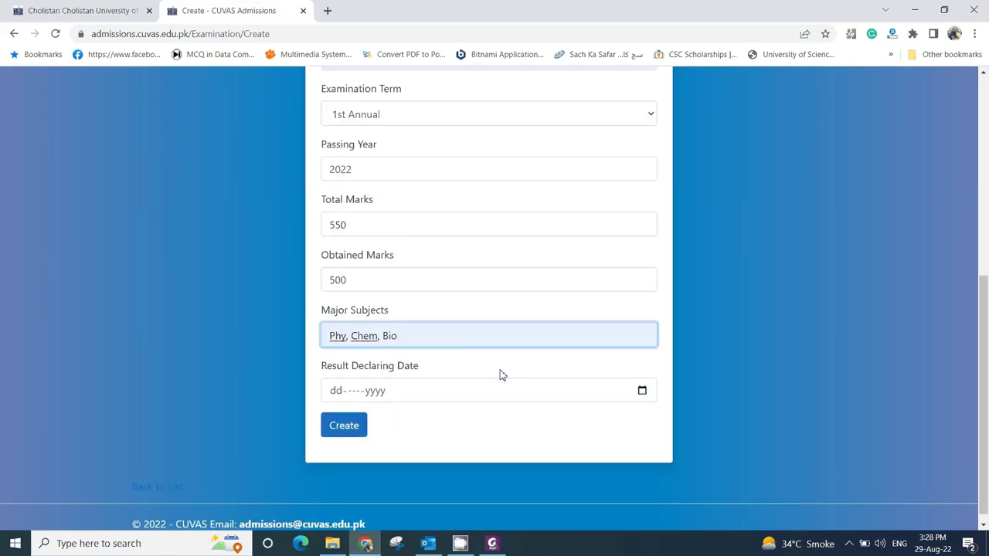
{"action": "left_click", "coordinate": [642, 391]}
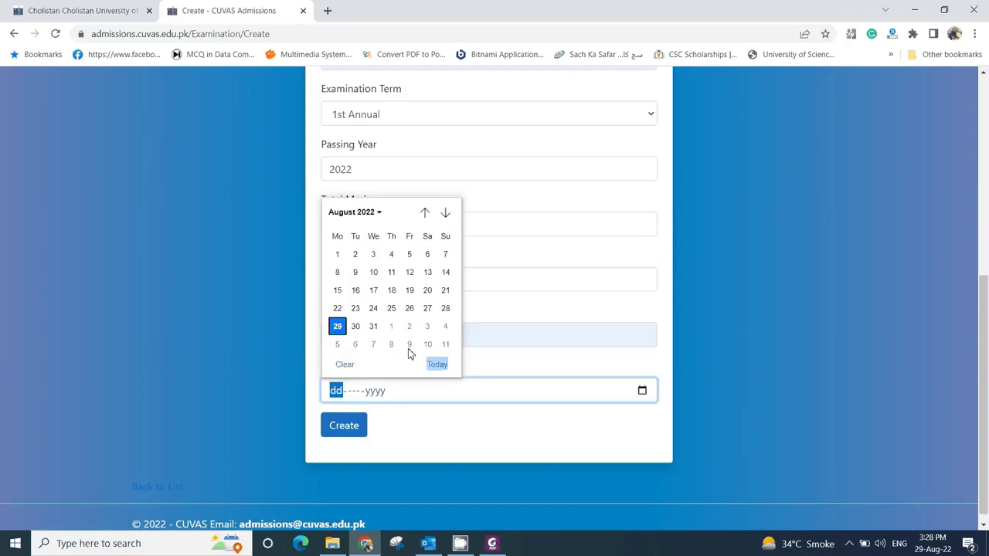
{"action": "left_click", "coordinate": [337, 326]}
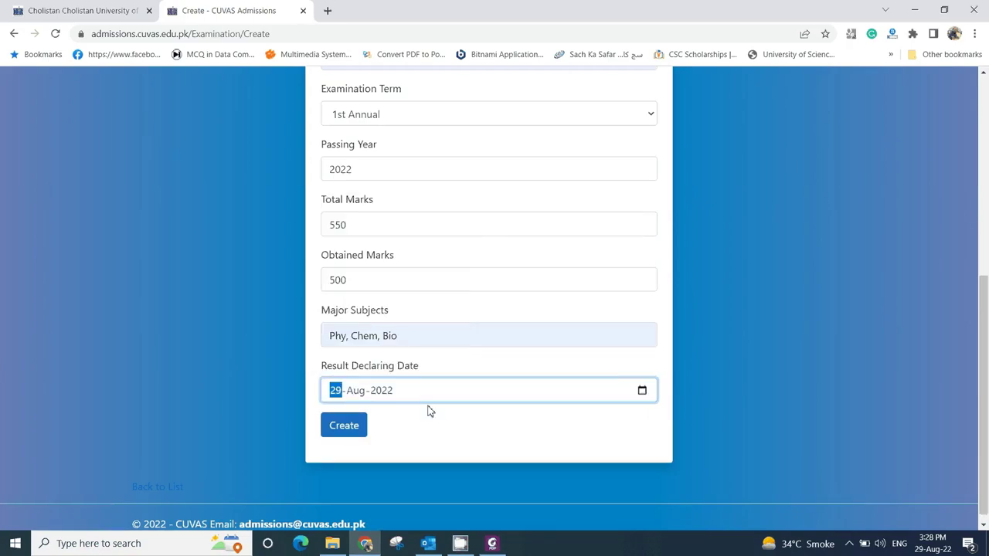
{"action": "left_click", "coordinate": [355, 430]}
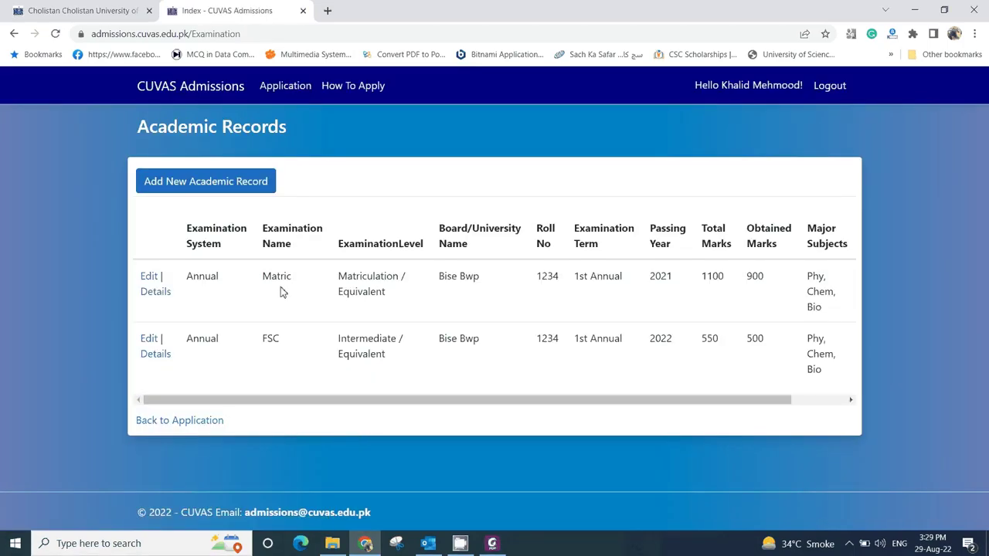
- Go back to the Admission Form, look over the profile details, and open the Attachments upload page
{"action": "left_click", "coordinate": [187, 424]}
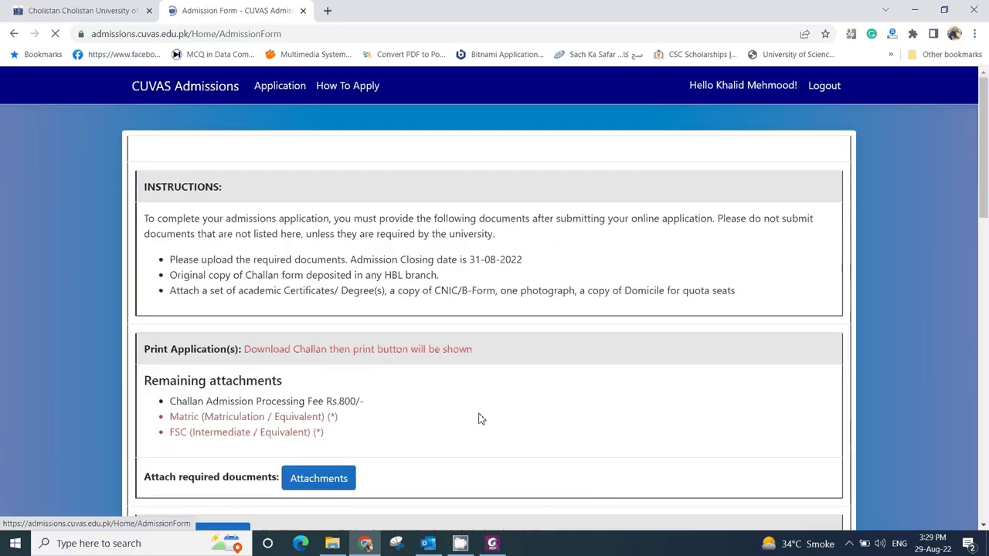
{"action": "scroll", "coordinate": [479, 419], "scroll_direction": "down", "scroll_amount": 4}
{"action": "scroll", "coordinate": [479, 419], "scroll_direction": "up", "scroll_amount": 2}
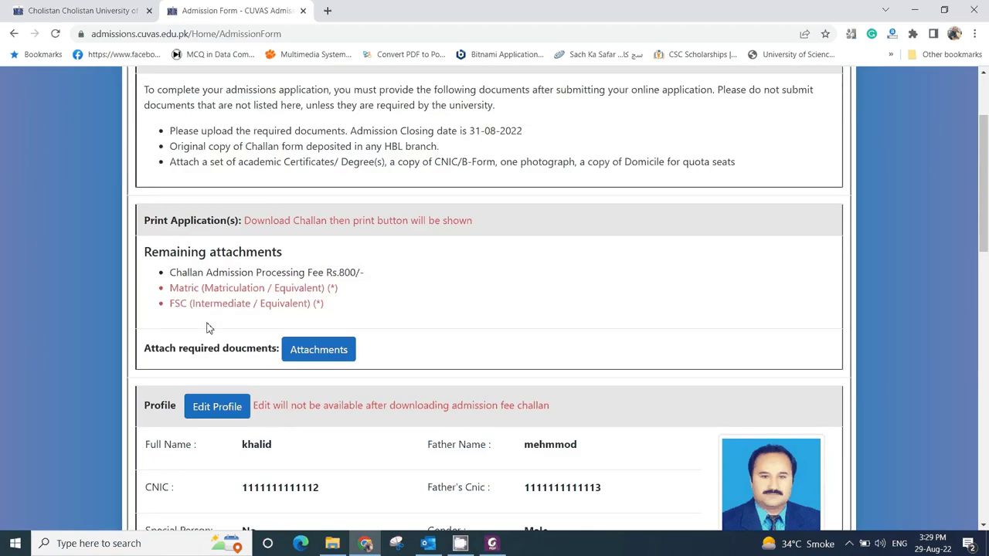
{"action": "scroll", "coordinate": [214, 325], "scroll_direction": "down", "scroll_amount": 4}
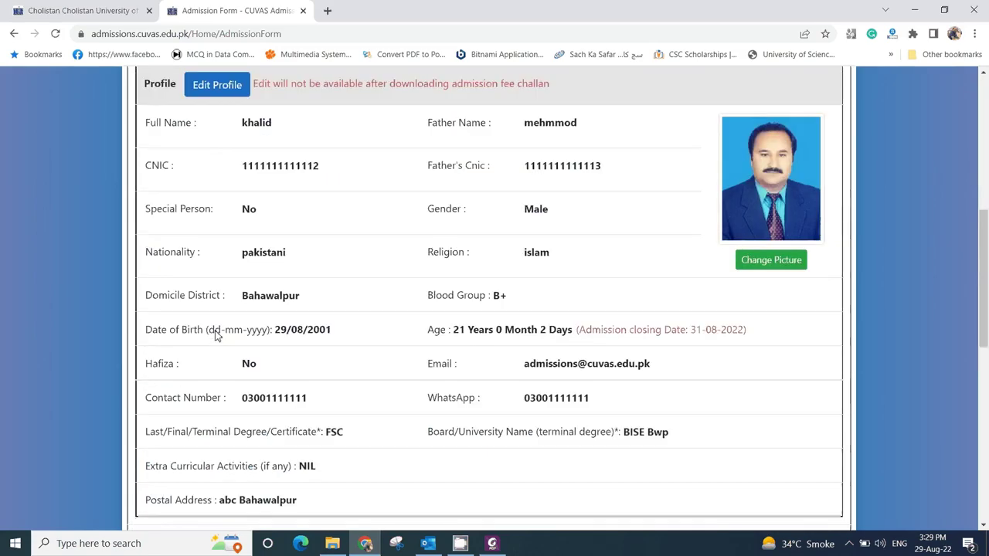
{"action": "scroll", "coordinate": [217, 328], "scroll_direction": "up", "scroll_amount": 5}
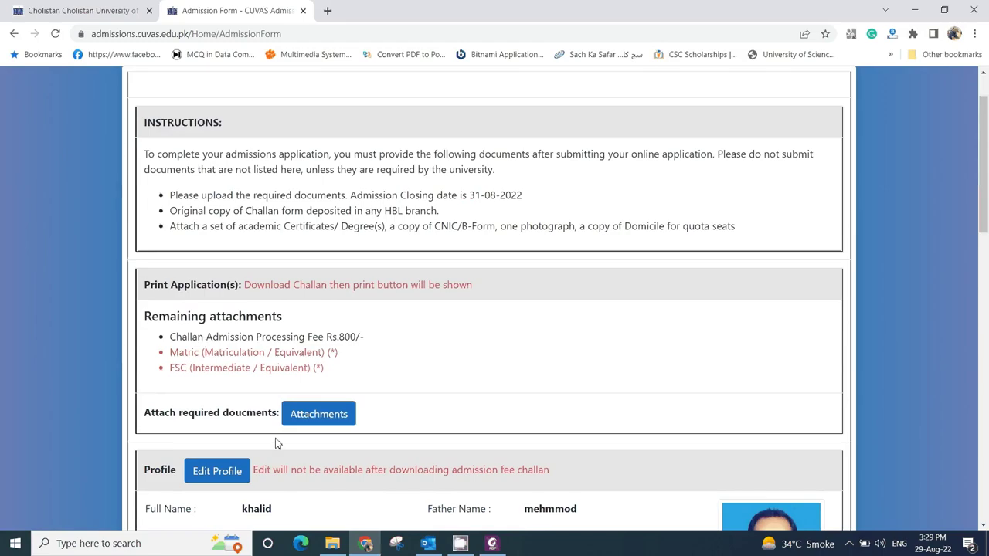
{"action": "left_click", "coordinate": [318, 414]}
- Upload matric degree.jpg as document type Matric, titled Matric
{"action": "left_click", "coordinate": [403, 244]}
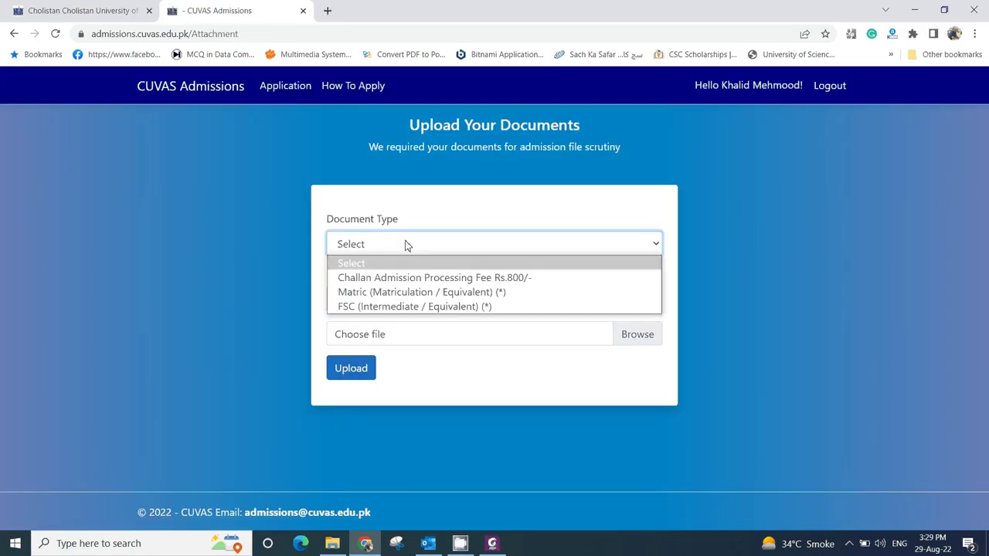
{"action": "left_click", "coordinate": [404, 293]}
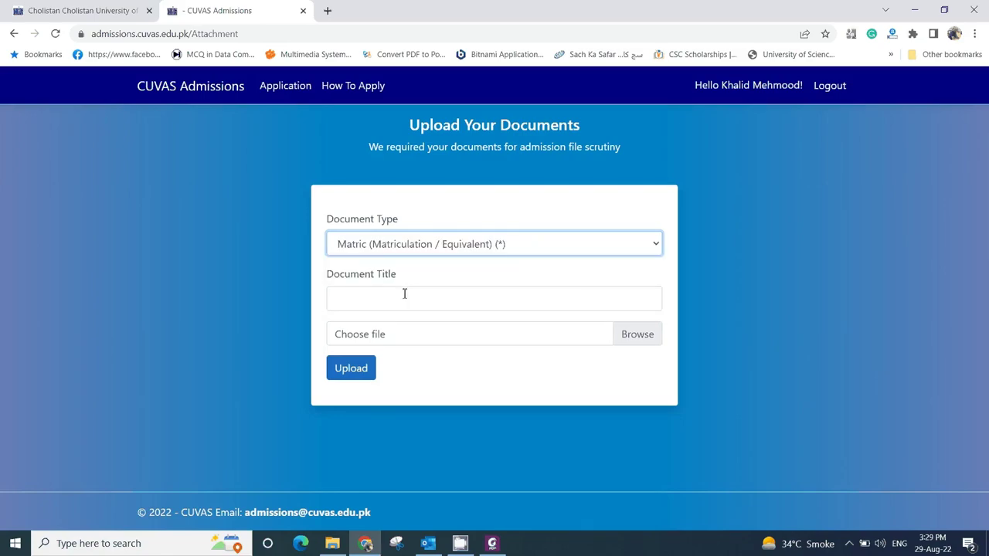
{"action": "left_click", "coordinate": [404, 293]}
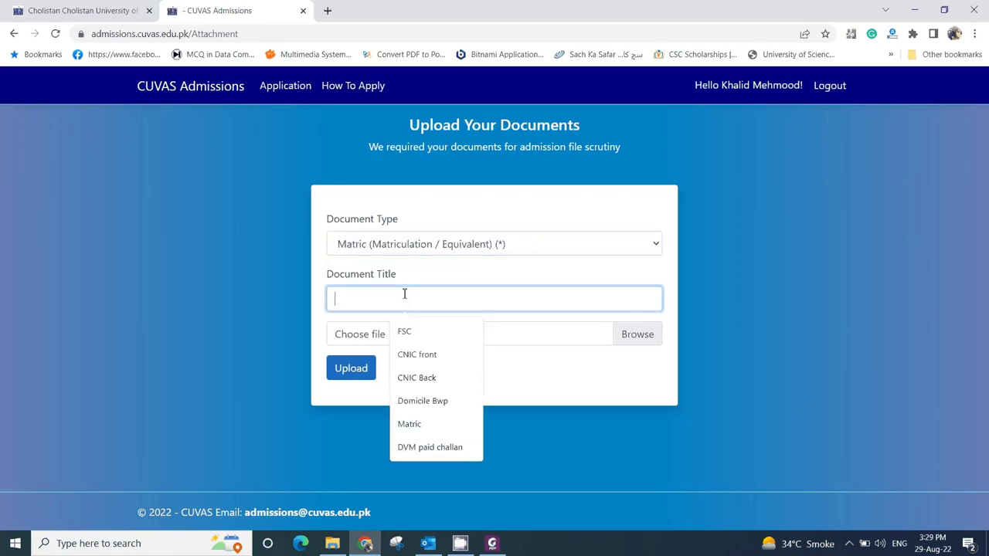
{"action": "left_click", "coordinate": [411, 421]}
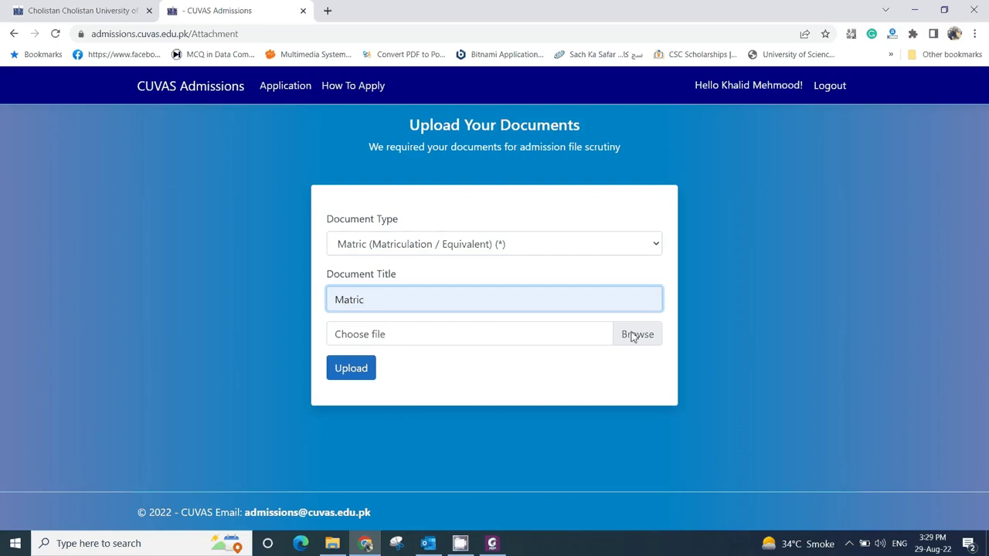
{"action": "left_click", "coordinate": [635, 334]}
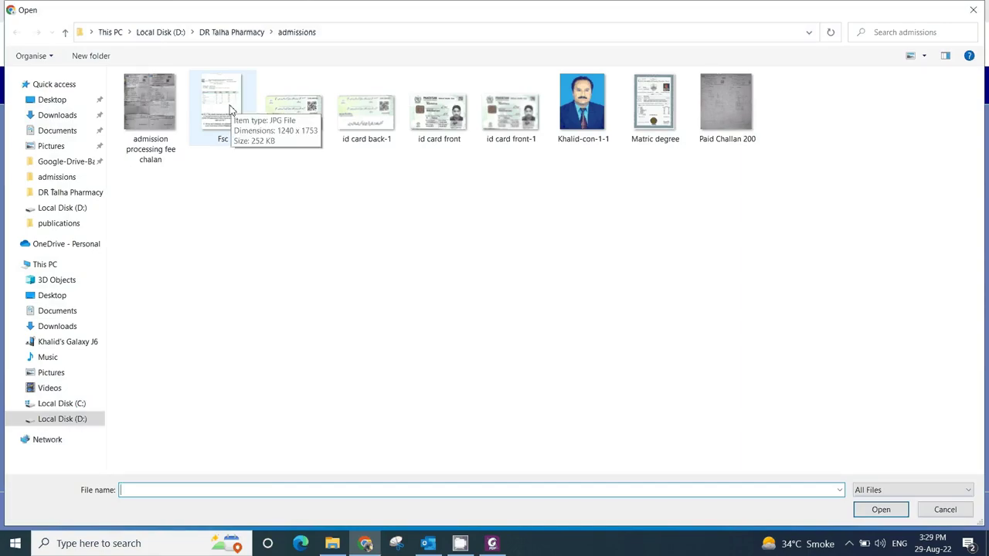
{"action": "double_click", "coordinate": [680, 120]}
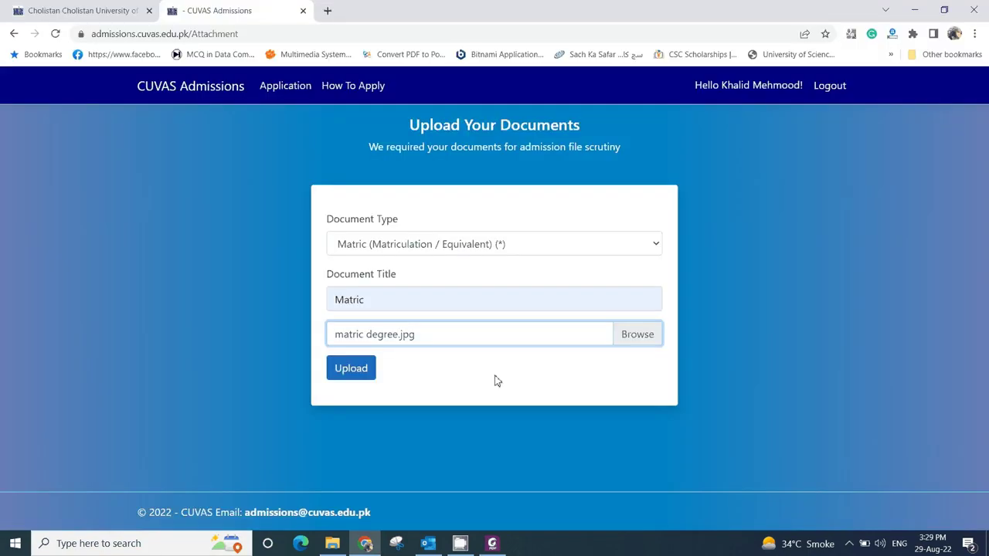
{"action": "left_click", "coordinate": [352, 368]}
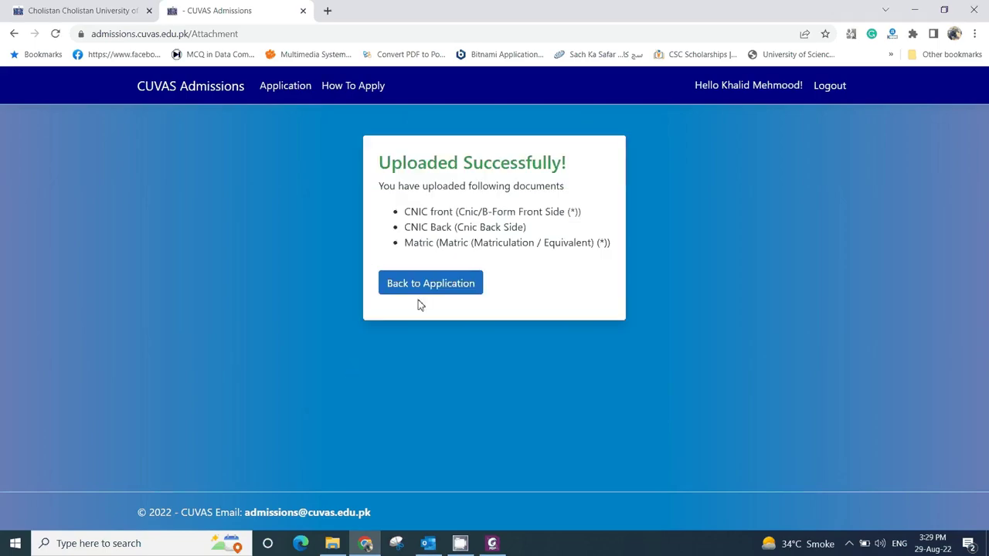
- From the admission form, upload Fsc.jpg as document type FSC, titled FSC
{"action": "left_click", "coordinate": [429, 286]}
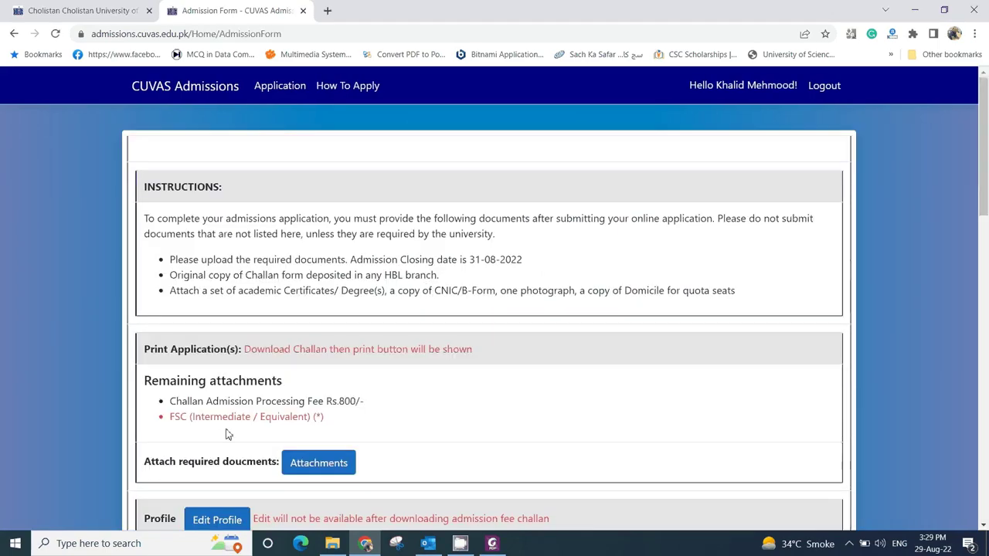
{"action": "left_click_drag", "start_coordinate": [169, 417], "coordinate": [316, 417]}
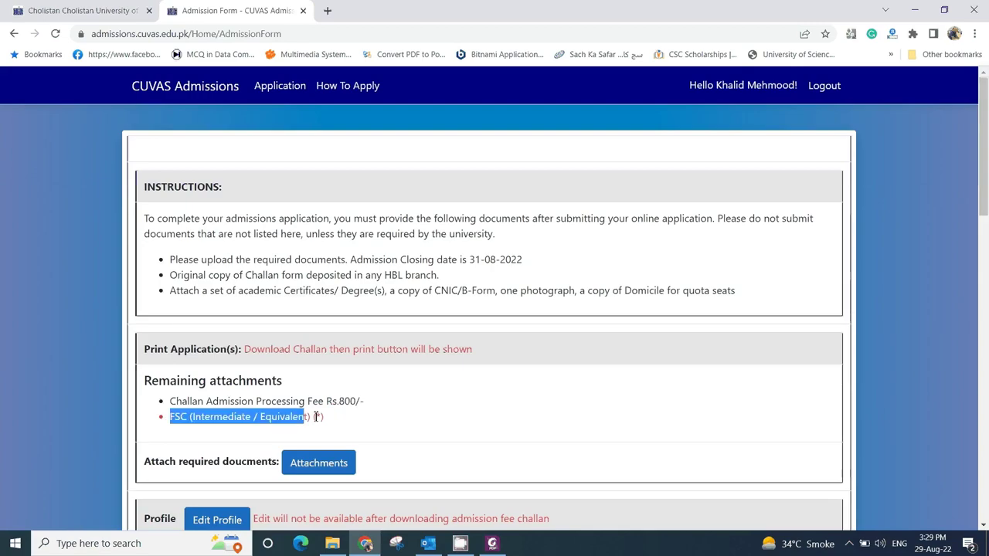
{"action": "left_click", "coordinate": [331, 464]}
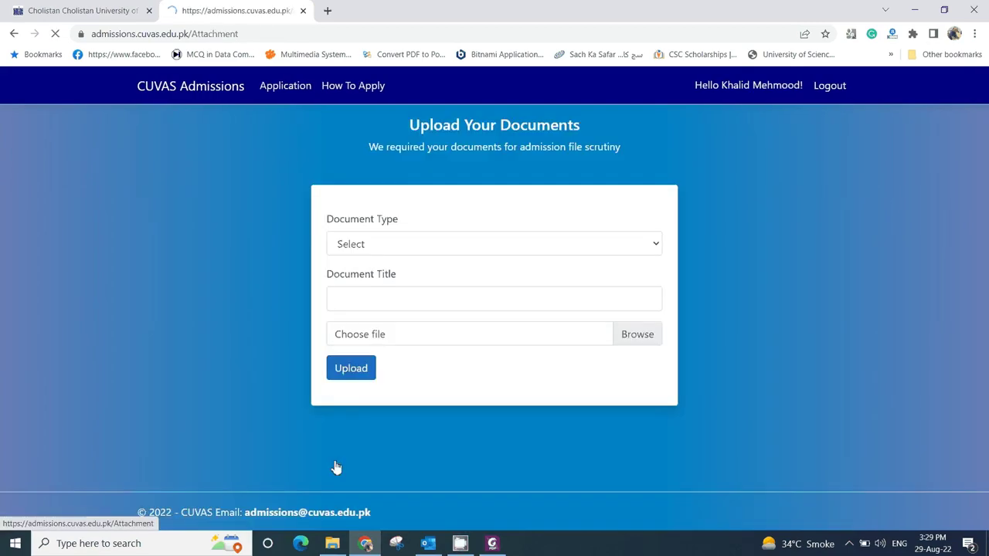
{"action": "left_click", "coordinate": [410, 246]}
{"action": "left_click", "coordinate": [390, 291]}
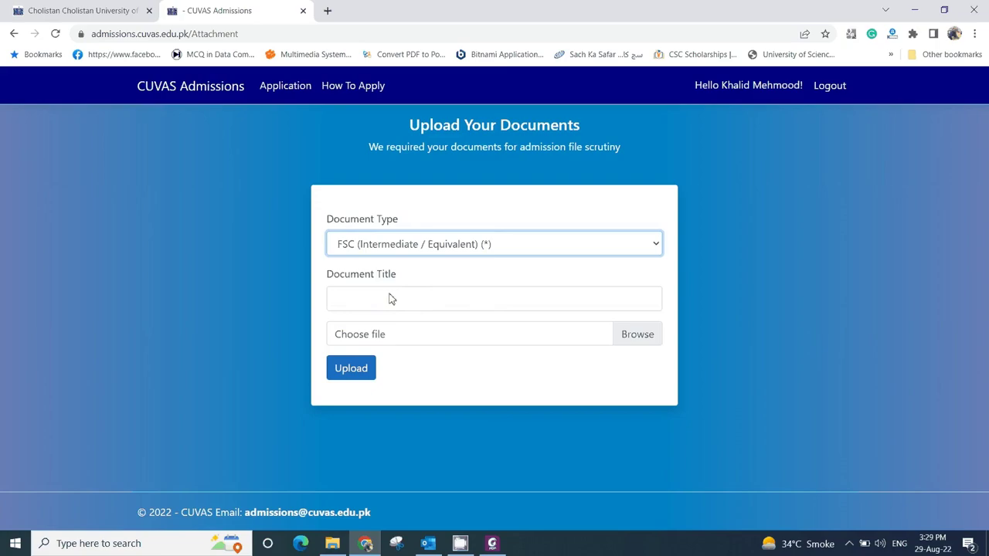
{"action": "left_click", "coordinate": [375, 301]}
{"action": "left_click", "coordinate": [414, 340]}
{"action": "left_click", "coordinate": [383, 338]}
{"action": "double_click", "coordinate": [223, 108]}
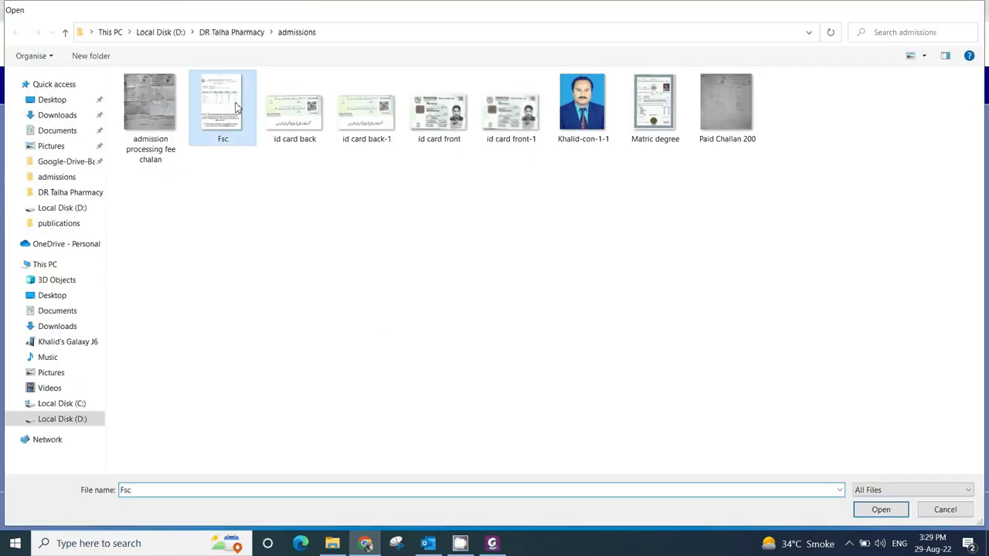
{"action": "left_click", "coordinate": [364, 370]}
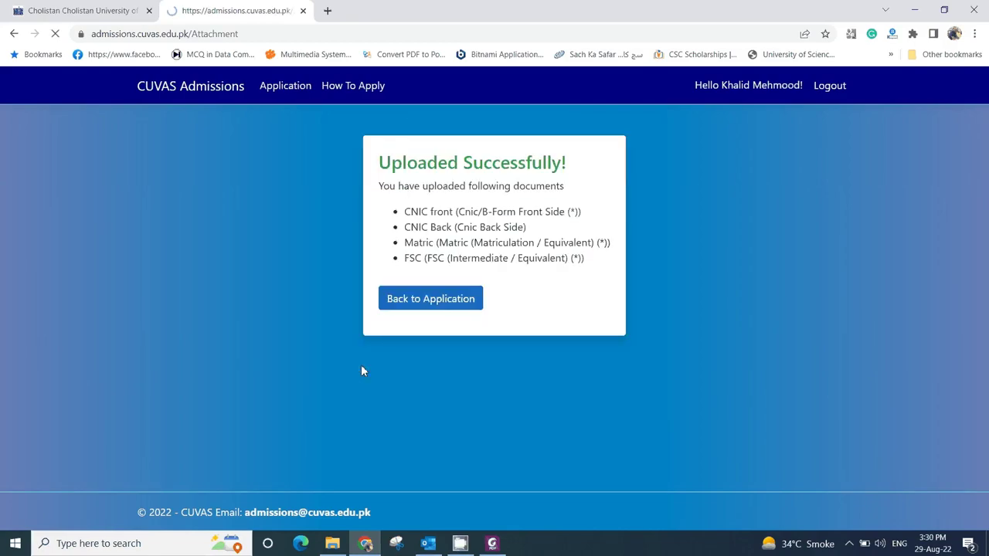
{"action": "left_click", "coordinate": [441, 299]}
- View the uploaded FSC attachment from the form, then go to the Admission Program(s) Apply page
{"action": "scroll", "coordinate": [432, 362], "scroll_direction": "down", "scroll_amount": 15}
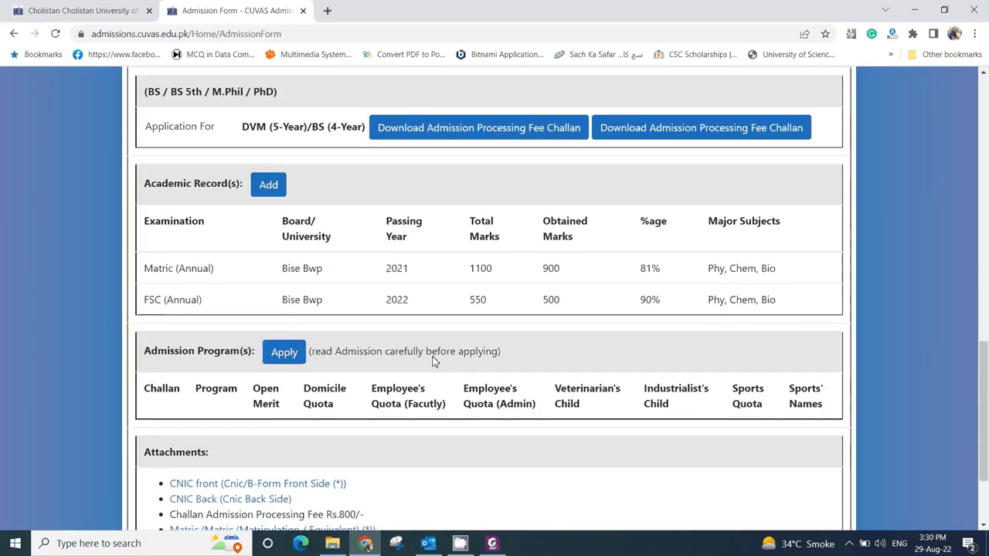
{"action": "scroll", "coordinate": [433, 361], "scroll_direction": "down", "scroll_amount": 1}
{"action": "scroll", "coordinate": [434, 357], "scroll_direction": "up", "scroll_amount": 5}
{"action": "scroll", "coordinate": [435, 357], "scroll_direction": "up", "scroll_amount": 8}
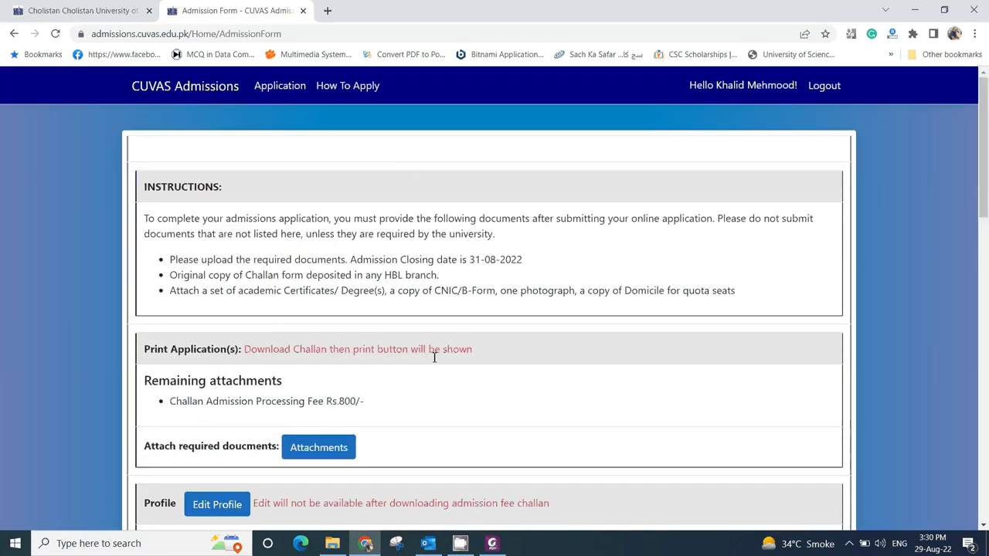
{"action": "scroll", "coordinate": [433, 354], "scroll_direction": "down", "scroll_amount": 2}
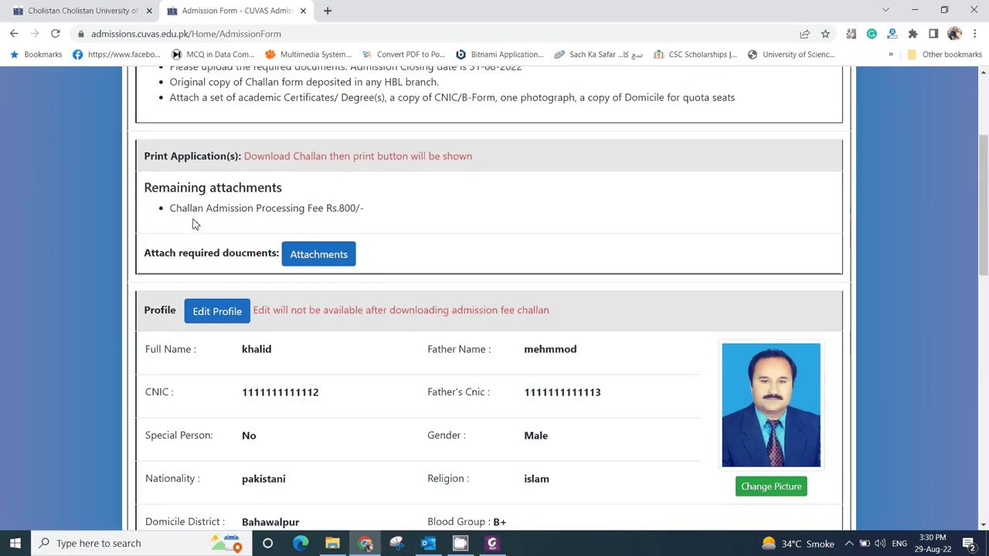
{"action": "scroll", "coordinate": [327, 258], "scroll_direction": "down", "scroll_amount": 9}
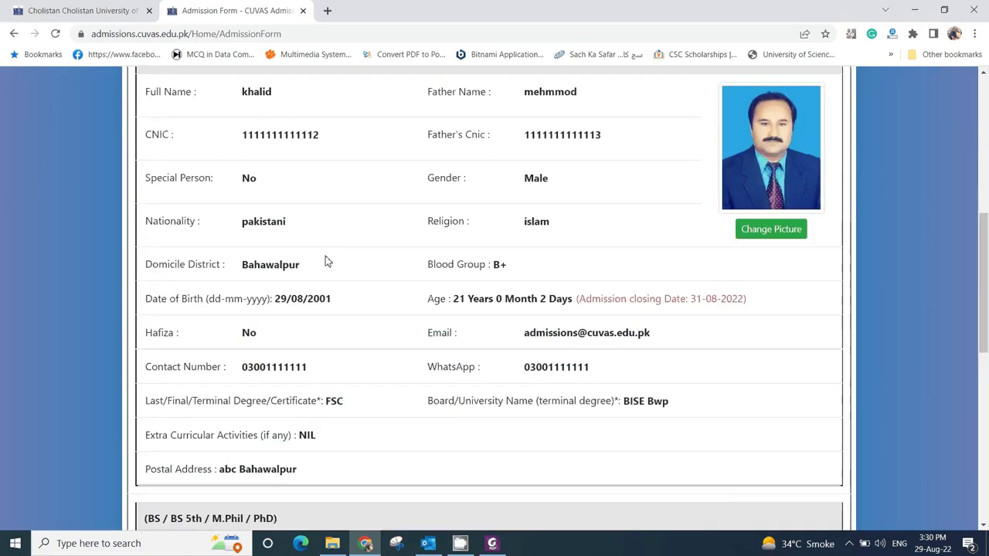
{"action": "scroll", "coordinate": [325, 260], "scroll_direction": "down", "scroll_amount": 1}
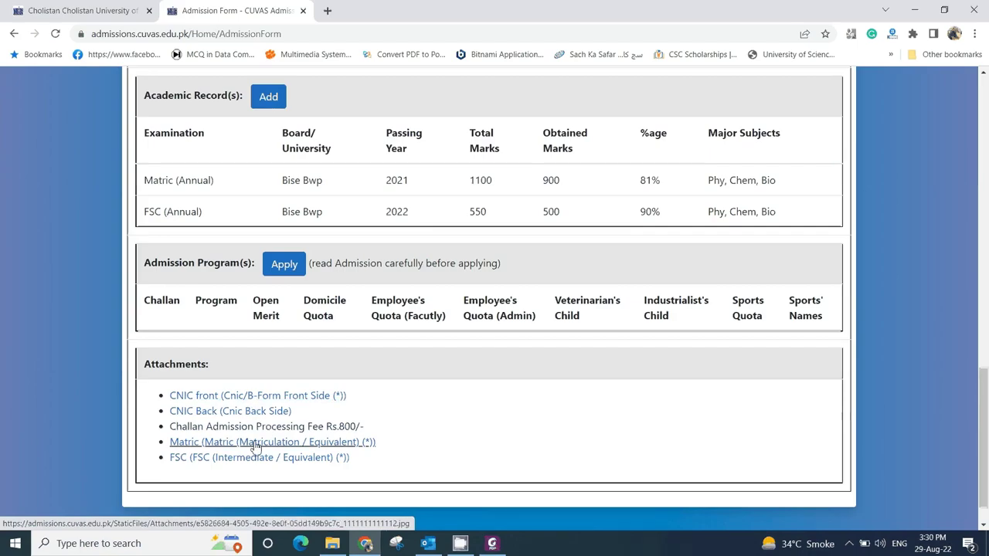
{"action": "left_click", "coordinate": [246, 457]}
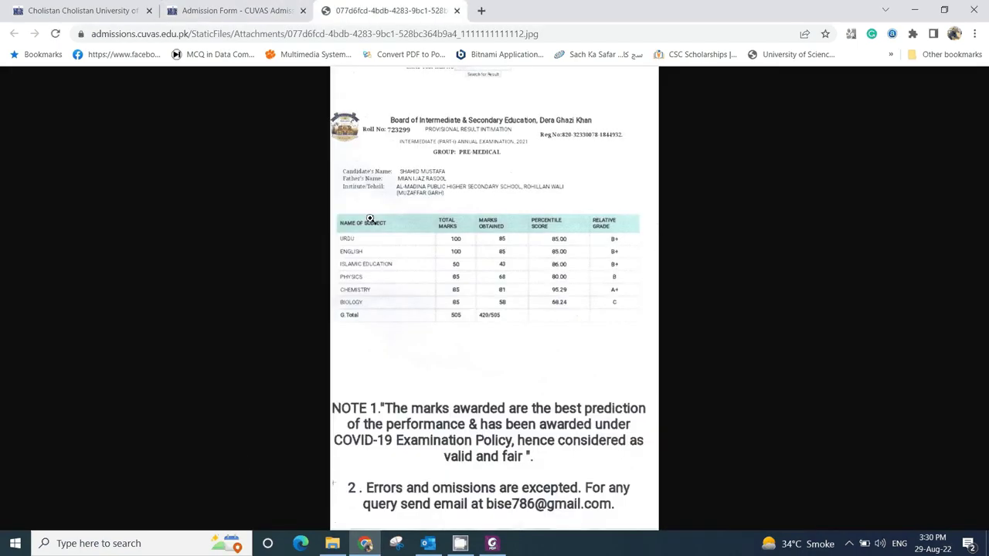
{"action": "left_click", "coordinate": [457, 10]}
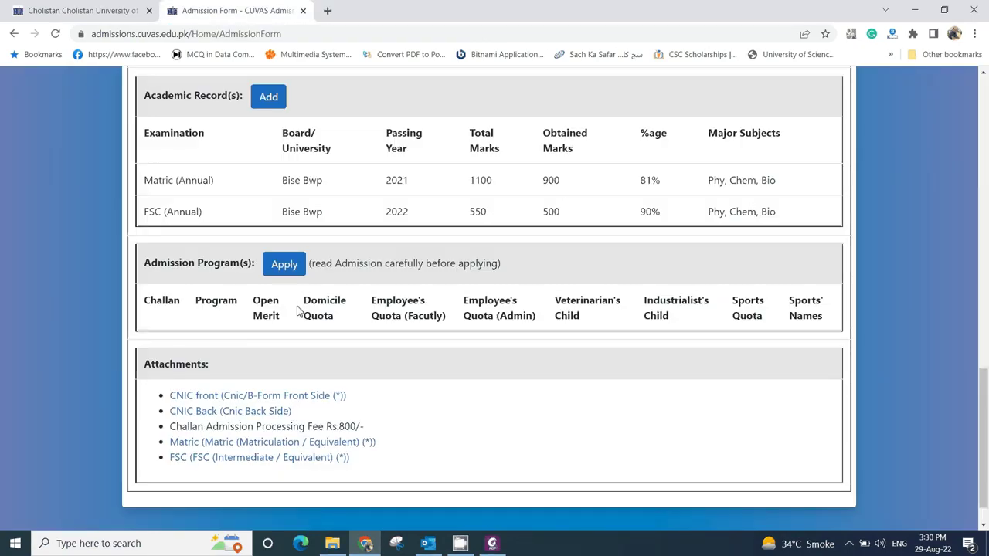
{"action": "left_click", "coordinate": [284, 265]}
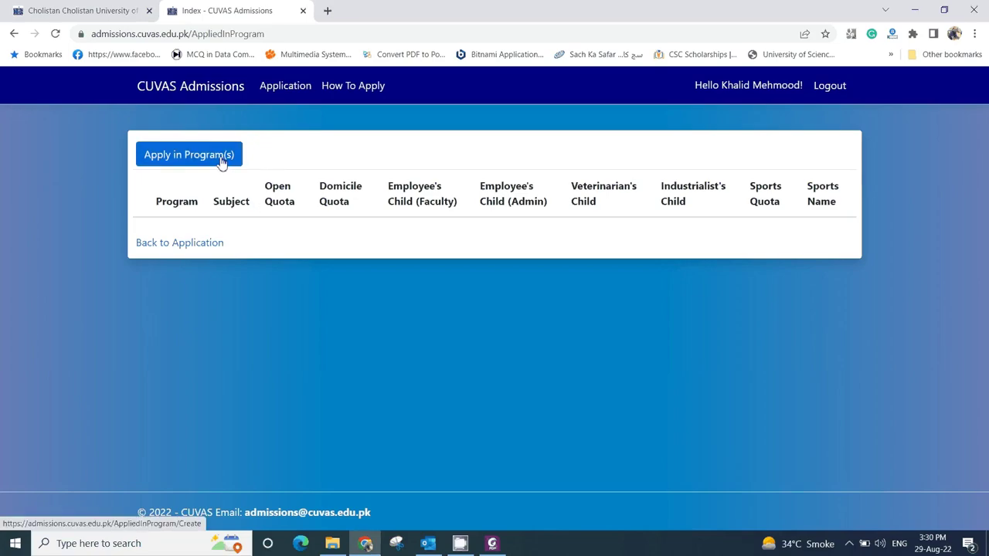
- Submit a program choice: Doctor of Veterinary Medicine (2022-2027), subject Matric with Science & F.Sc (Pre-Medical)
{"action": "left_click", "coordinate": [224, 160]}
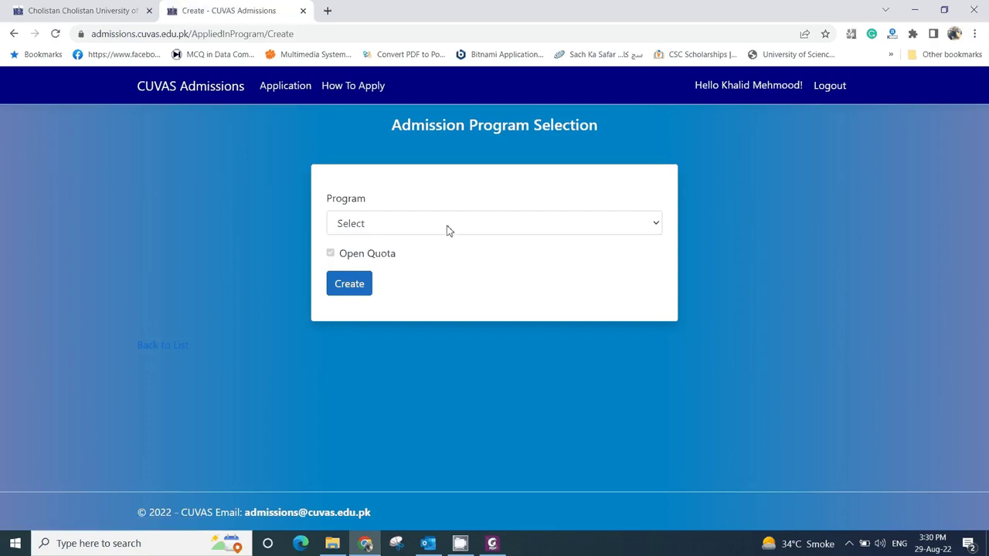
{"action": "left_click", "coordinate": [390, 223]}
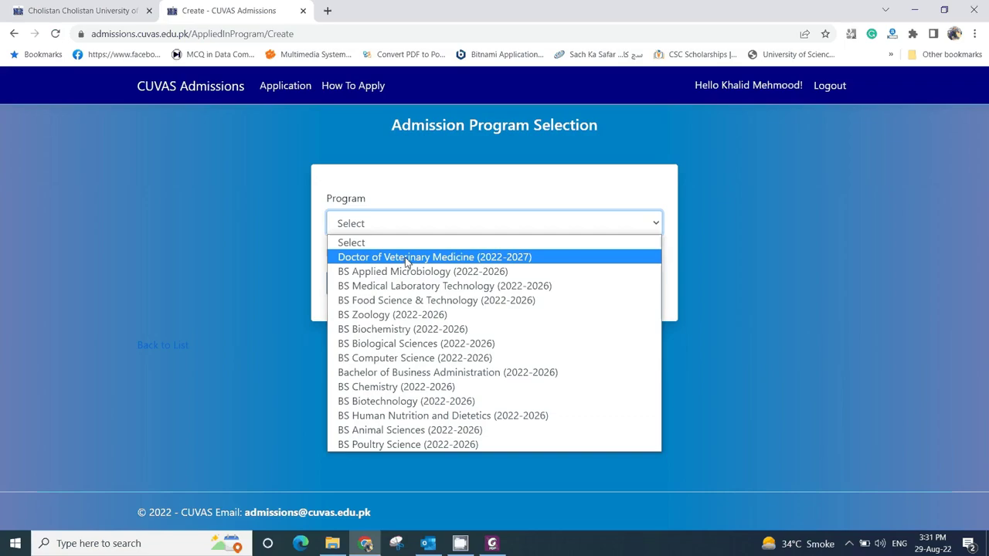
{"action": "left_click", "coordinate": [406, 258]}
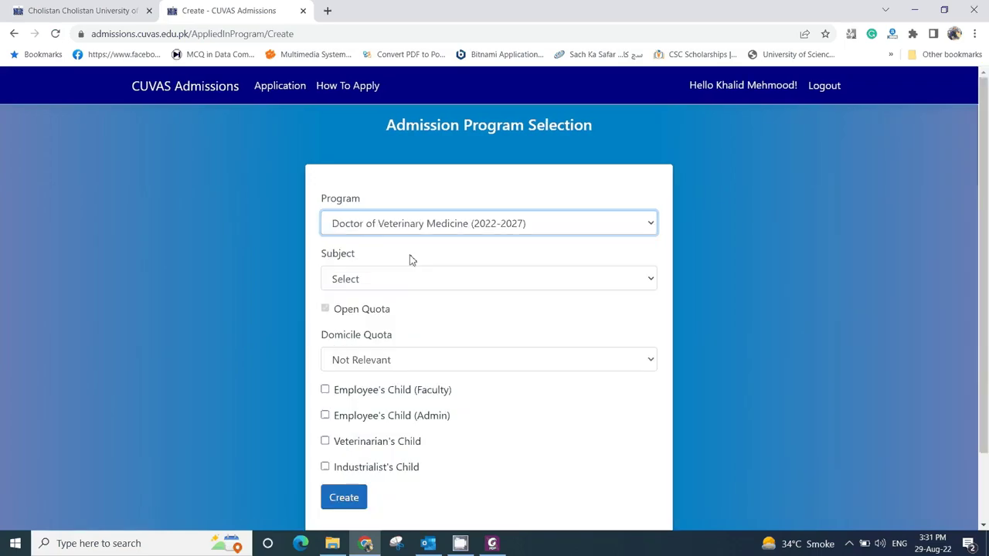
{"action": "left_click", "coordinate": [406, 284]}
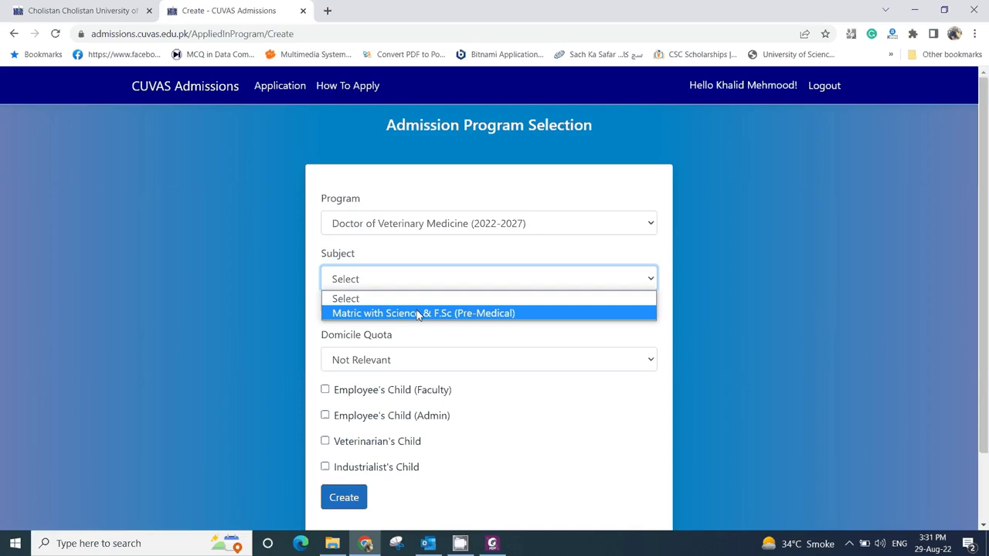
{"action": "left_click", "coordinate": [418, 312]}
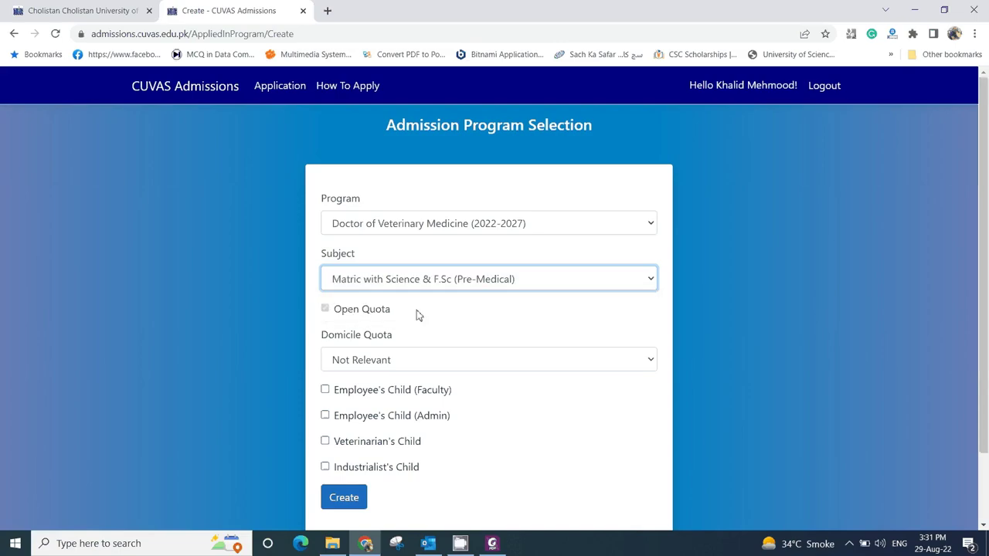
{"action": "scroll", "coordinate": [416, 310], "scroll_direction": "down", "scroll_amount": 2}
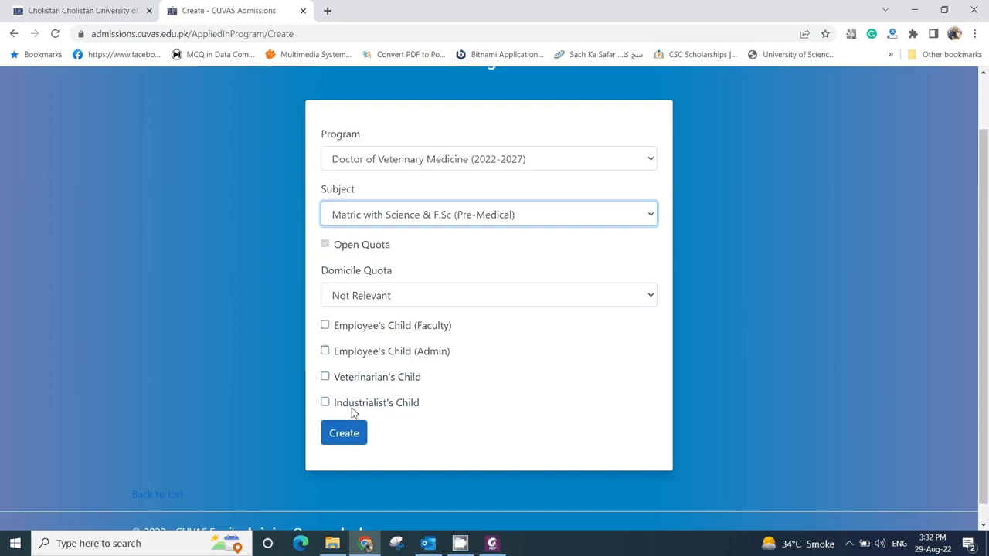
{"action": "left_click", "coordinate": [356, 435]}
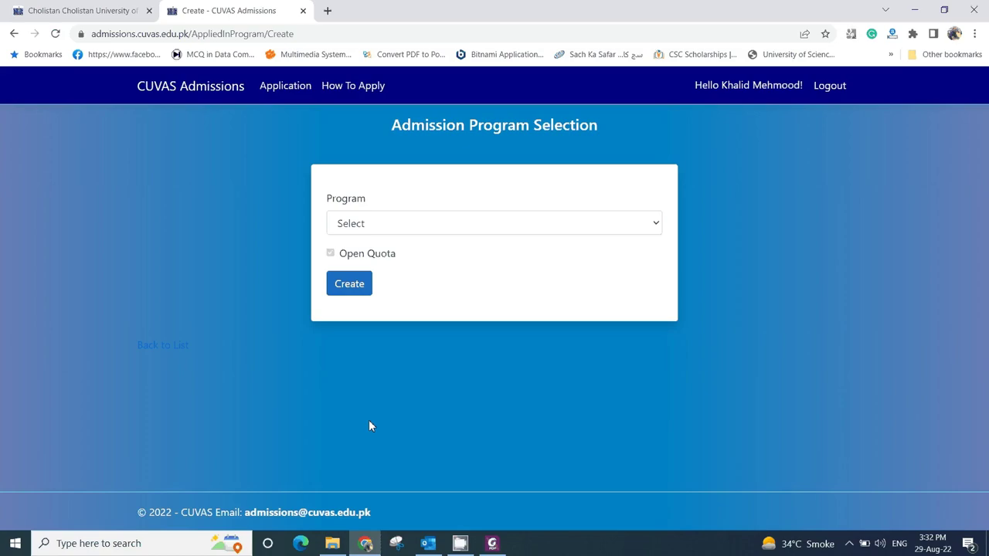
- Open the Program list and close it without choosing another program
{"action": "left_click", "coordinate": [404, 224]}
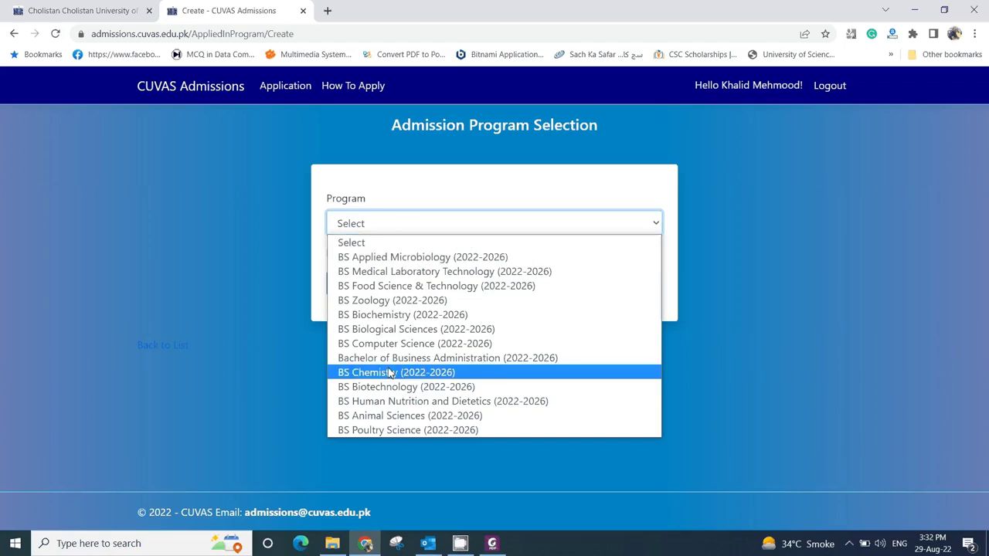
{"action": "left_click", "coordinate": [278, 271]}
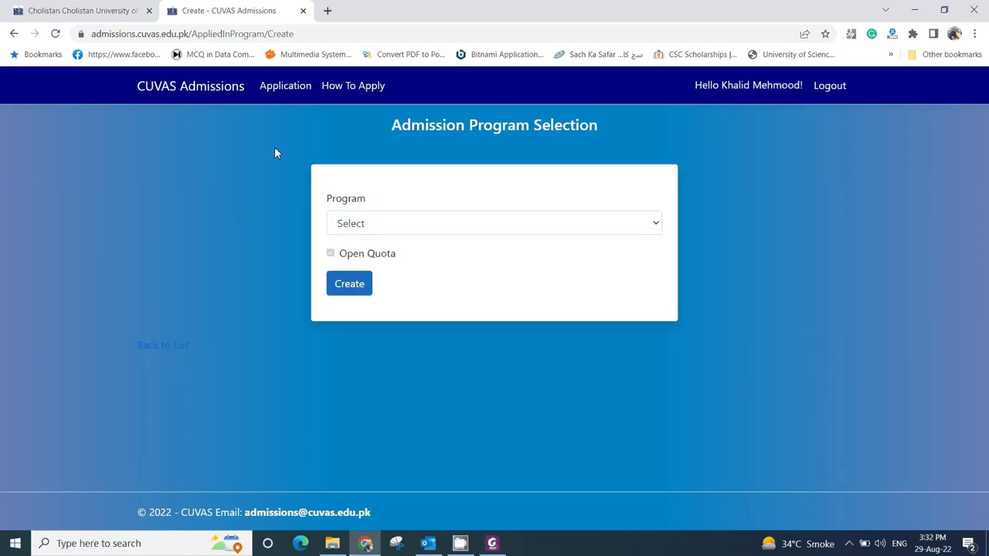
- On the Admission Form, download the Doctor of Veterinary Medicine challan from the Admission Program(s) table
{"action": "left_click", "coordinate": [285, 85]}
{"action": "scroll", "coordinate": [428, 373], "scroll_direction": "down", "scroll_amount": 9}
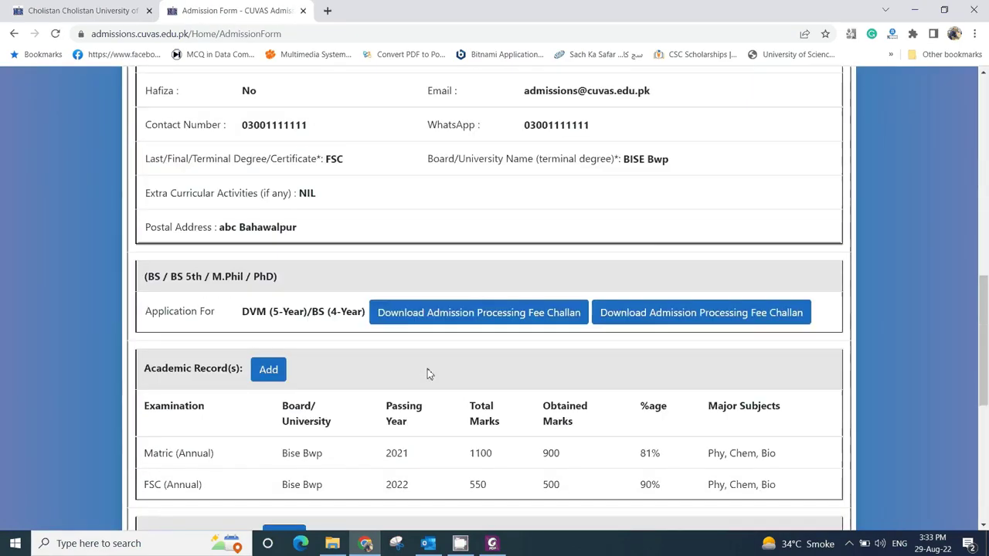
{"action": "scroll", "coordinate": [429, 374], "scroll_direction": "down", "scroll_amount": 5}
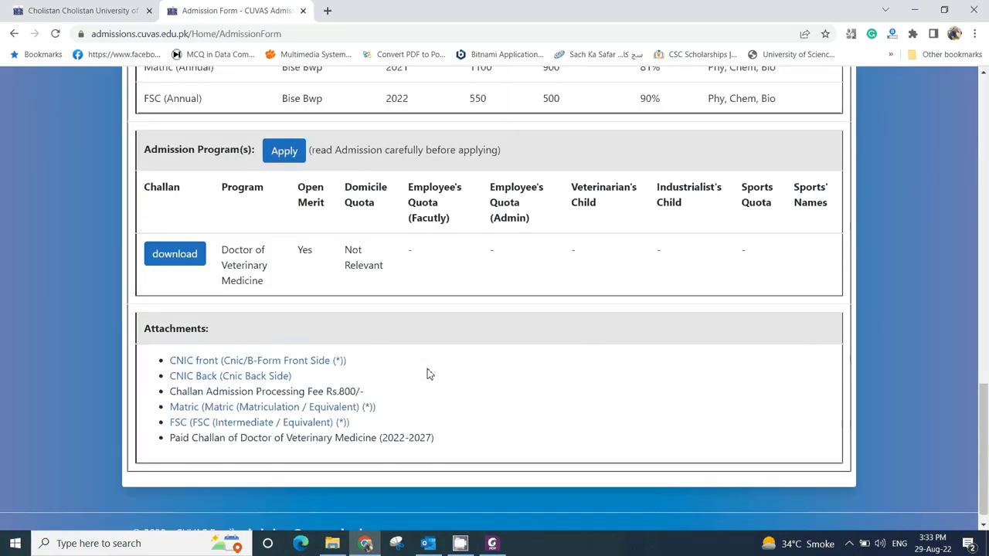
{"action": "left_click_drag", "start_coordinate": [223, 250], "coordinate": [272, 295]}
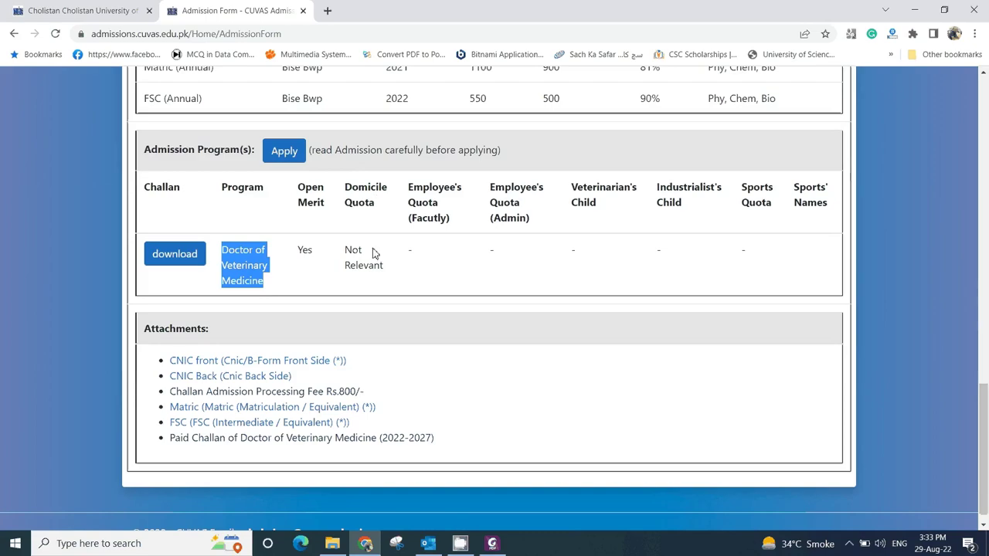
{"action": "left_click", "coordinate": [195, 280]}
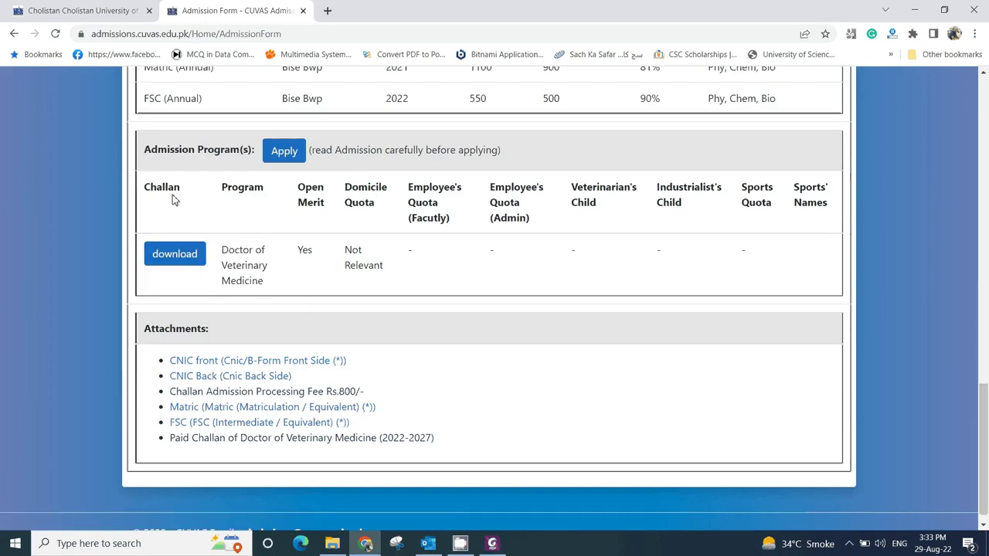
{"action": "double_click", "coordinate": [147, 186]}
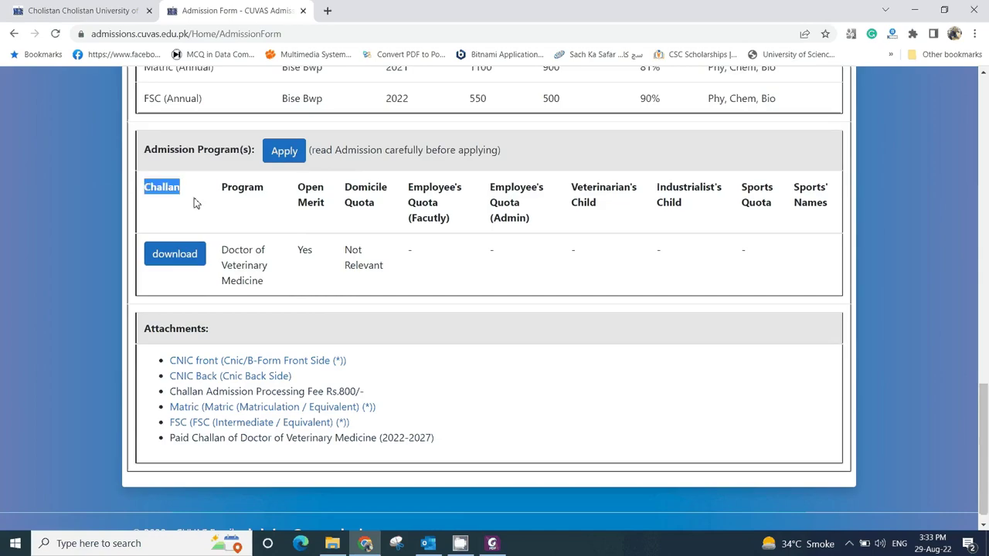
{"action": "left_click", "coordinate": [186, 261]}
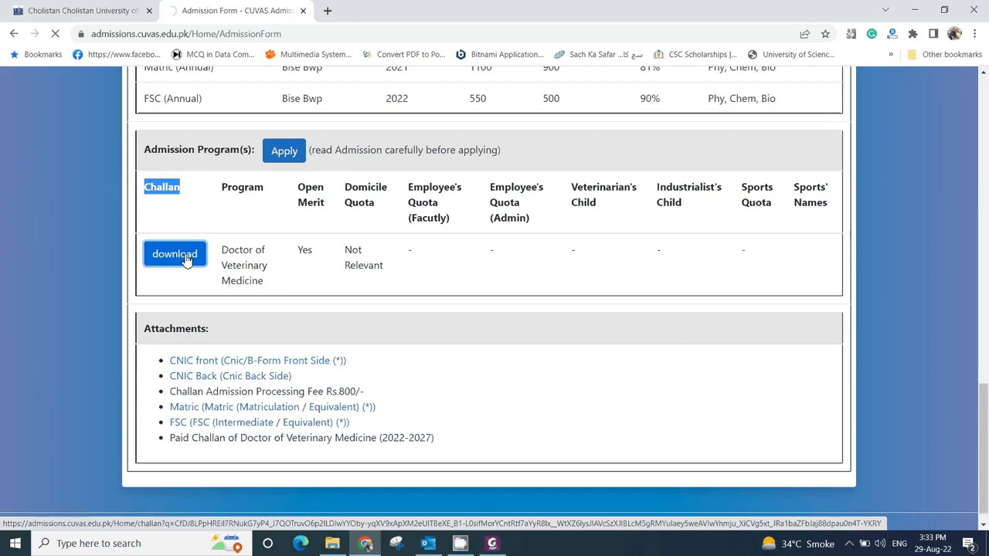
{"action": "left_click", "coordinate": [490, 327]}
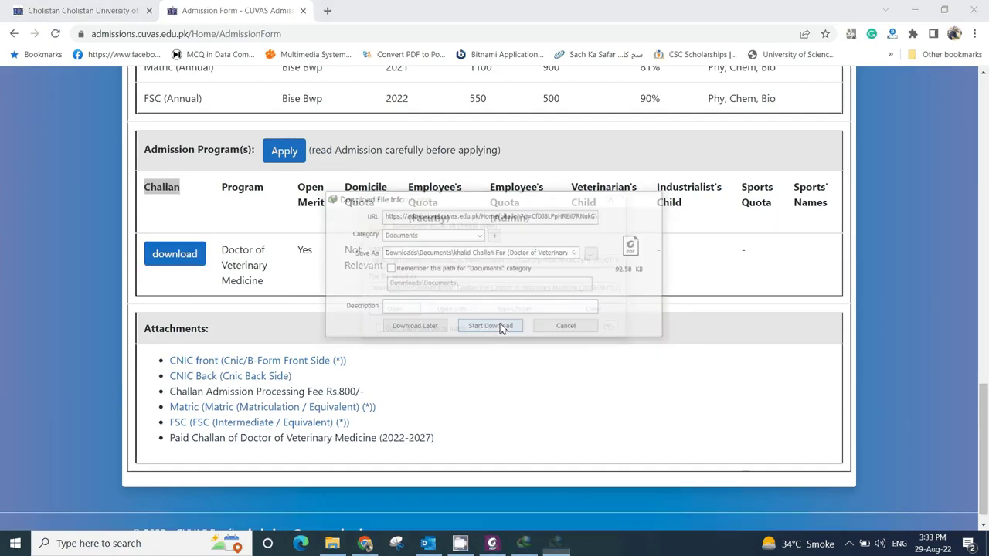
- Open the downloaded DVM challan PDF, confirm the Rs. 200/- total, and minimize Foxit
{"action": "left_click", "coordinate": [411, 313]}
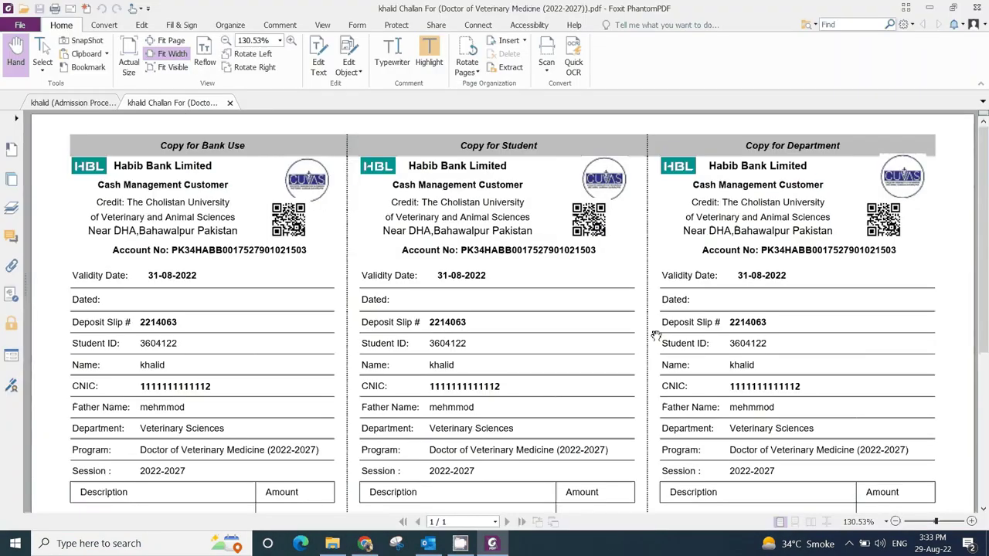
{"action": "scroll", "coordinate": [655, 336], "scroll_direction": "down", "scroll_amount": 3}
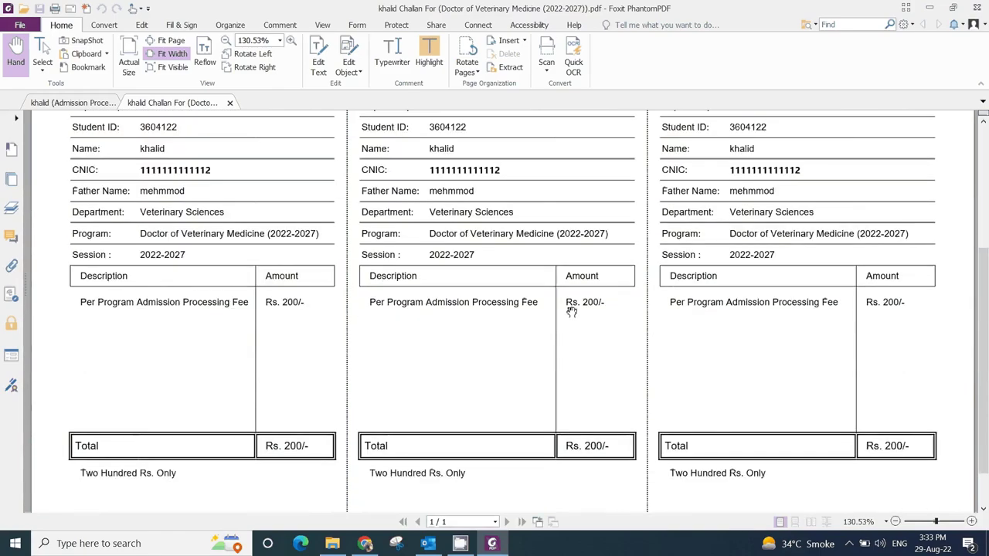
{"action": "left_click", "coordinate": [929, 9]}
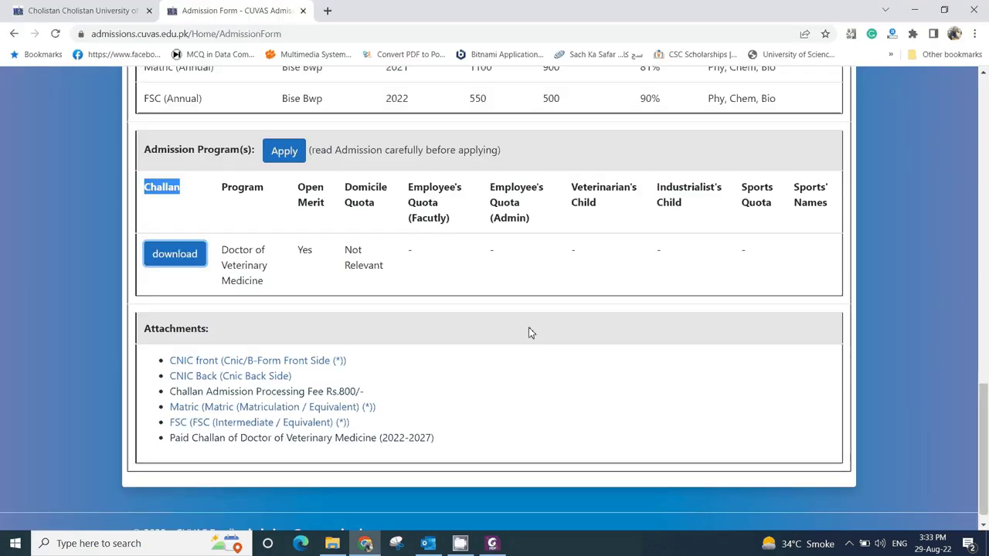
- Review the Rs.800/- processing fee and paid challan attachment lines, then log out
{"action": "left_click_drag", "start_coordinate": [171, 393], "coordinate": [391, 397]}
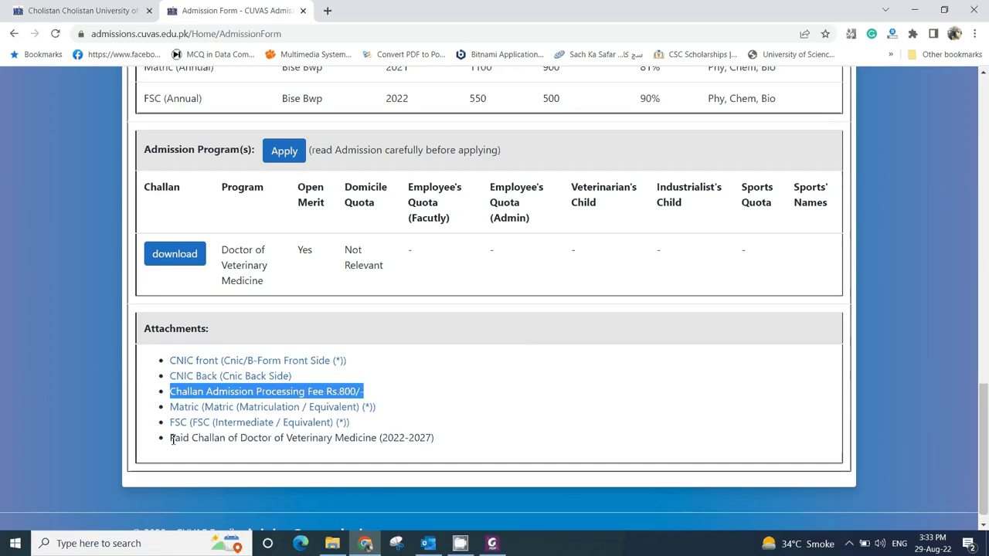
{"action": "left_click_drag", "start_coordinate": [172, 440], "coordinate": [453, 437]}
{"action": "left_click", "coordinate": [451, 464]}
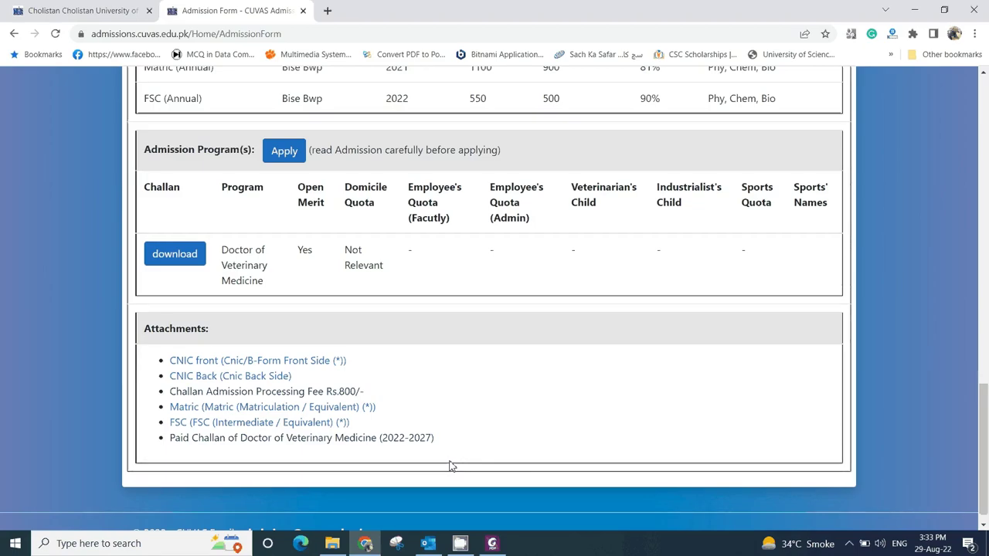
{"action": "scroll", "coordinate": [437, 406], "scroll_direction": "up", "scroll_amount": 13}
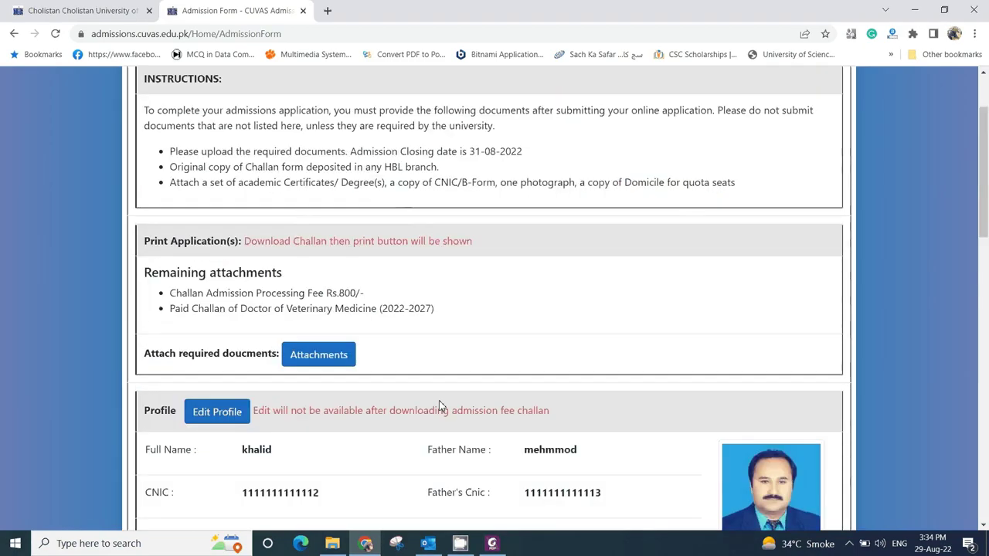
{"action": "scroll", "coordinate": [438, 405], "scroll_direction": "up", "scroll_amount": 2}
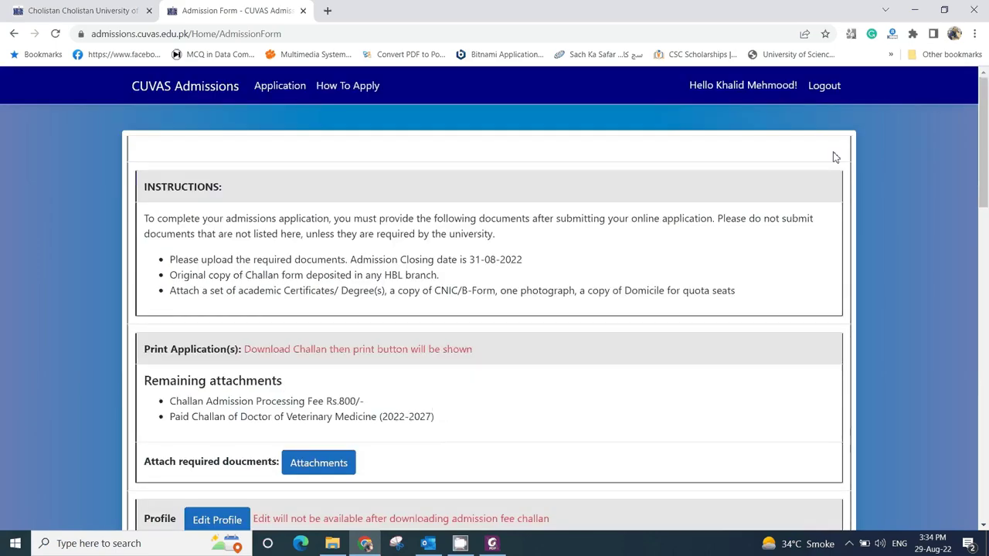
{"action": "left_click", "coordinate": [824, 87]}
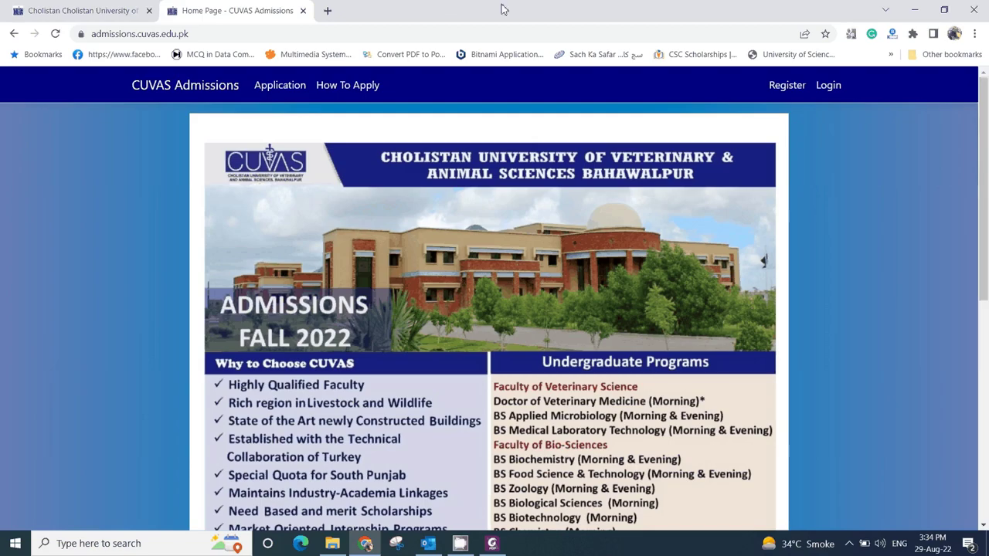
- In a new tab, switch to the CUVAS Admissions Google account and sign in with its password
{"action": "key", "text": "ctrl+t"}
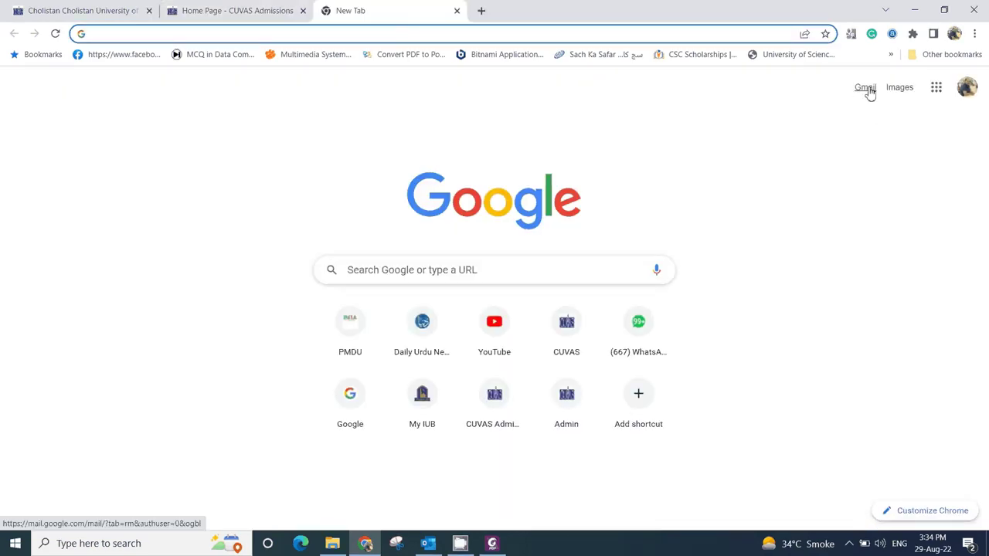
{"action": "left_click", "coordinate": [967, 88]}
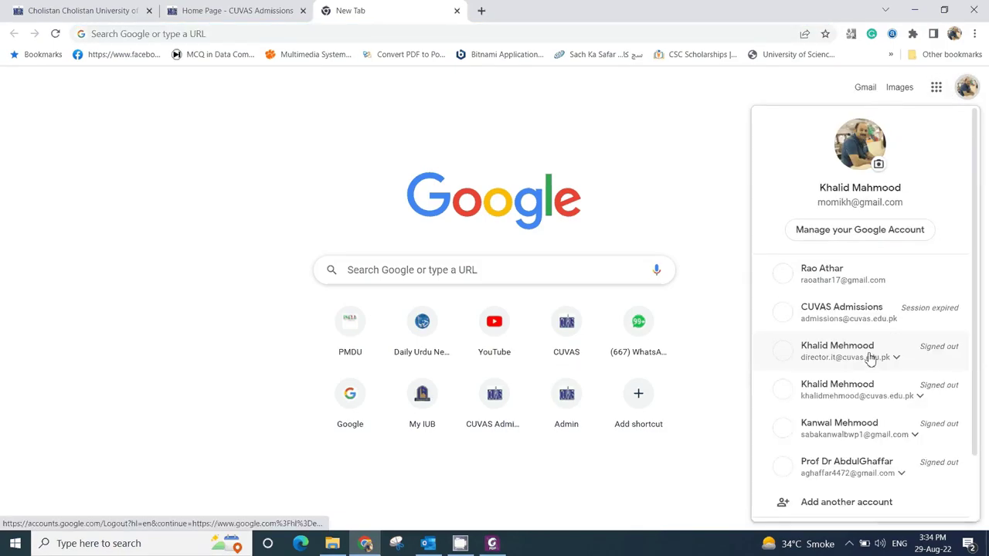
{"action": "left_click", "coordinate": [850, 318]}
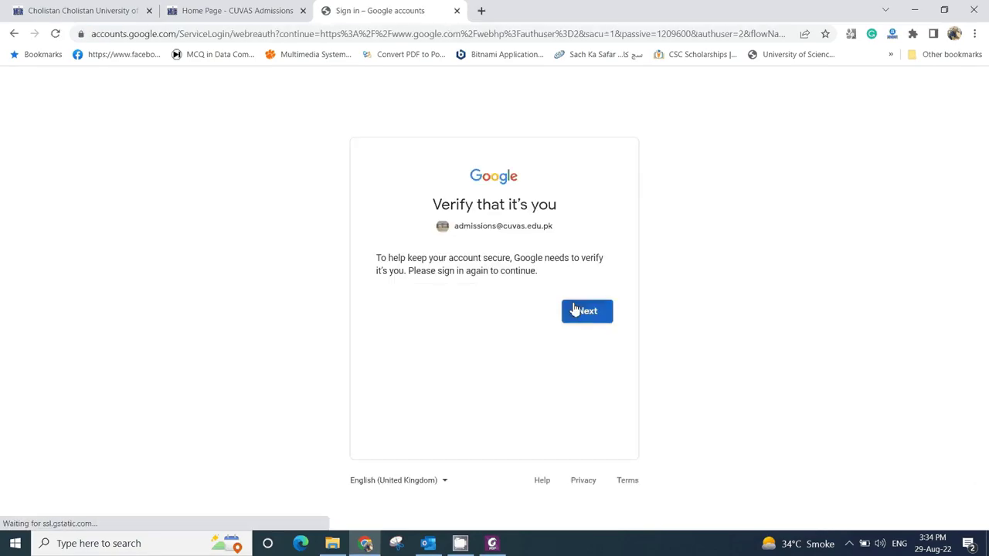
{"action": "left_click", "coordinate": [572, 309]}
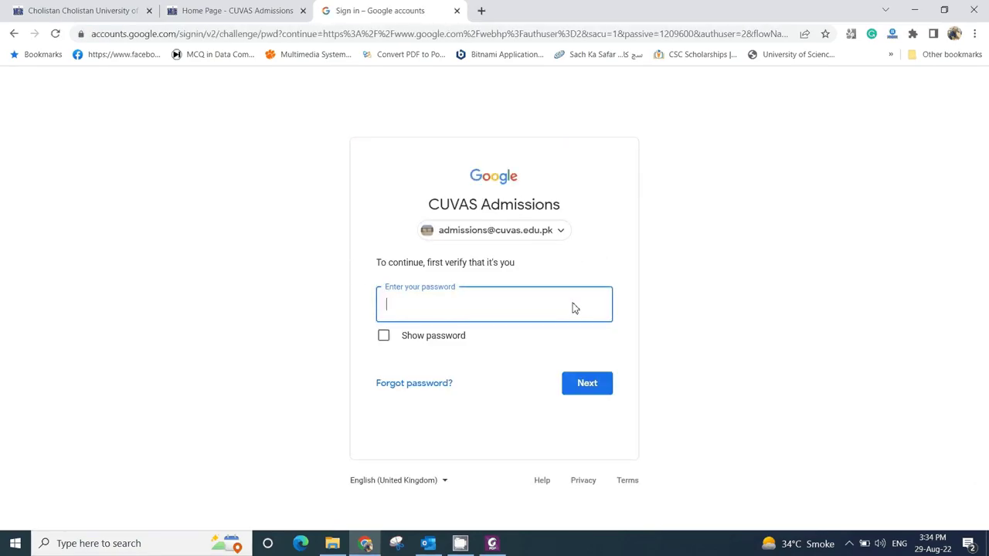
{"action": "type", "text": "************"}
{"action": "key", "text": "BackSpace"}
{"action": "key", "text": "BackSpace"}
{"action": "key", "text": "BackSpace"}
{"action": "key", "text": "BackSpace"}
{"action": "key", "text": "BackSpace"}
{"action": "key", "text": "BackSpace"}
{"action": "key", "text": "BackSpace"}
{"action": "key", "text": "BackSpace"}
{"action": "key", "text": "BackSpace"}
{"action": "key", "text": "BackSpace"}
{"action": "key", "text": "BackSpace"}
{"action": "key", "text": "BackSpace"}
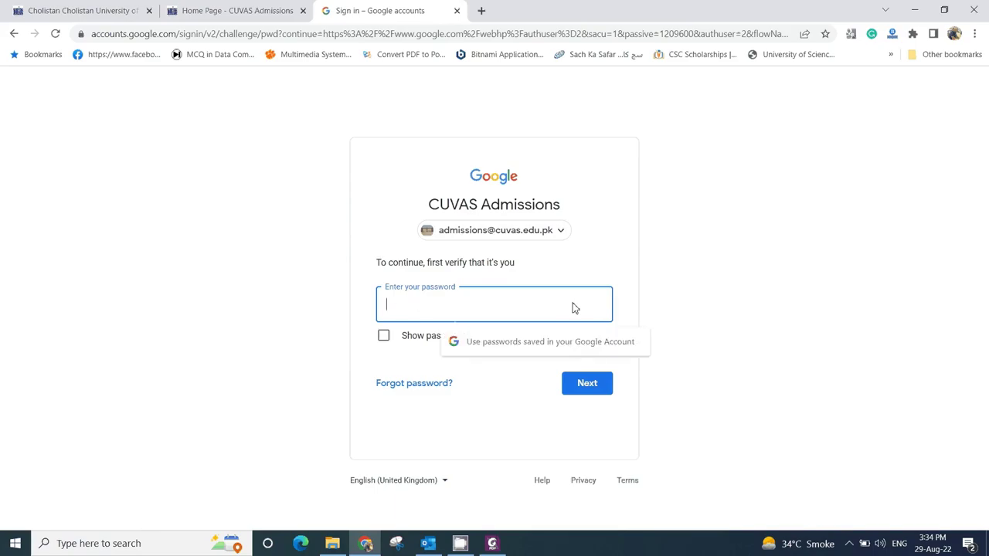
{"action": "type", "text": "********"}
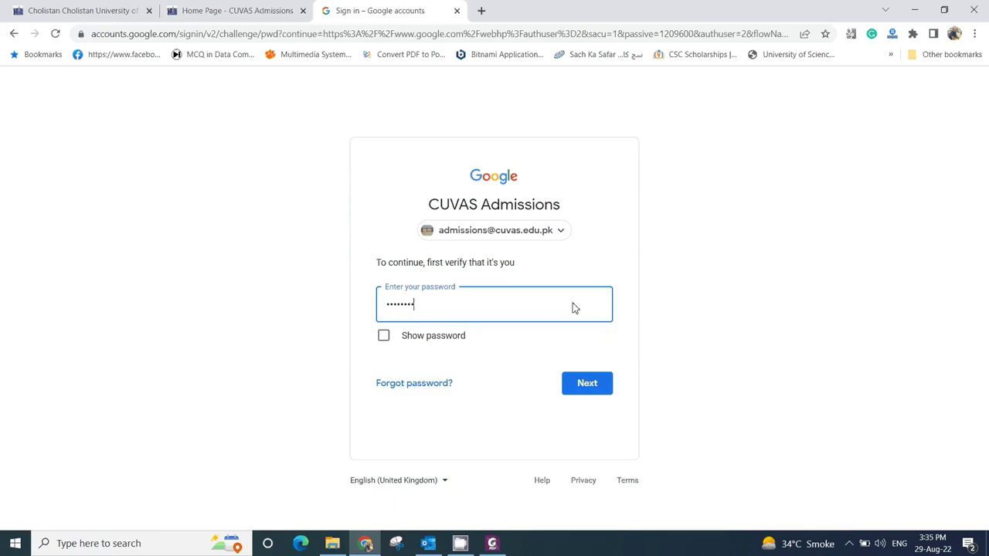
{"action": "type", "text": "***"}
{"action": "left_click", "coordinate": [599, 388]}
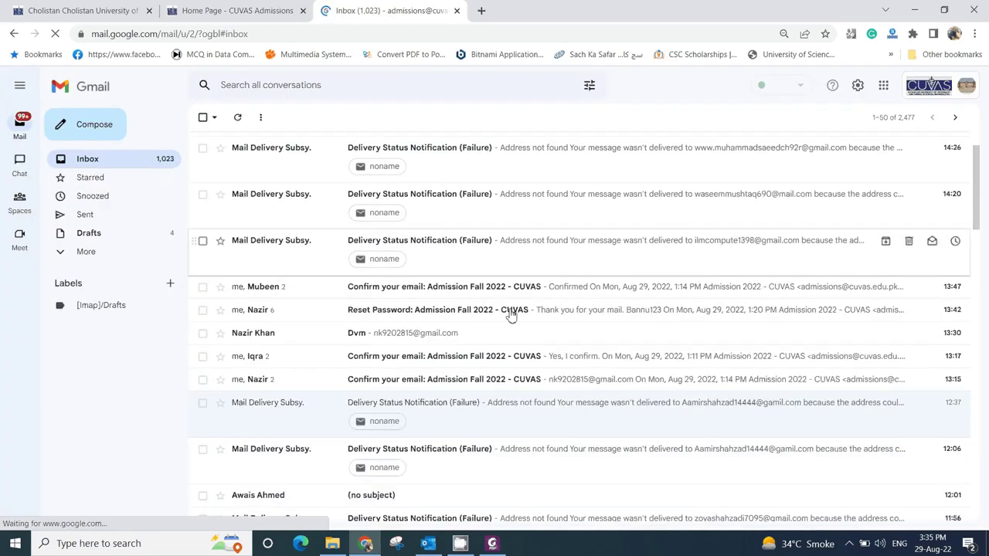
- Review the 188 messages in Gmail's Spam folder, return to Inbox, and close the Gmail tab
{"action": "left_click", "coordinate": [65, 255]}
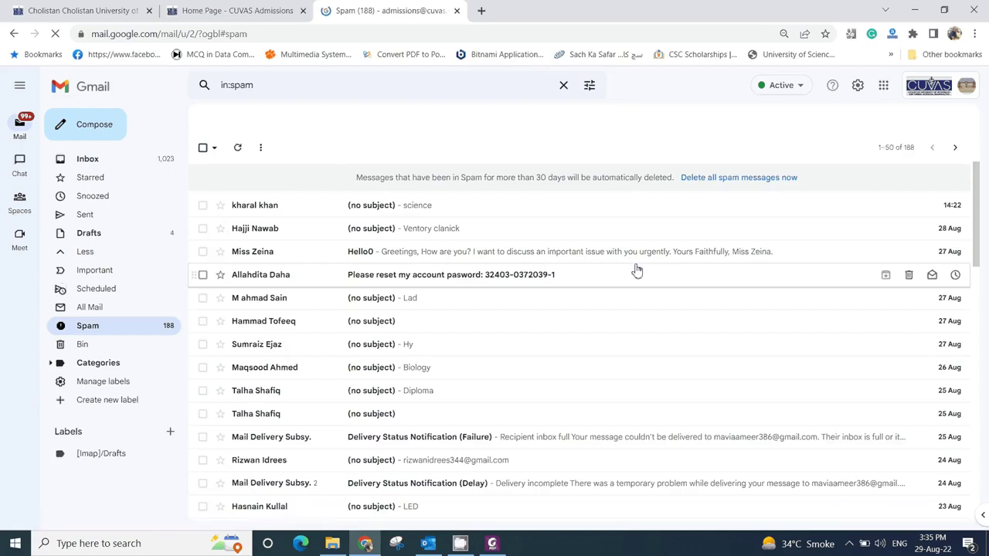
{"action": "scroll", "coordinate": [553, 292], "scroll_direction": "down", "scroll_amount": 3}
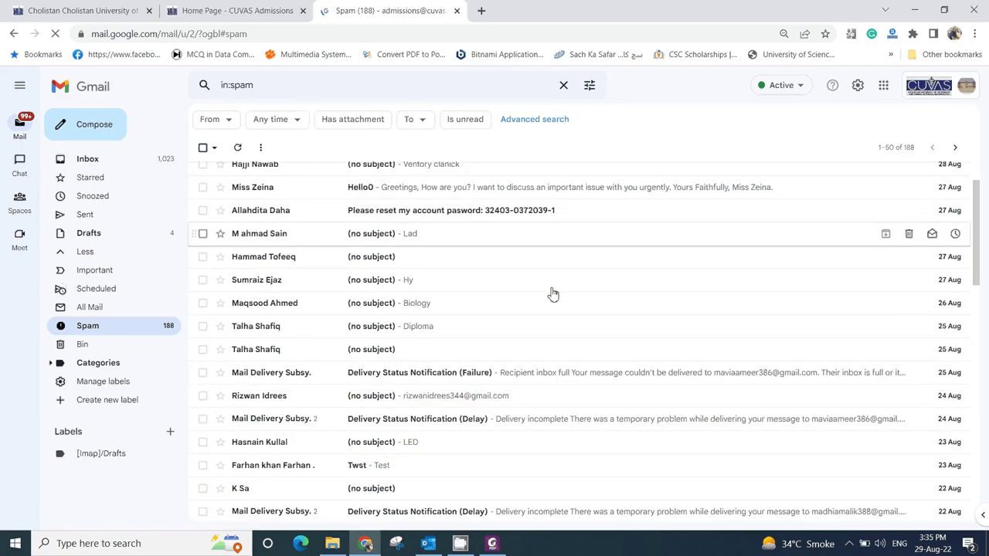
{"action": "scroll", "coordinate": [553, 294], "scroll_direction": "up", "scroll_amount": 1}
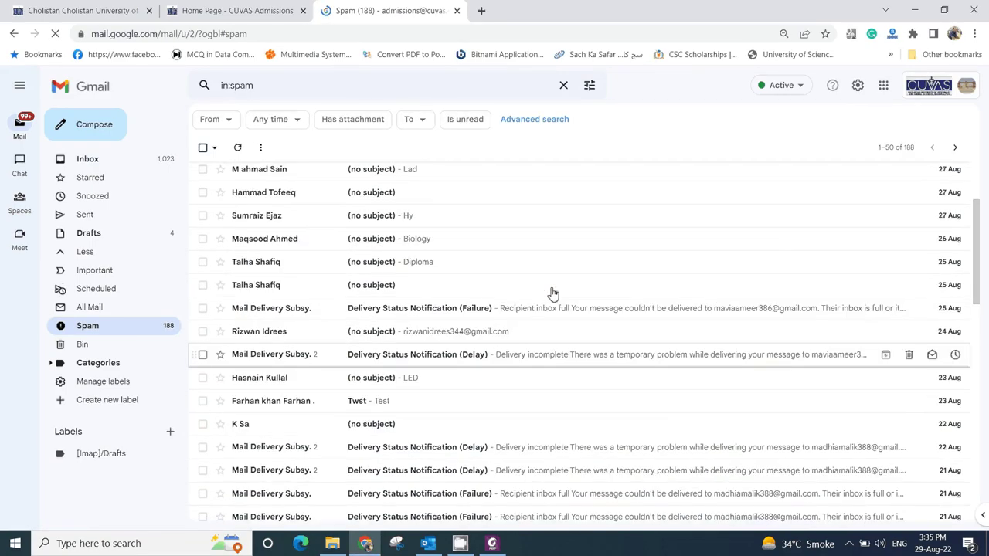
{"action": "scroll", "coordinate": [553, 293], "scroll_direction": "up", "scroll_amount": 2}
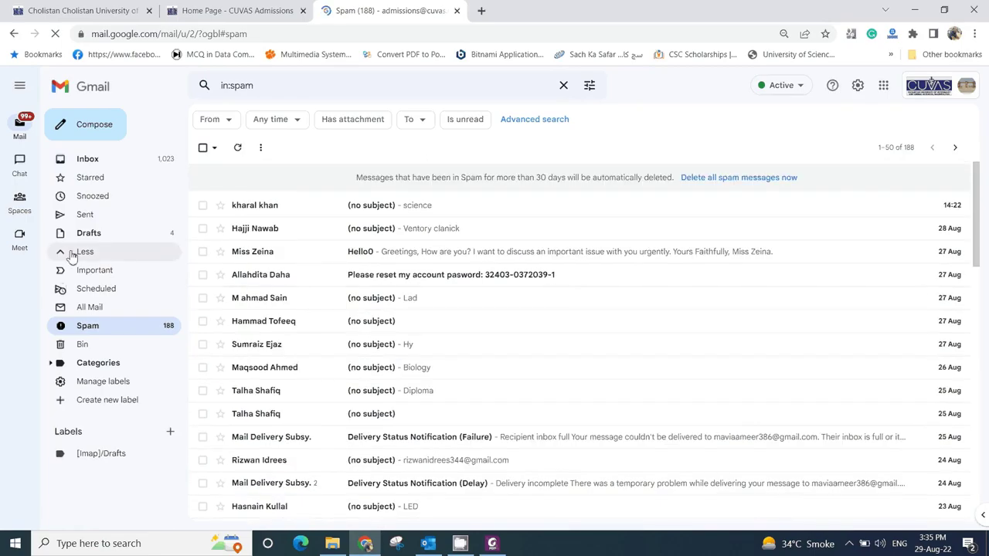
{"action": "left_click", "coordinate": [87, 159]}
{"action": "left_click", "coordinate": [457, 10]}
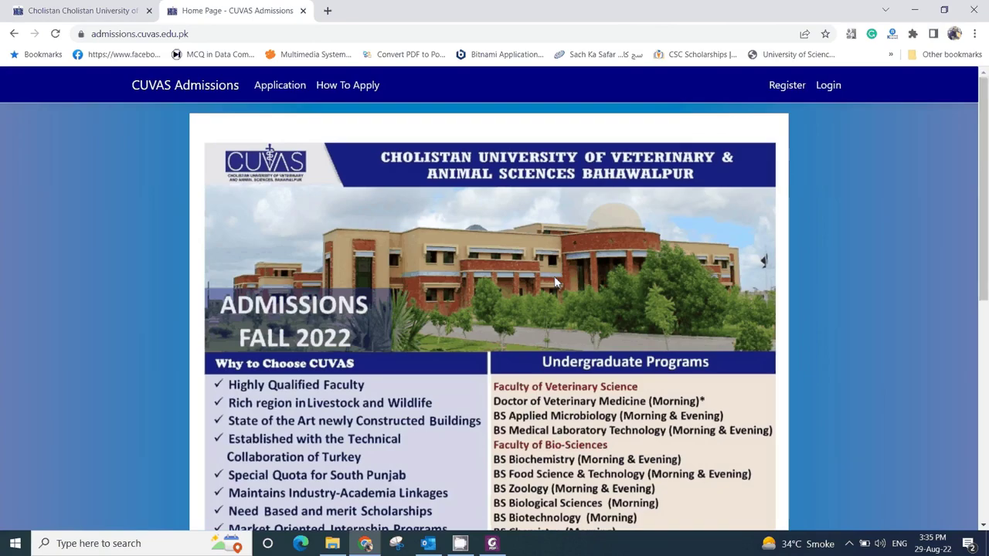
- On the portal's Login page, erase the prefilled number from the Cnic/B-Form field
{"action": "left_click", "coordinate": [829, 86]}
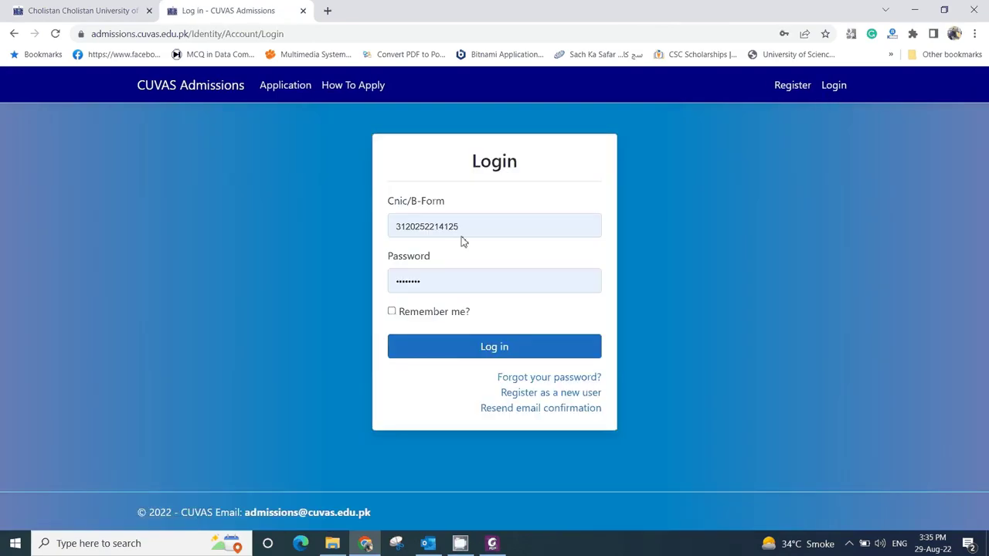
{"action": "left_click_drag", "start_coordinate": [462, 232], "coordinate": [303, 226]}
{"action": "key", "text": "BackSpace"}
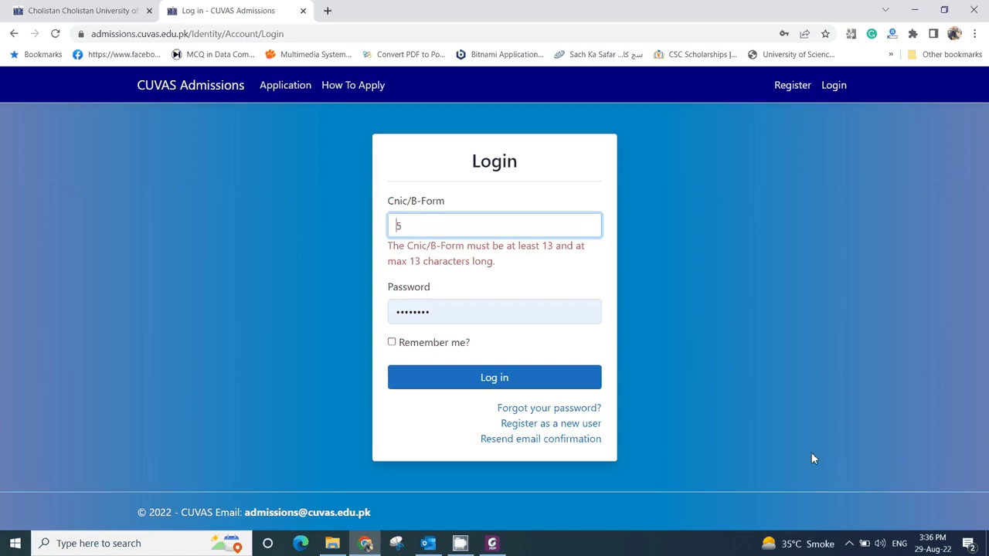
- Stop the CamStudio screen recording from the system tray
{"action": "left_click", "coordinate": [849, 543]}
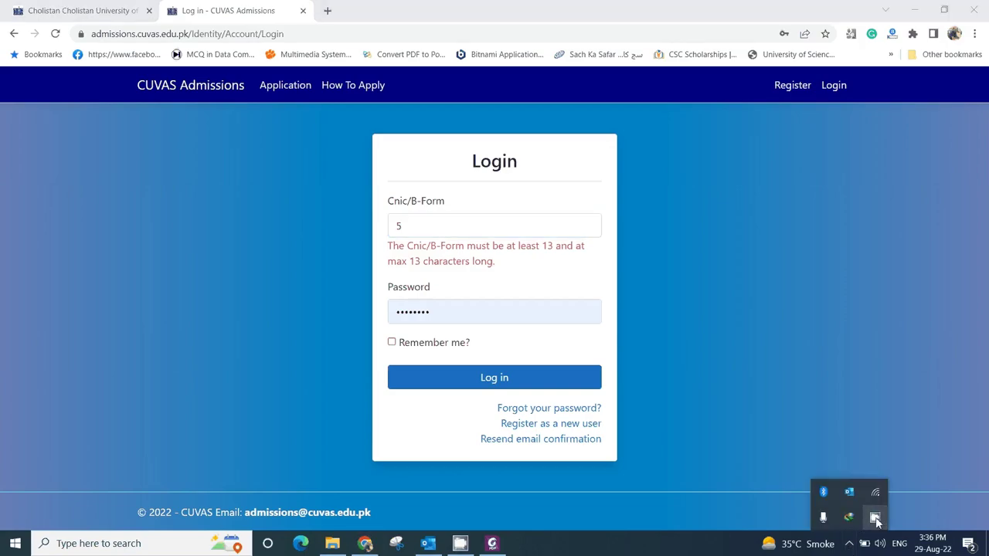
{"action": "left_click", "coordinate": [875, 517]}
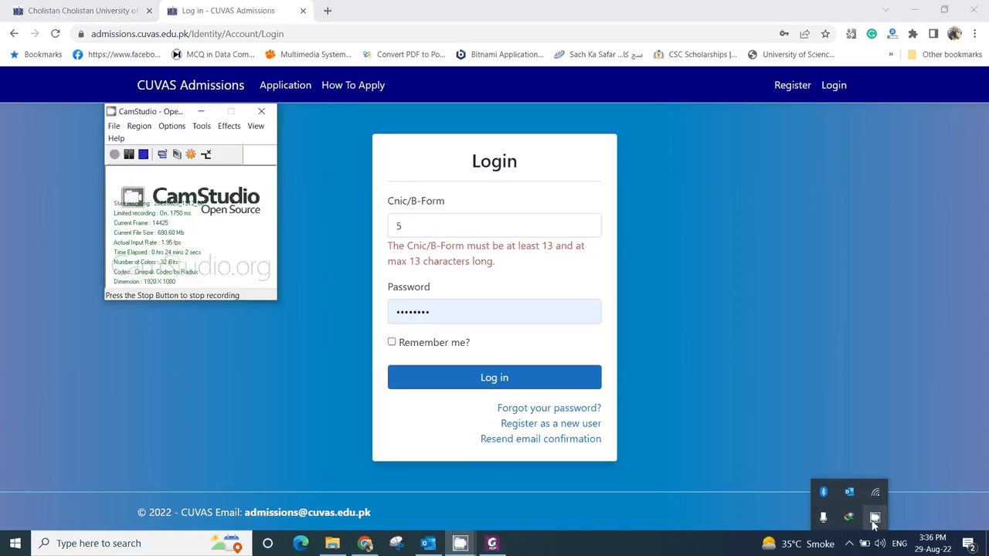
{"action": "left_click", "coordinate": [142, 154]}
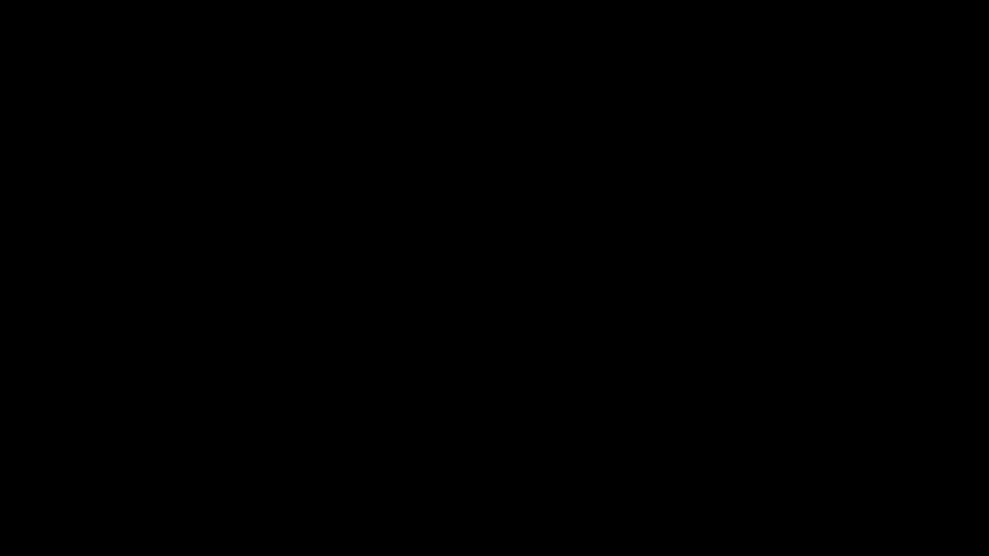